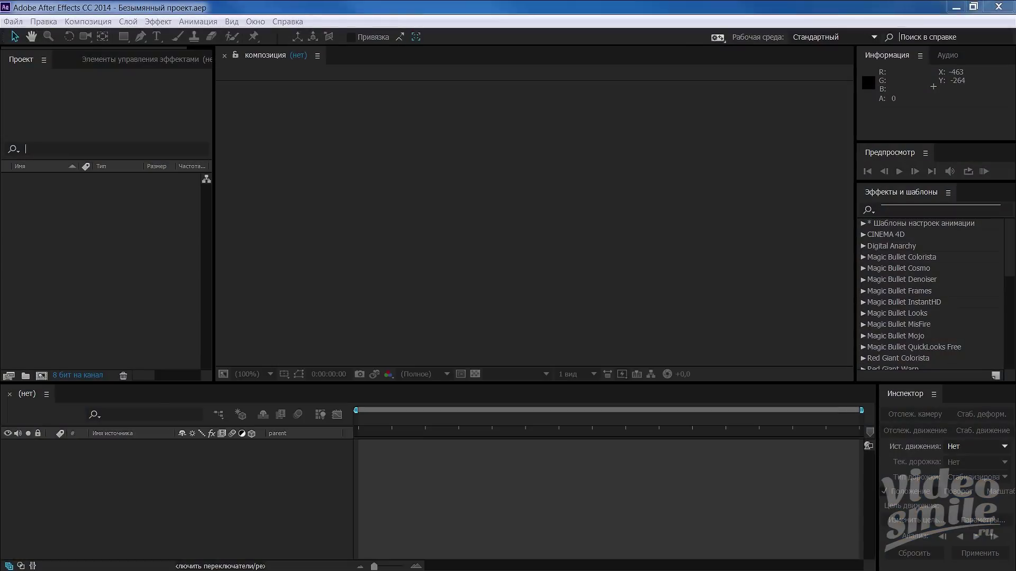
- In Explorer, browse C: > Program Files > Adobe > Adobe After Effects CC 2014 > Support Files > AMTLanguages
key(super+e)
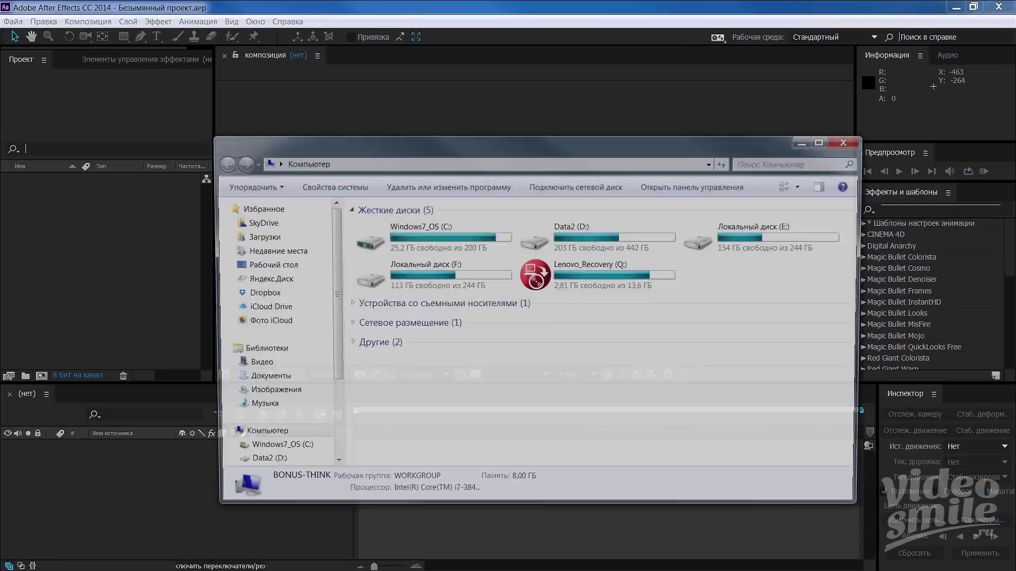
double_click(461, 240)
click(385, 354)
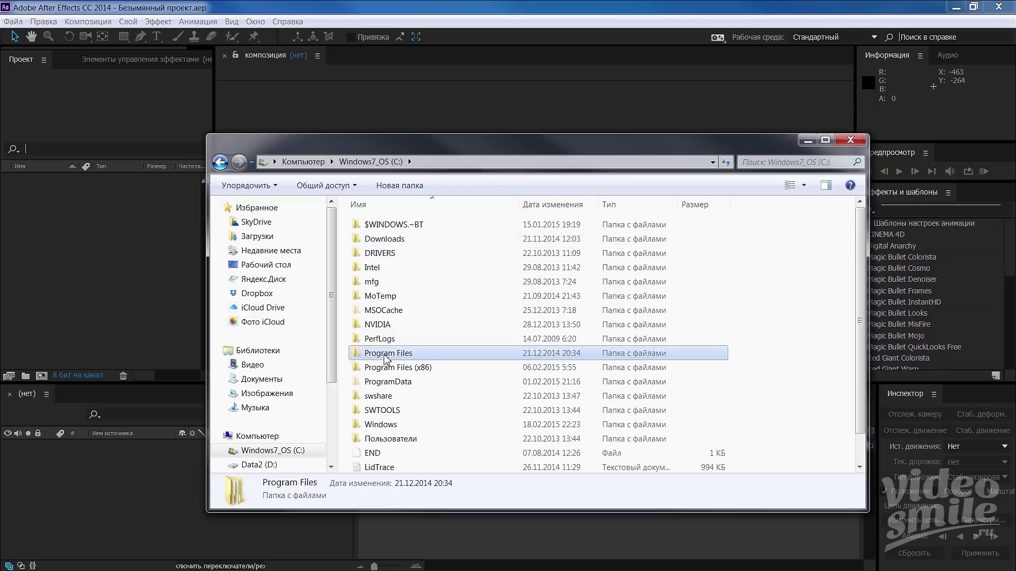
double_click(385, 354)
double_click(387, 240)
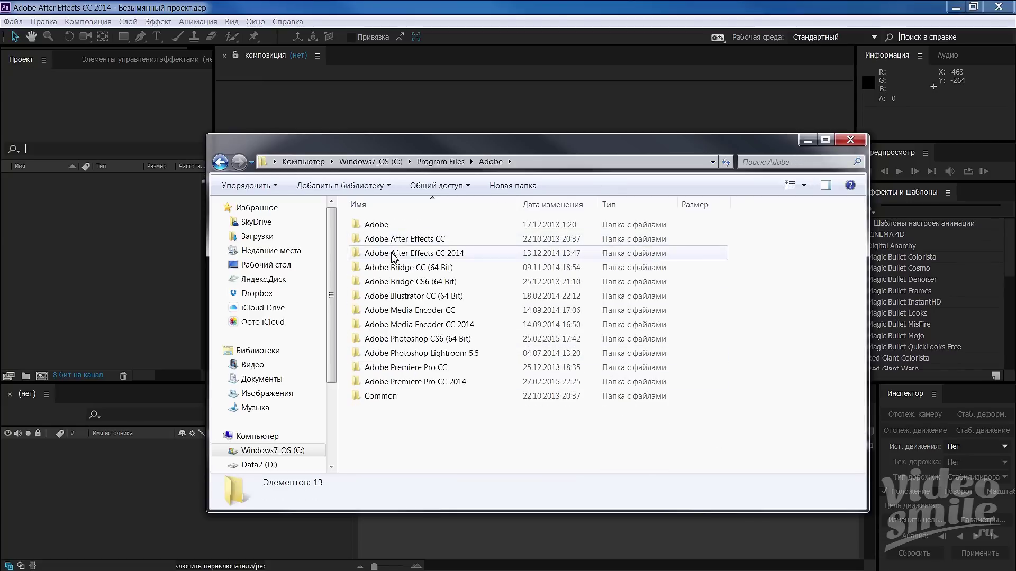
double_click(392, 254)
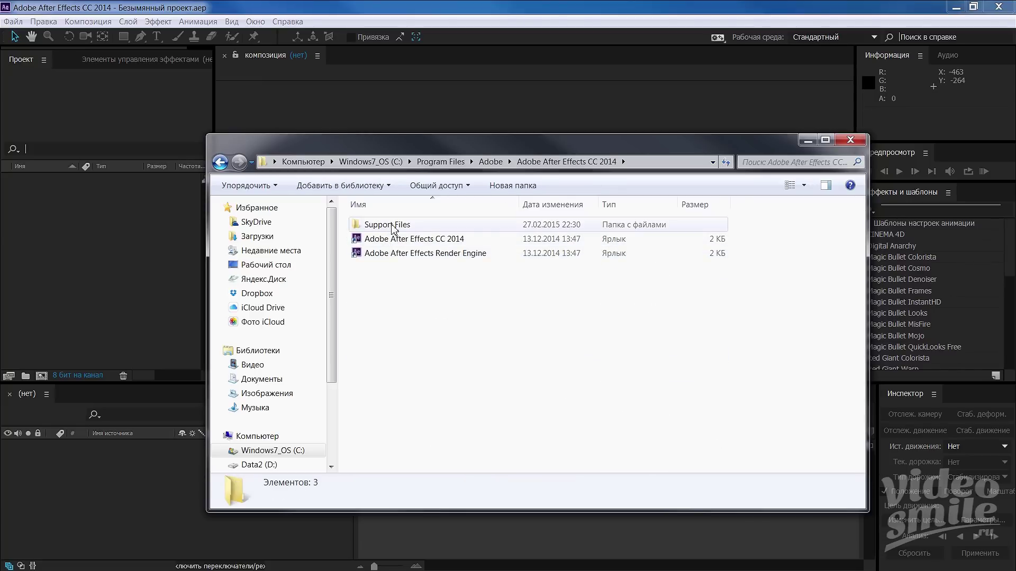
double_click(400, 229)
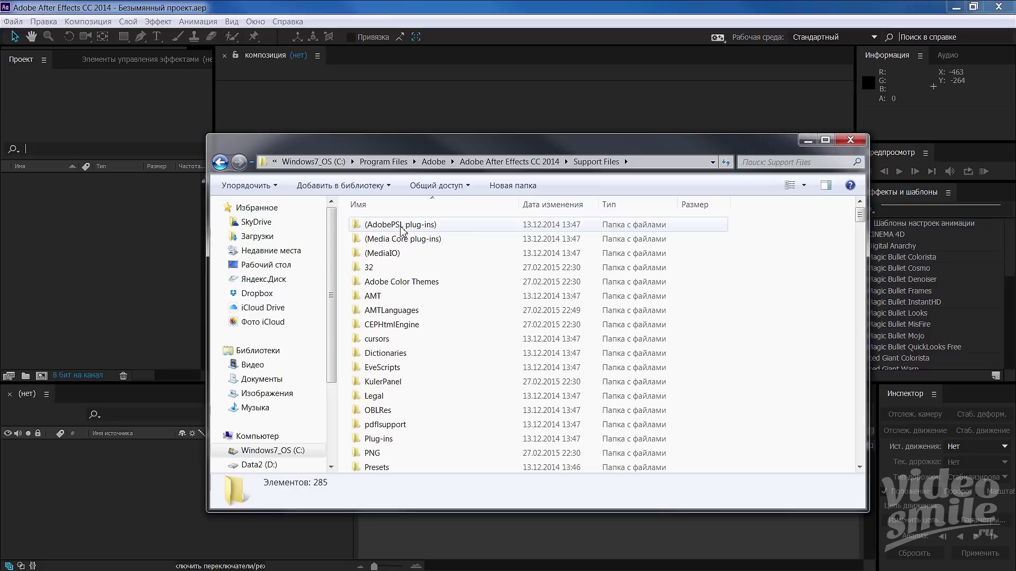
double_click(399, 312)
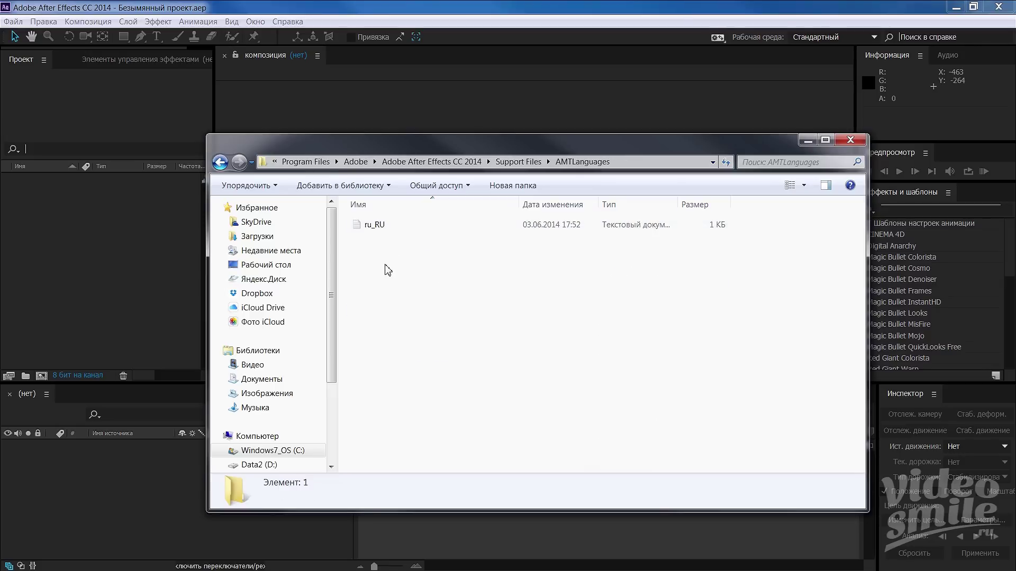
- Create a new folder named ru inside AMTLanguages
click(509, 186)
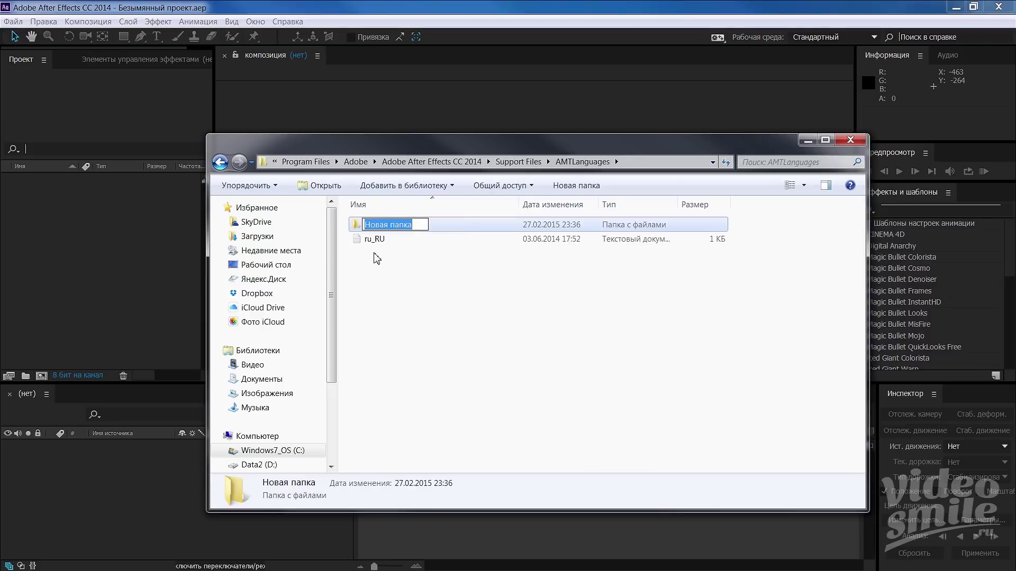
text(кг)
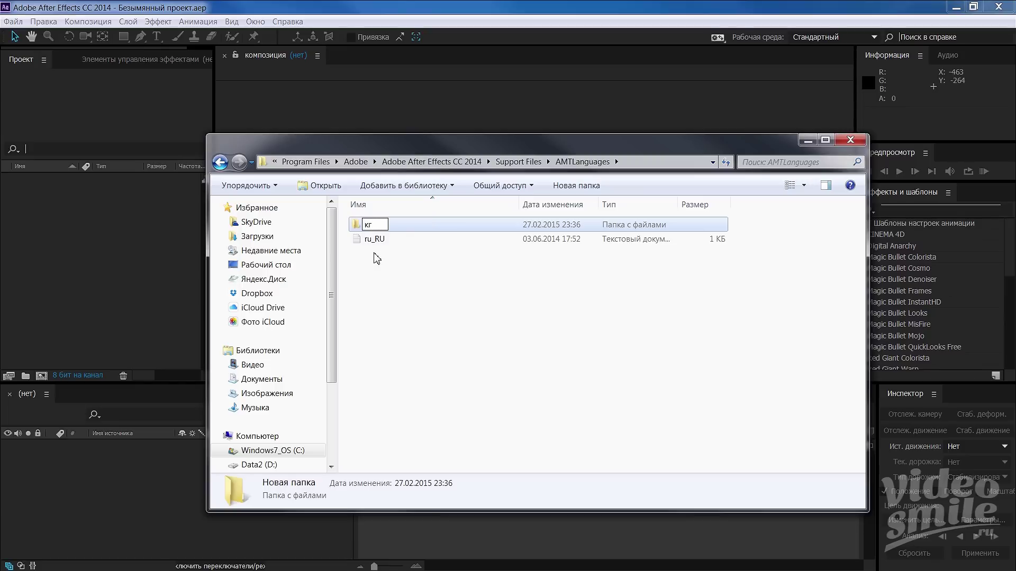
key(BackSpace)
key(BackSpace)
text(ru)
click(368, 256)
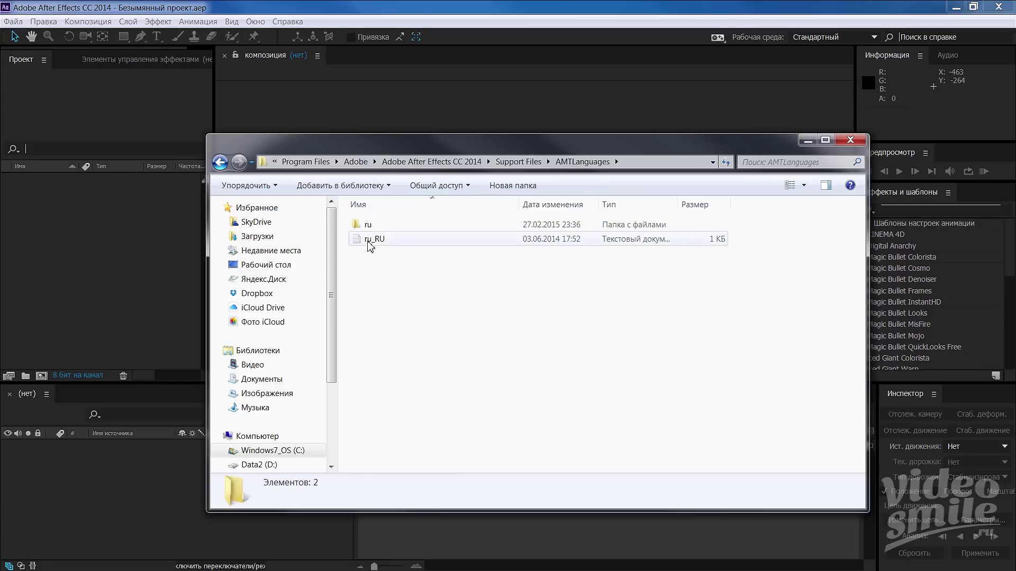
- Move the ru_RU file into the ru folder and confirm its text reads ru_RU
click(385, 243)
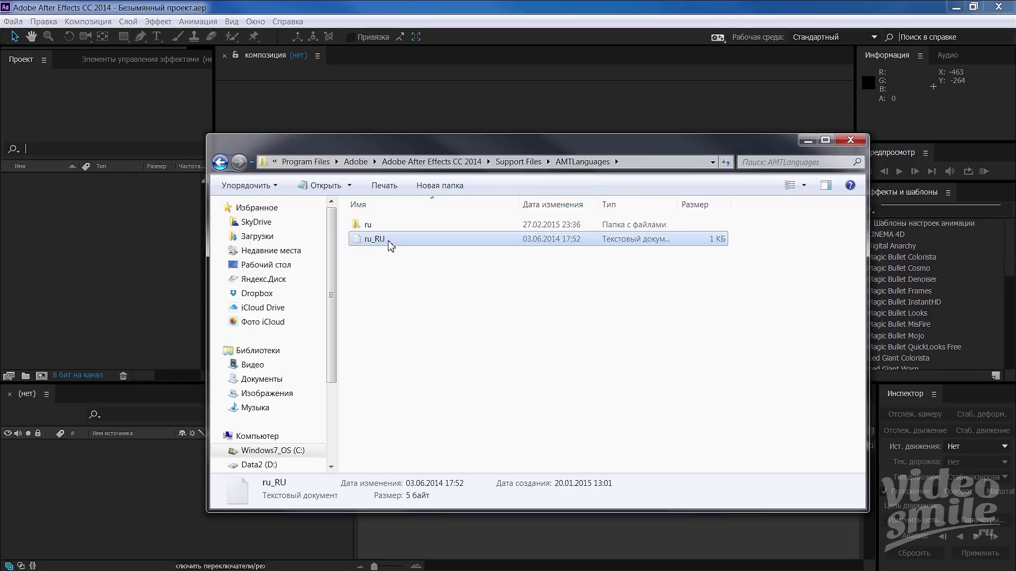
drag(379, 245, 373, 225)
double_click(371, 227)
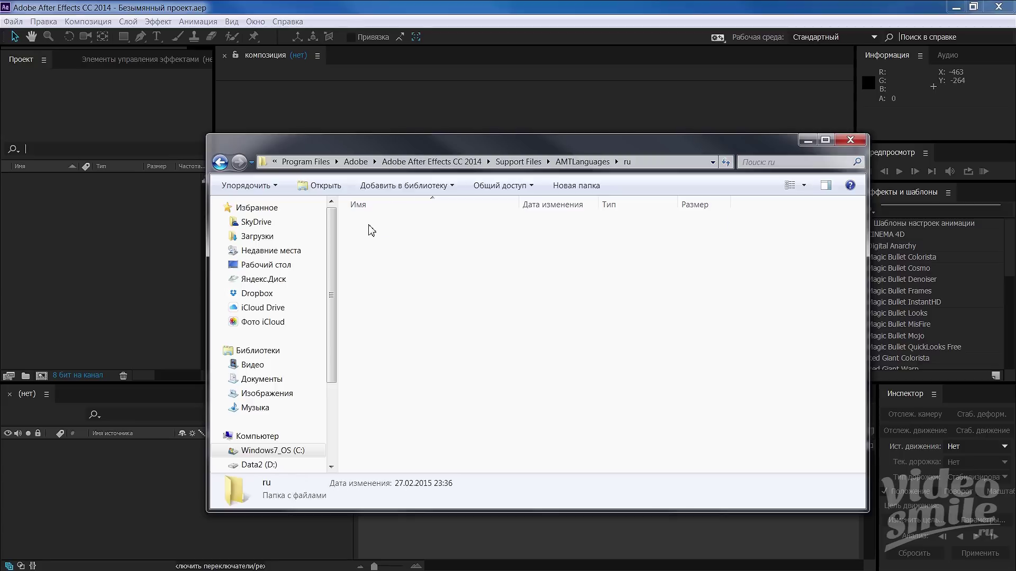
click(384, 225)
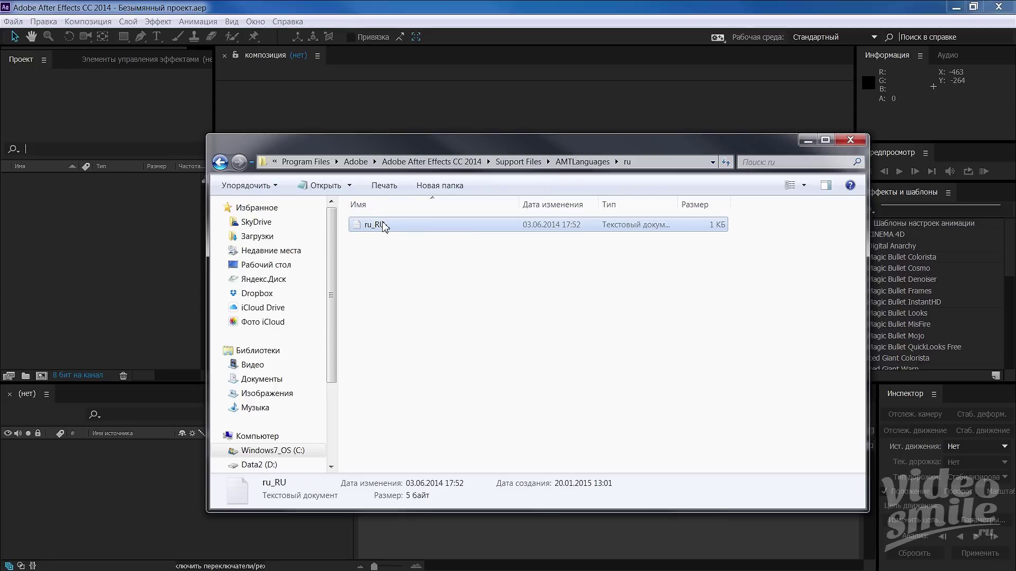
double_click(385, 226)
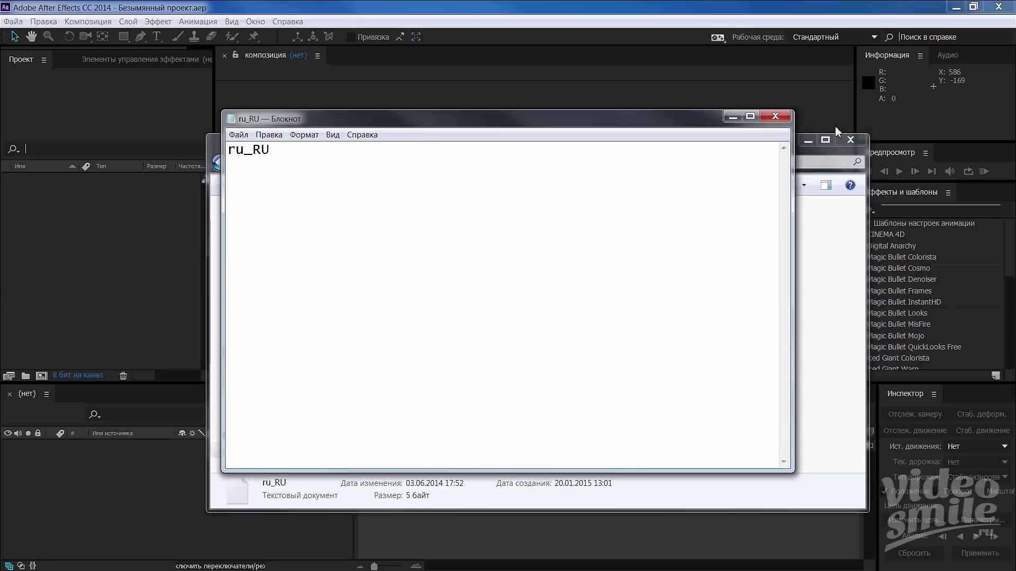
click(775, 116)
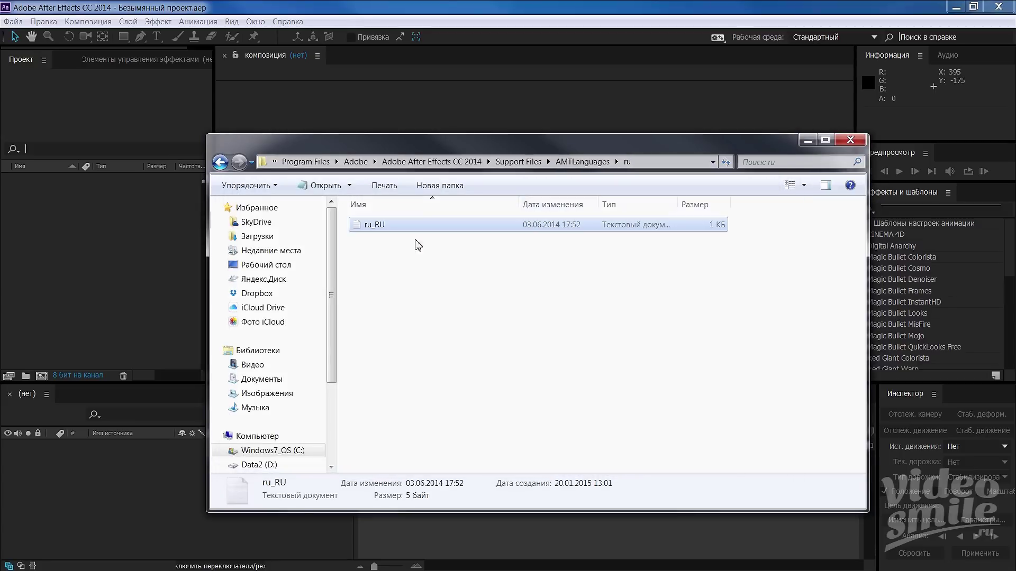
click(384, 228)
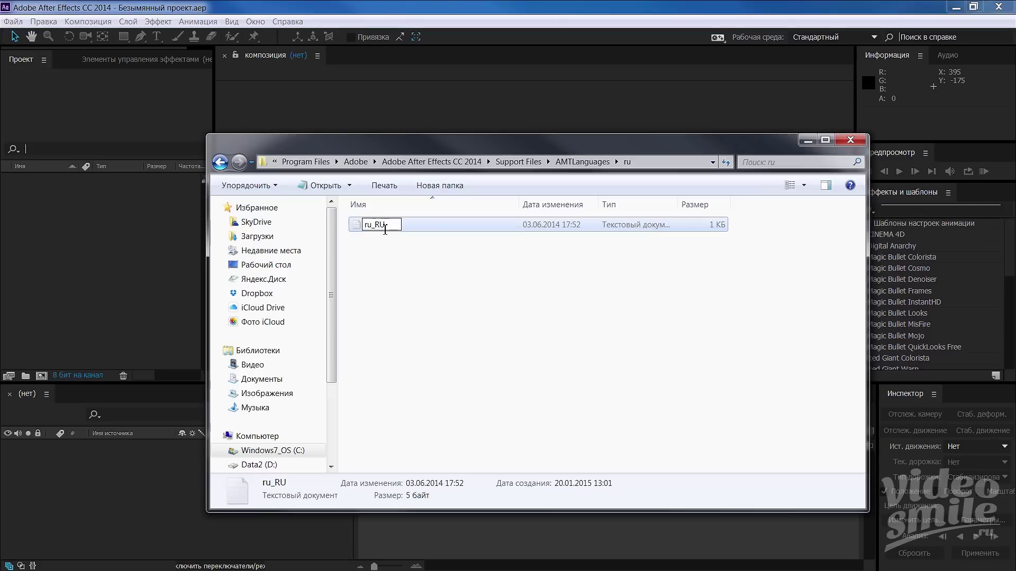
- Paste a copy of the language file into AMTLanguages and rename it en_EN
text(к)
text(опия)
key(Return)
key(ctrl+c)
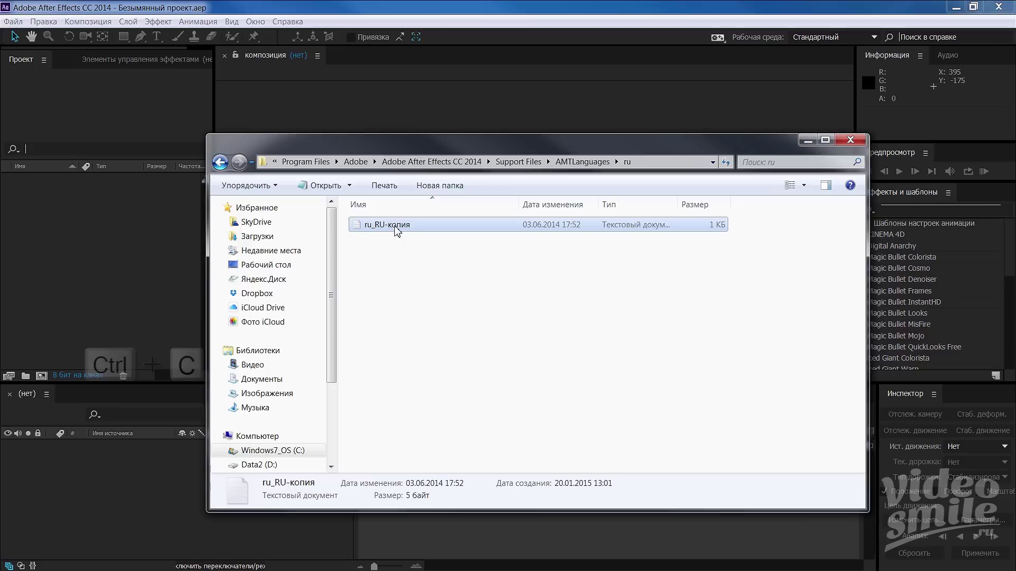
click(578, 164)
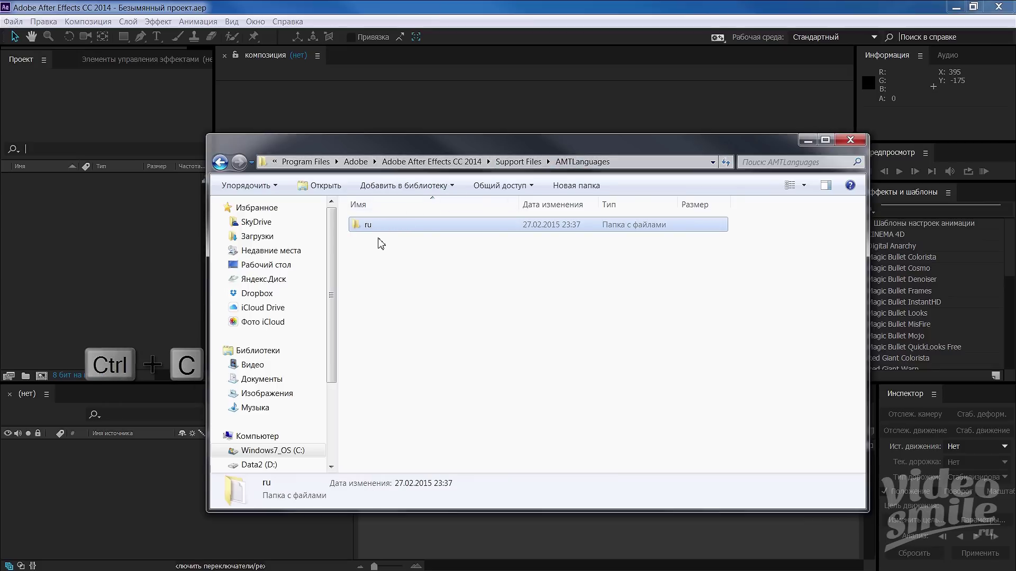
key(ctrl+v)
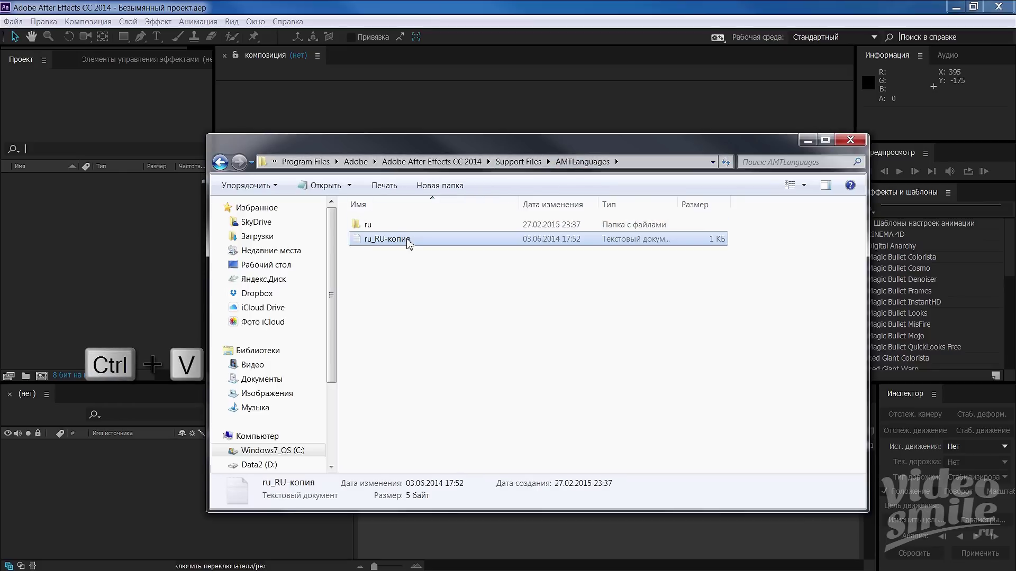
click(398, 242)
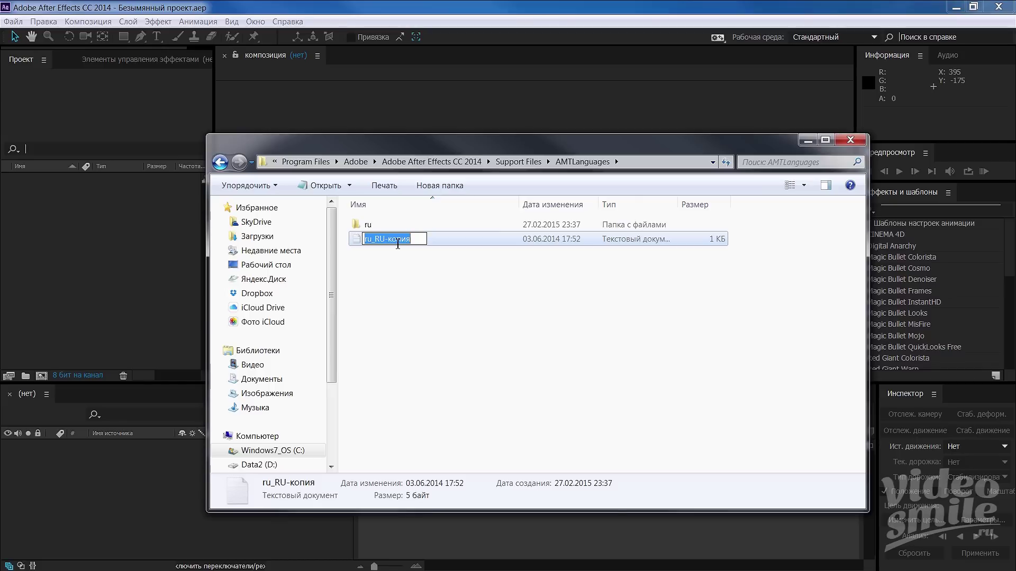
text(yen)
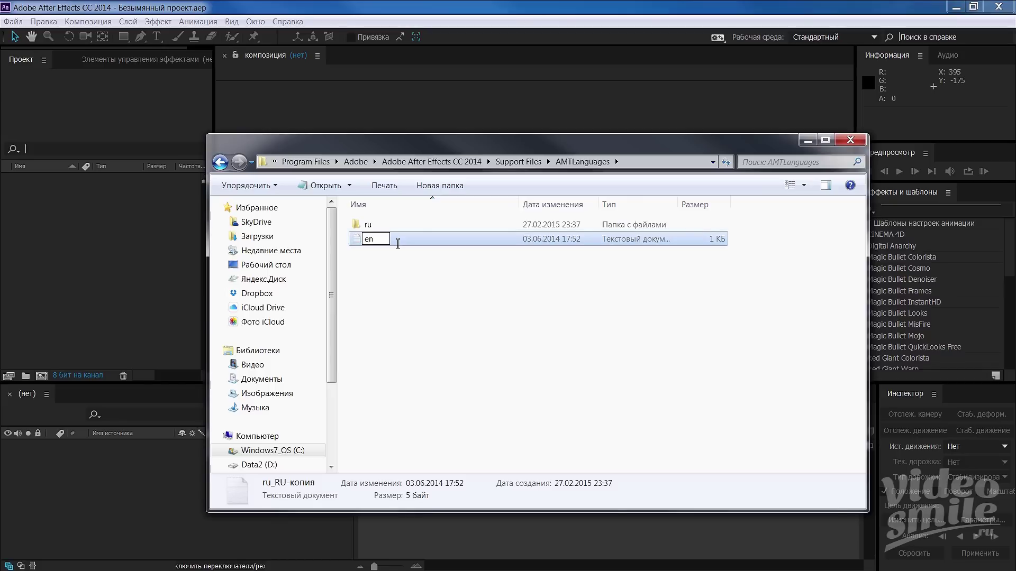
text(_E)
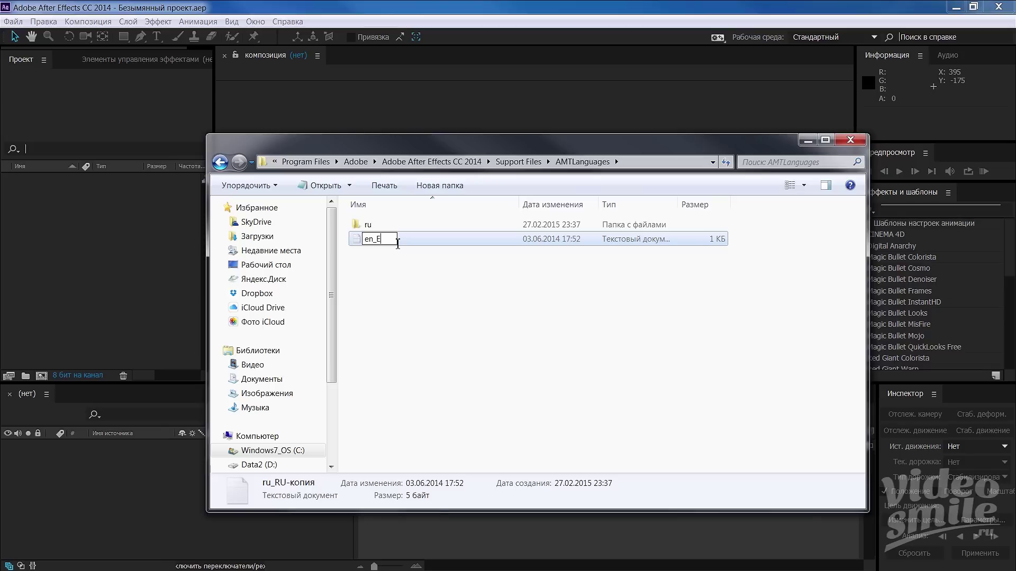
text(N)
drag(398, 241, 341, 236)
key(Return)
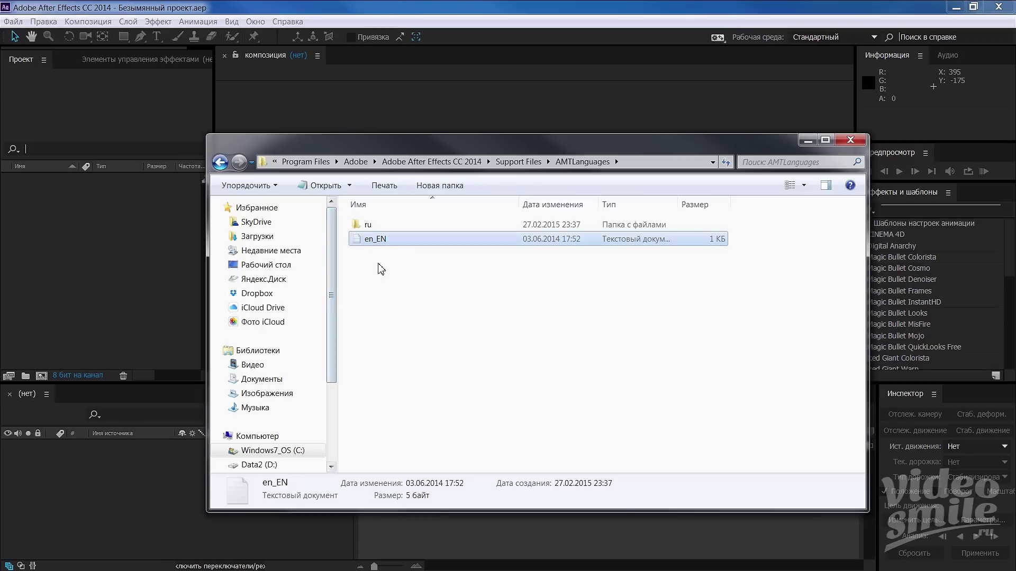
- Replace the en_EN file's text with en_EN and save it
double_click(370, 239)
drag(289, 156, 265, 151)
key(ctrl+a)
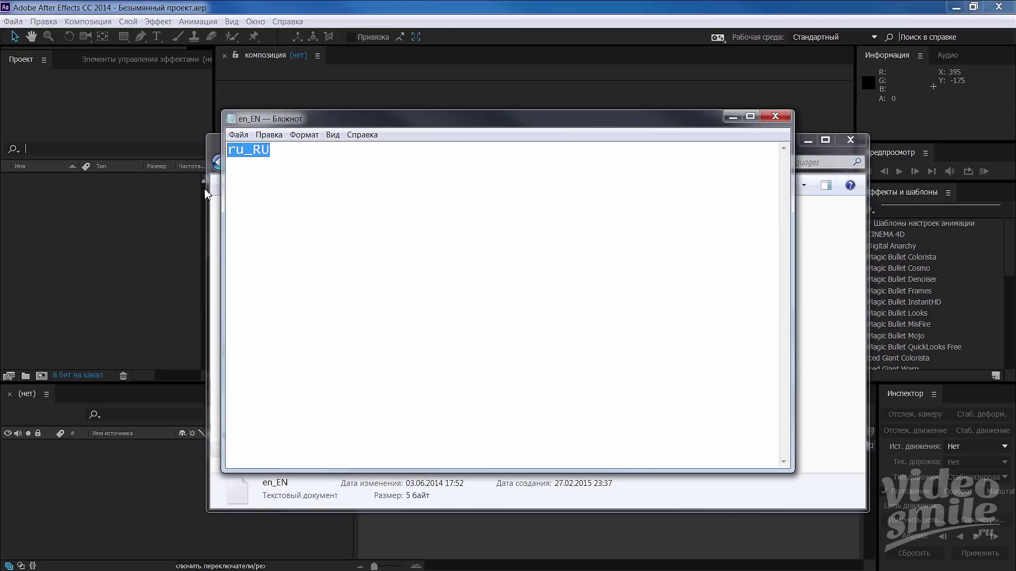
text(en_EN)
click(783, 119)
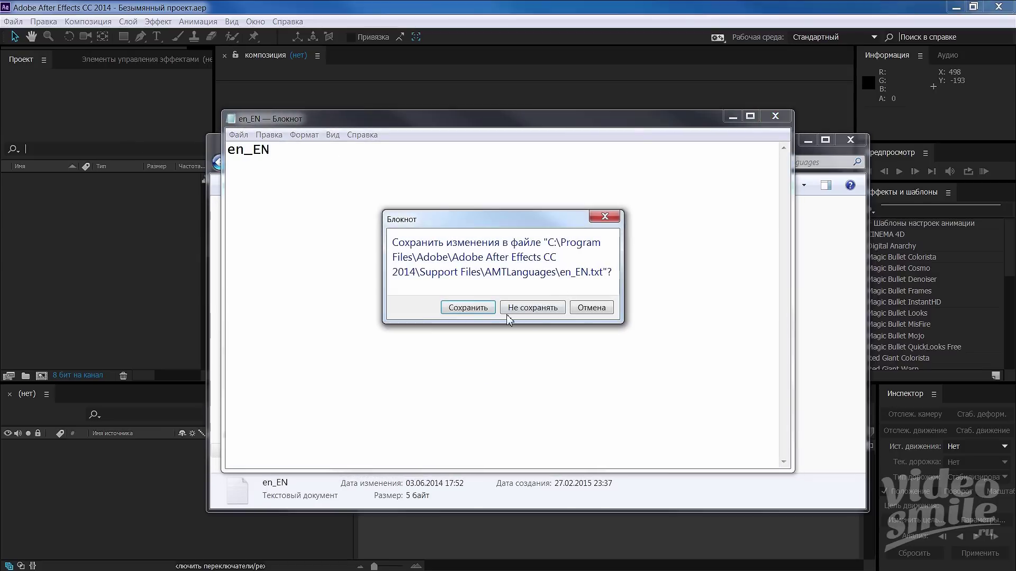
click(482, 306)
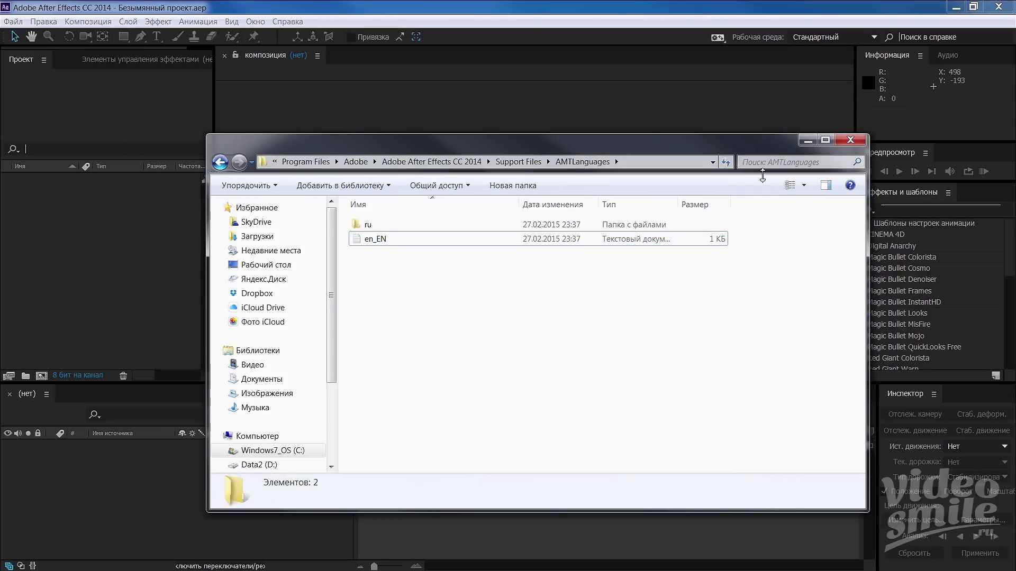
- Close Explorer, relaunch After Effects in English, maximize it and show the Project panel
click(808, 141)
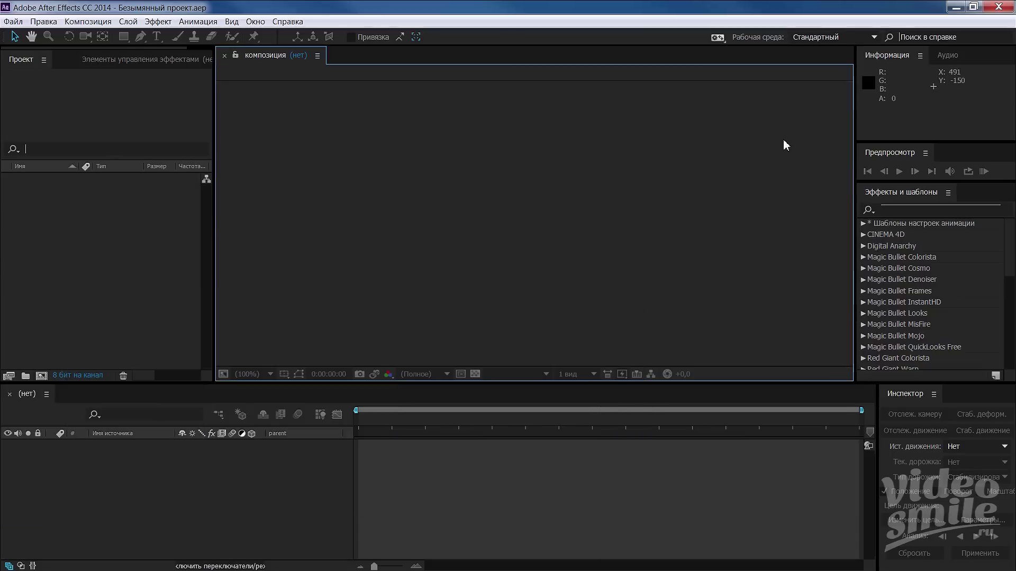
click(999, 7)
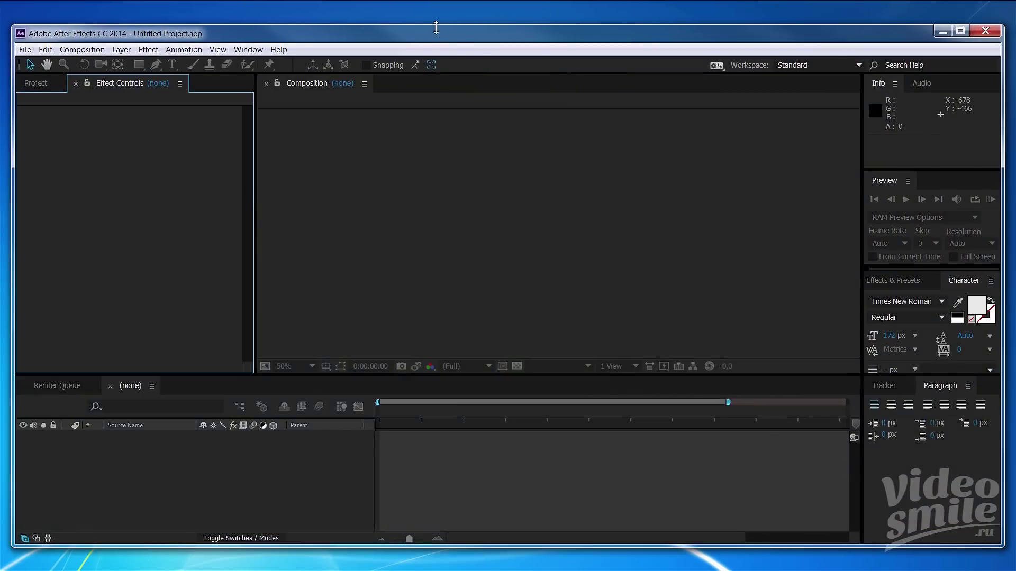
double_click(464, 30)
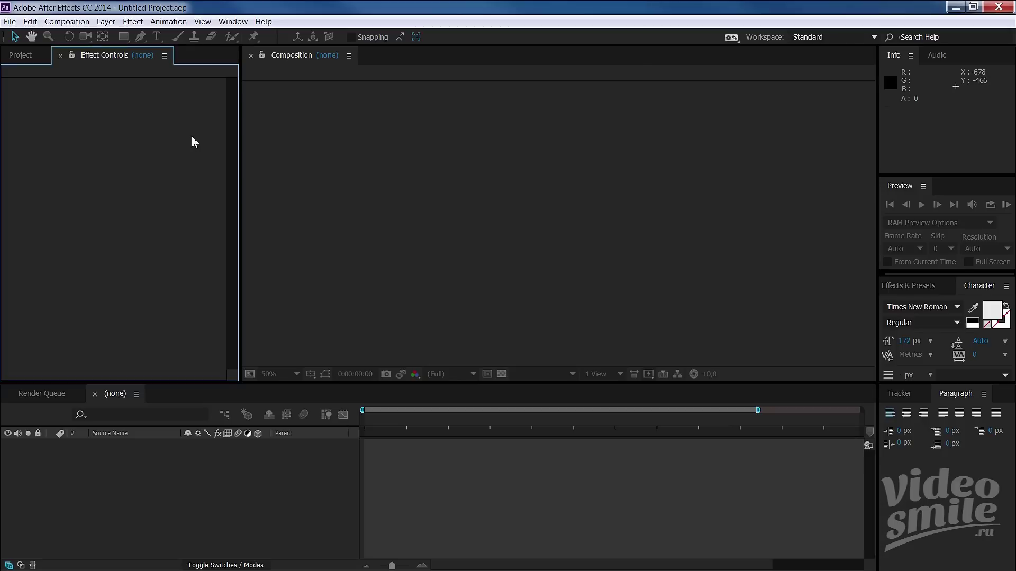
click(38, 57)
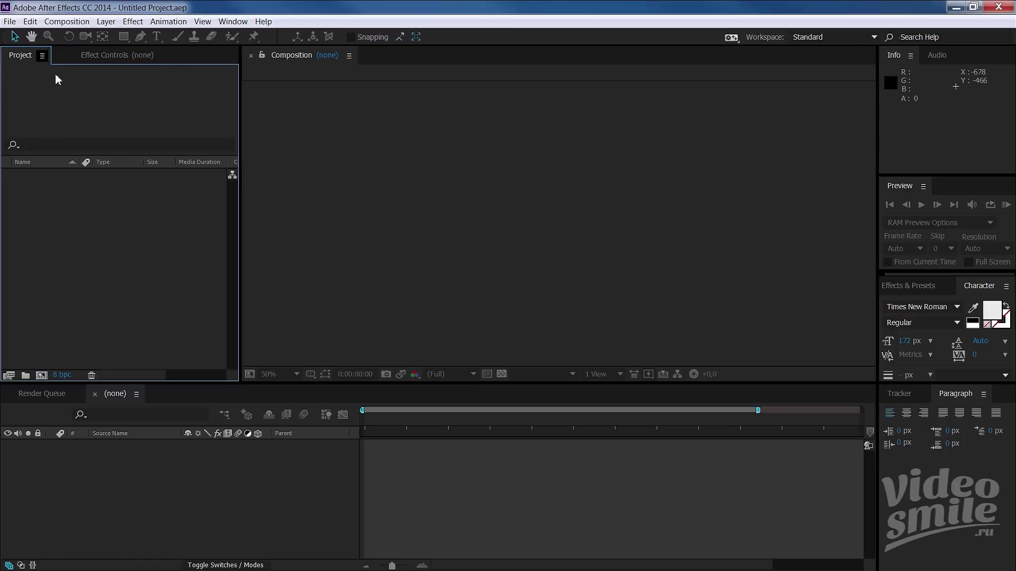
- Import green-screen-jfgSUWkcr.mp4 and the old man reading .mov clip from Footages24
double_click(148, 242)
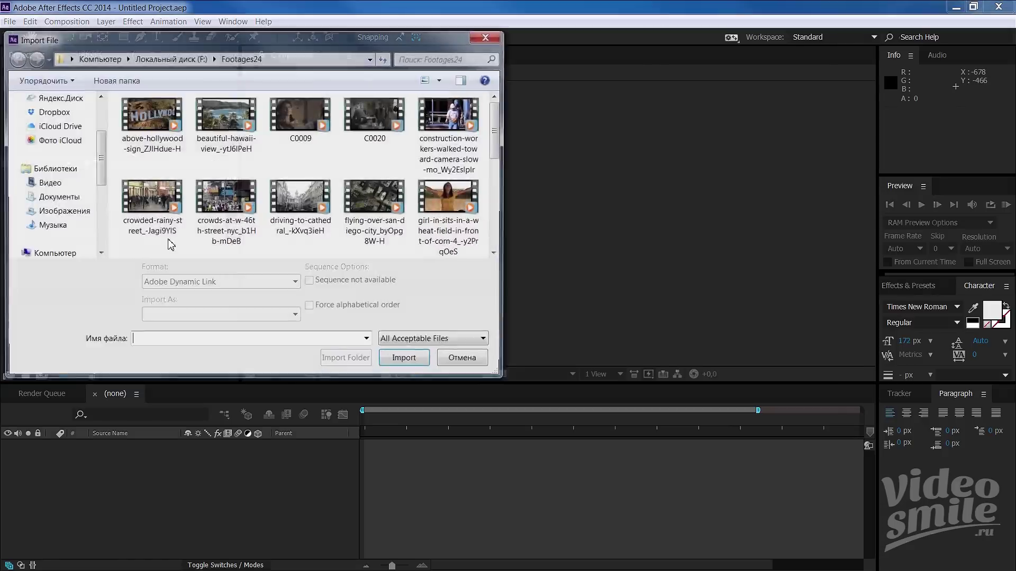
drag(497, 123, 497, 166)
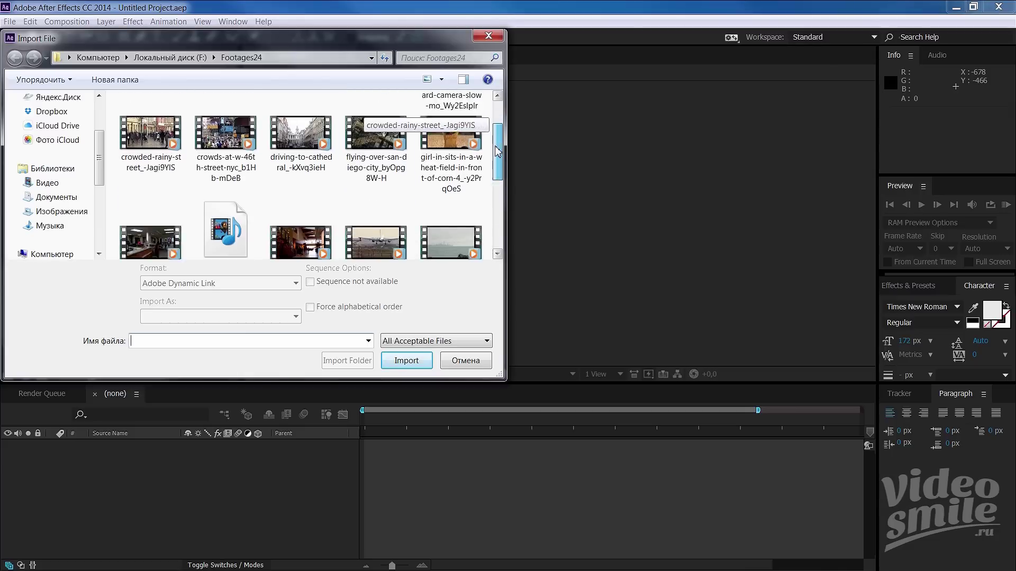
click(226, 176)
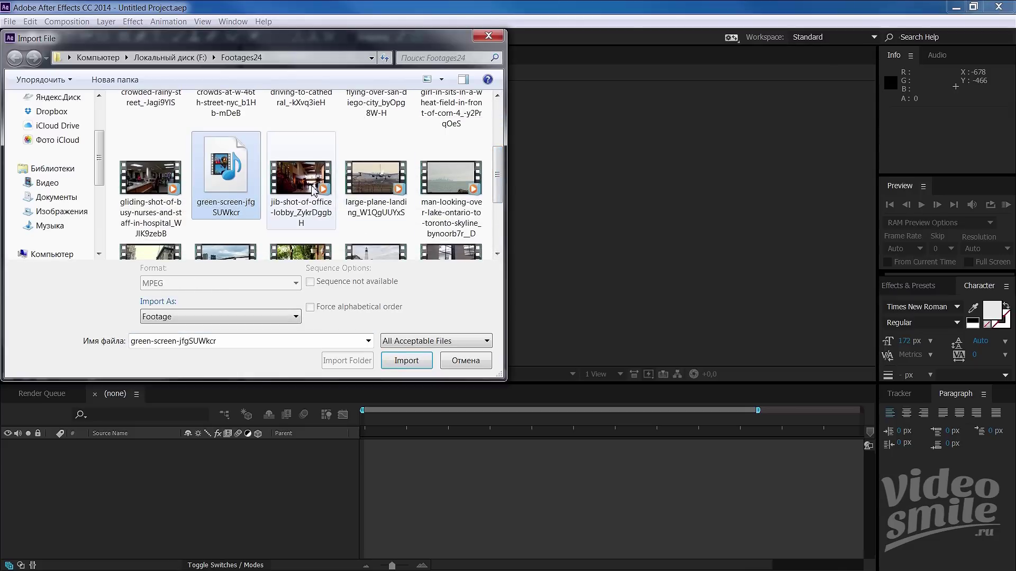
scroll(499, 170, down, 2)
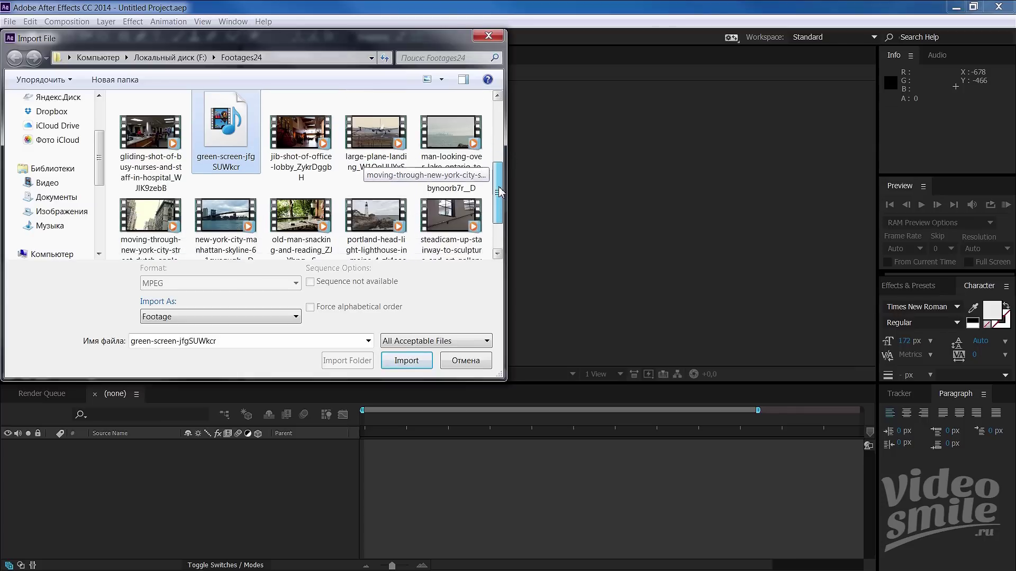
ctrl+click(301, 199)
click(404, 363)
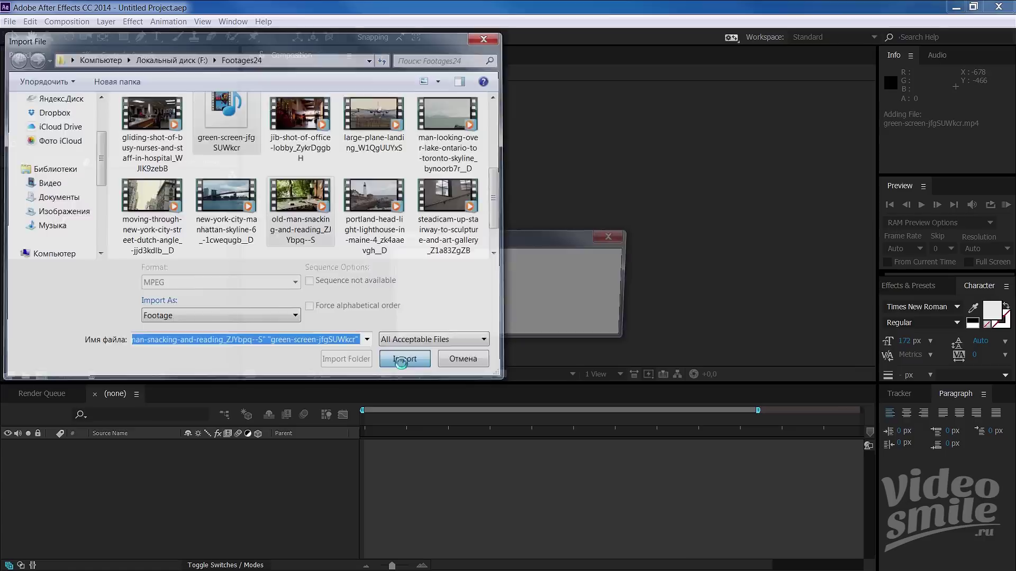
click(57, 179)
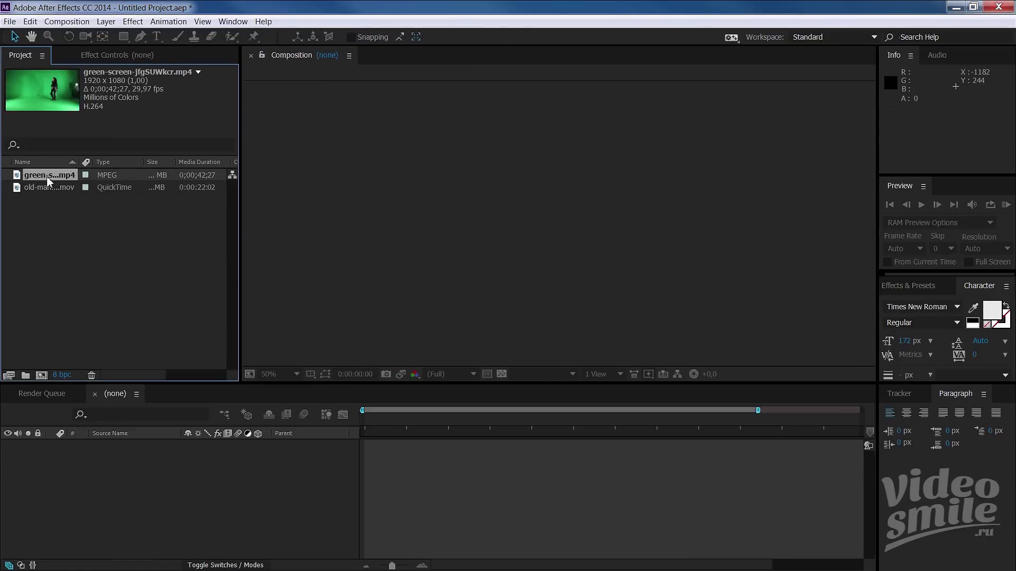
- Create a composition from green-screen-jfgSUWkcr and move the playhead to about 0;00;05;20
drag(57, 179, 42, 375)
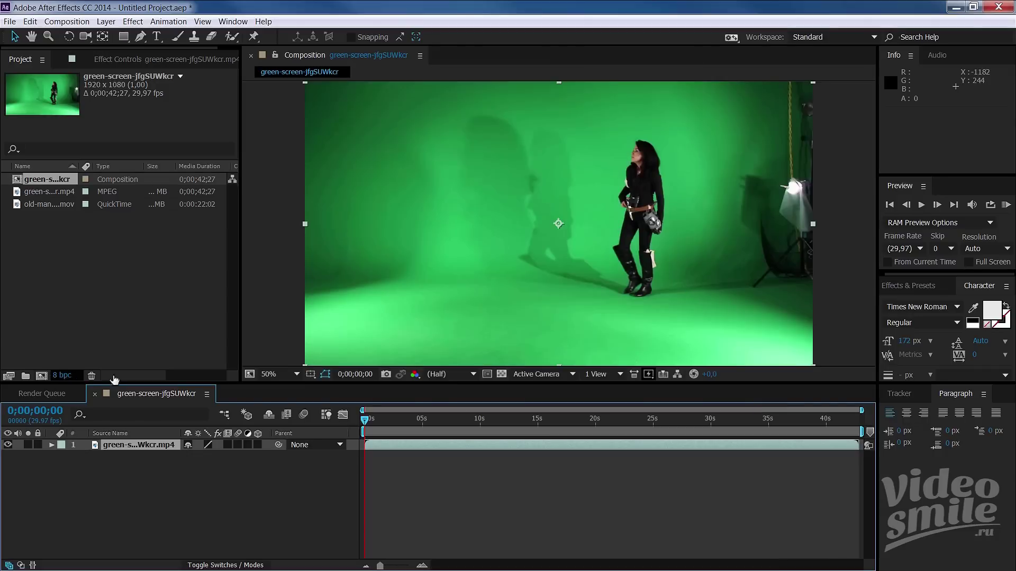
click(442, 422)
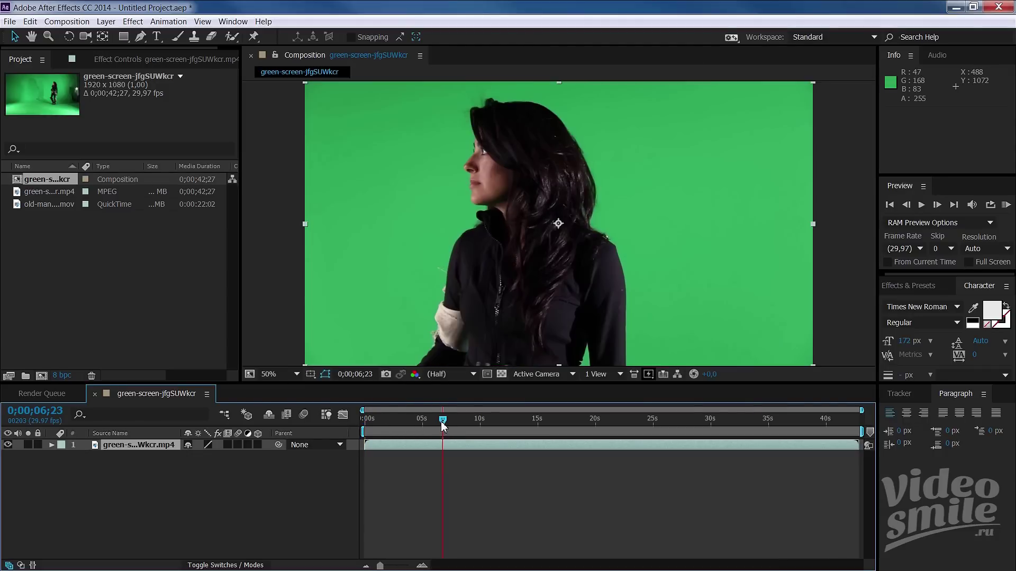
drag(443, 426, 430, 426)
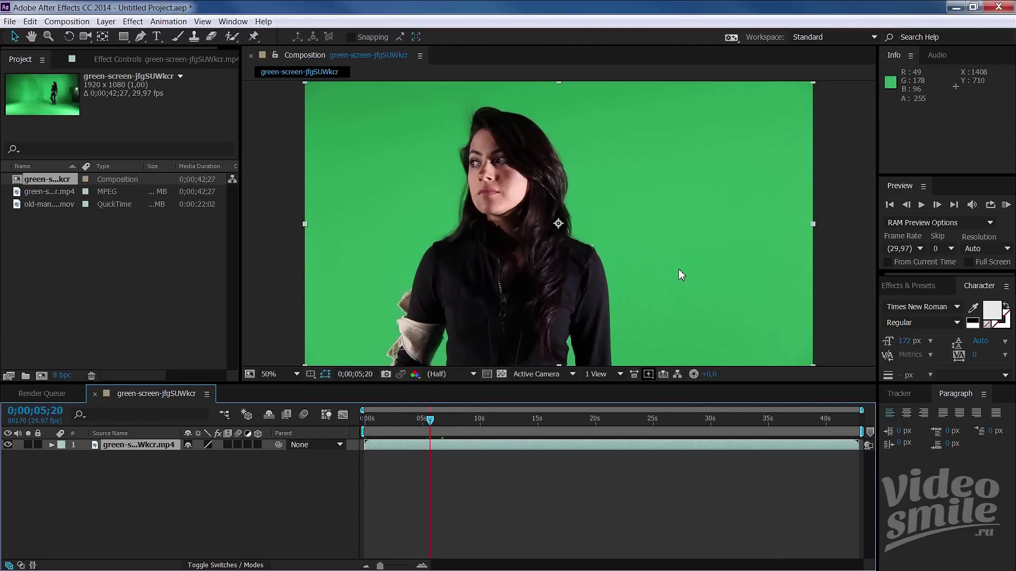
click(897, 286)
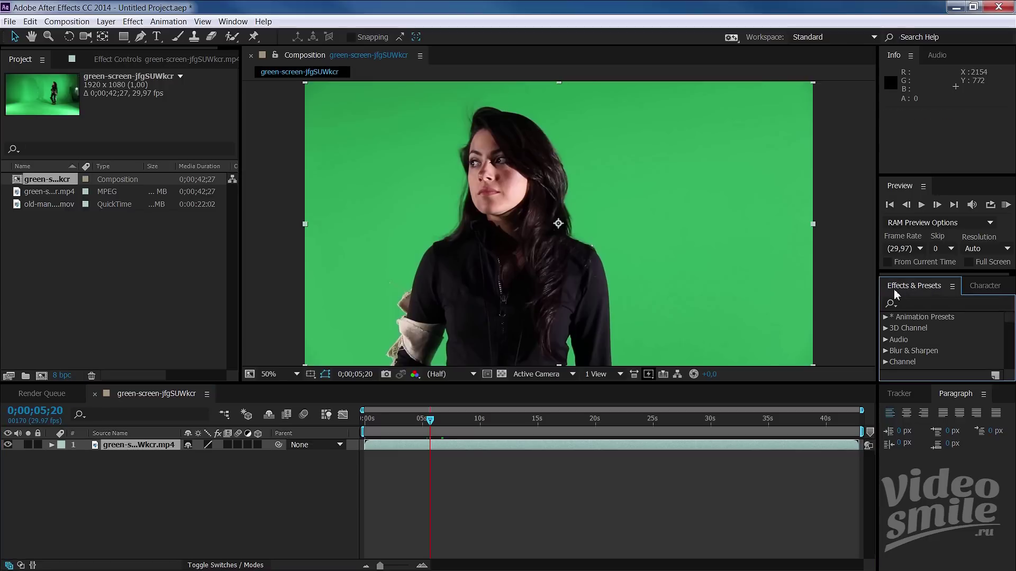
- Search the effects for 'key' and apply the Keylight preset to the green-screen layer
click(926, 304)
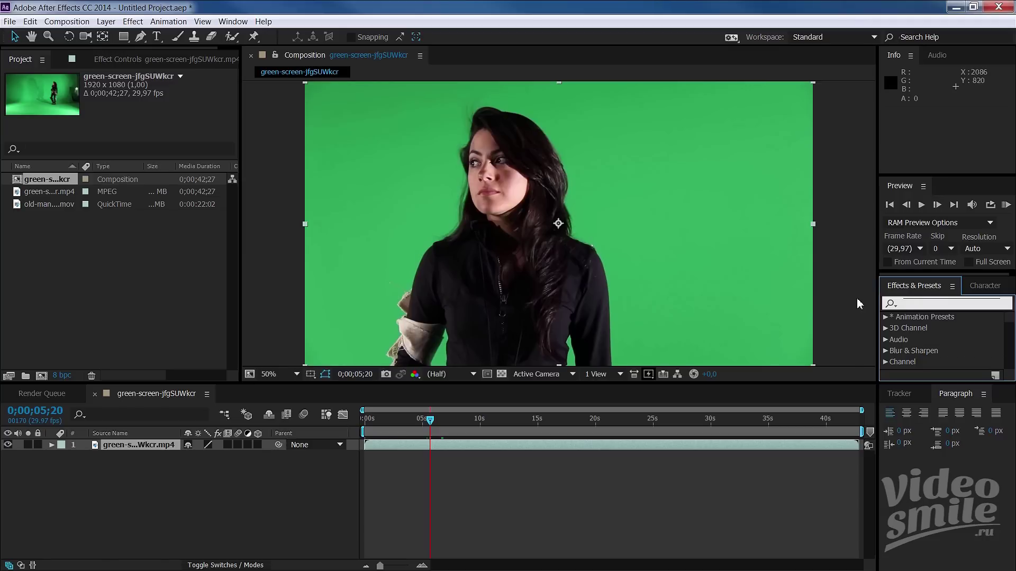
text(лун)
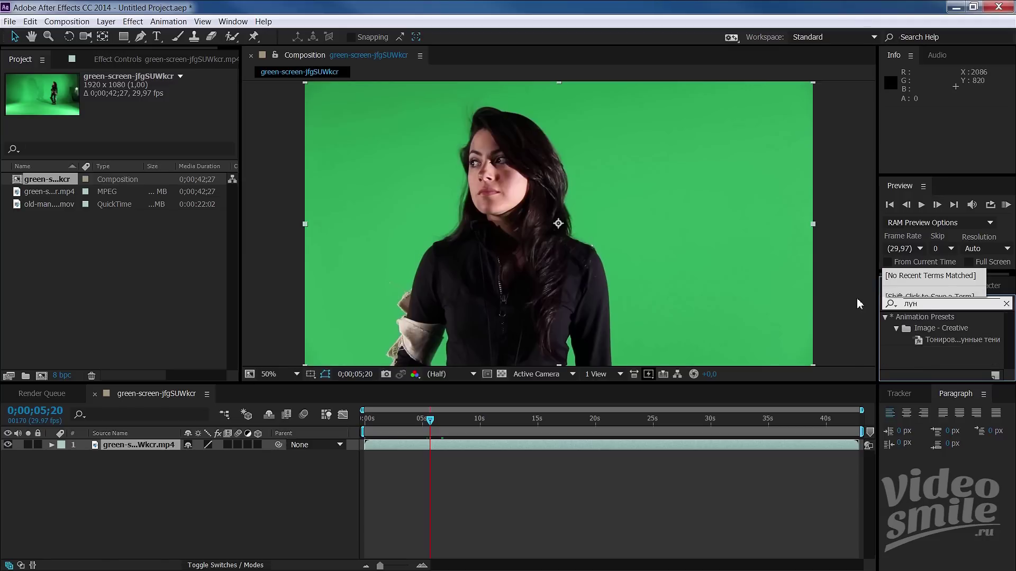
key(BackSpace)
key(BackSpace)
key(BackSpace)
text(key)
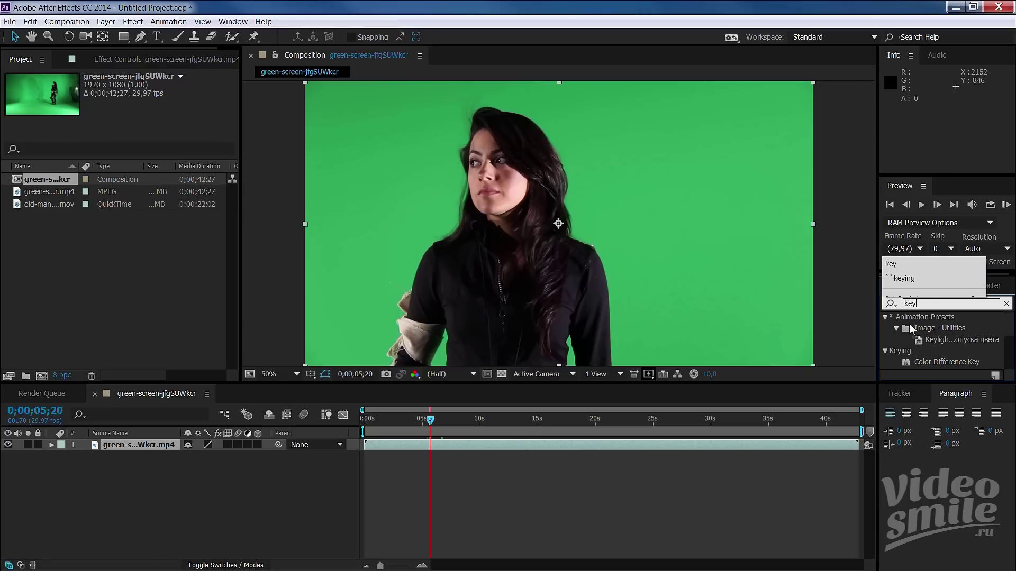
key(Escape)
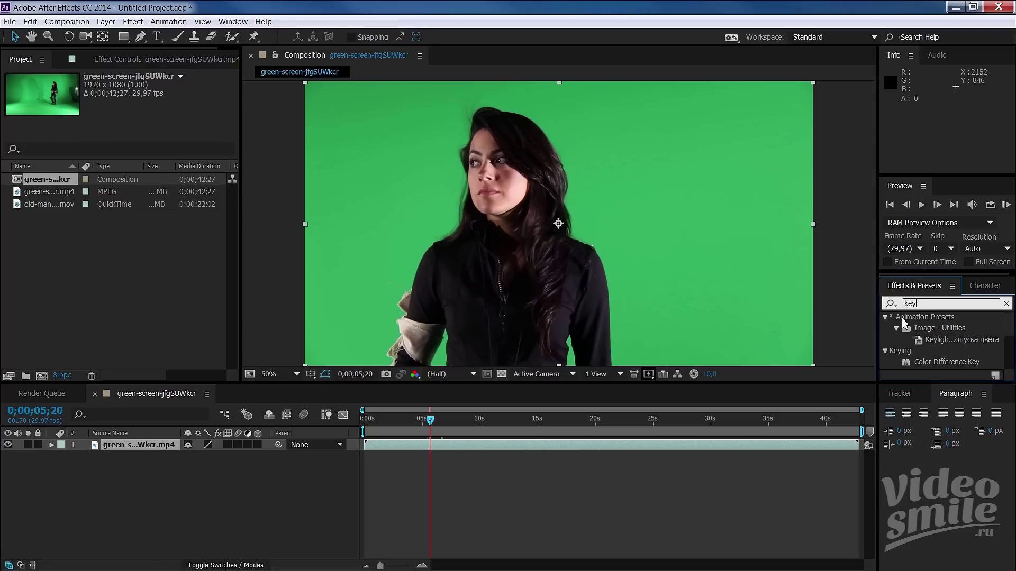
drag(947, 342, 629, 249)
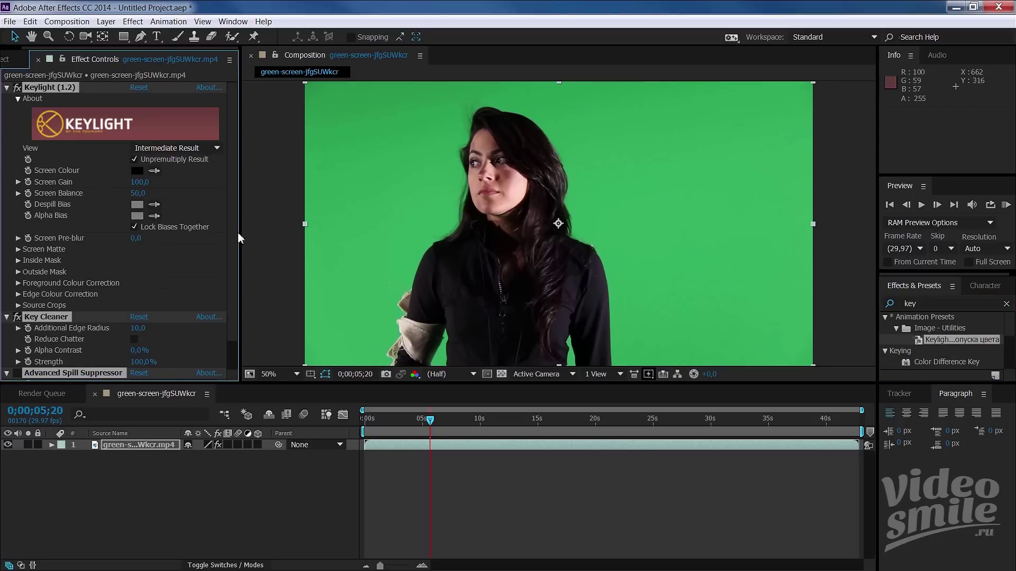
scroll(231, 143, down, 2)
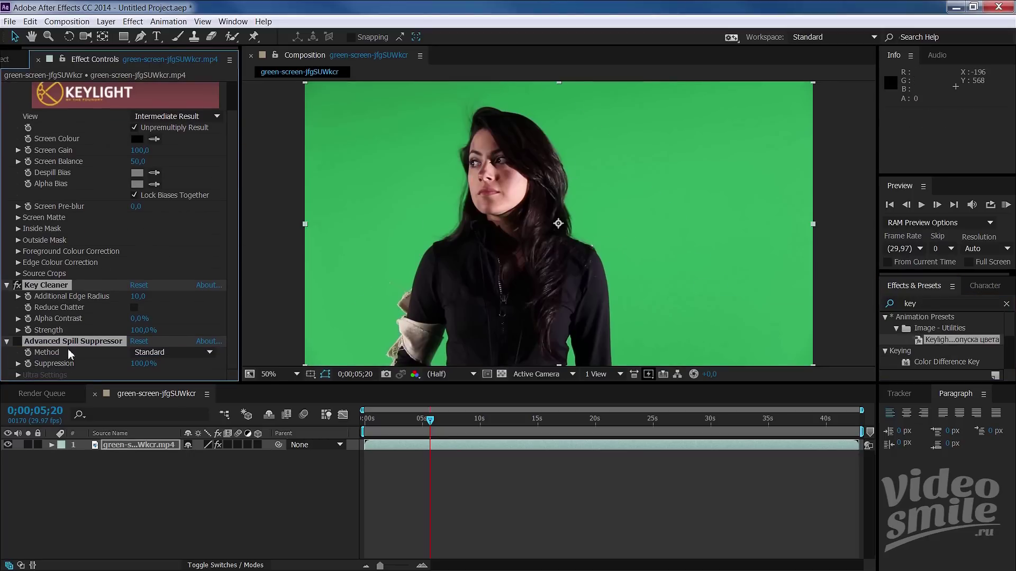
scroll(235, 254, up, 2)
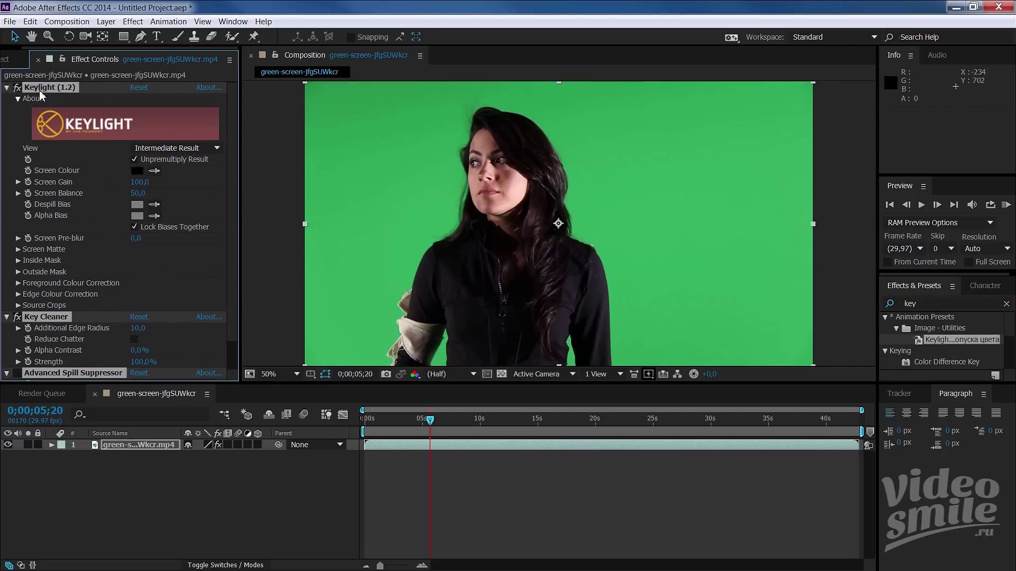
scroll(230, 235, down, 2)
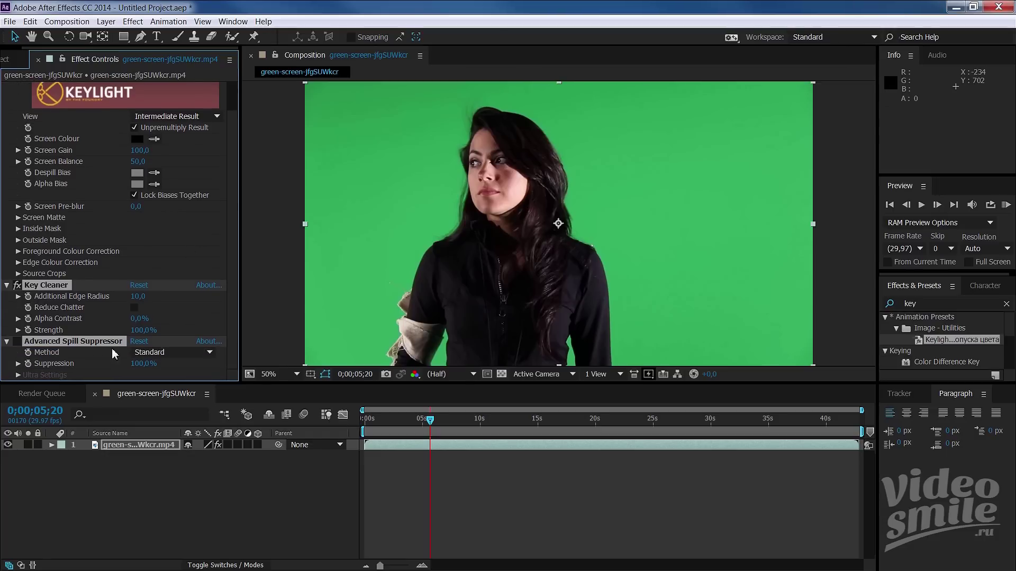
scroll(234, 271, up, 2)
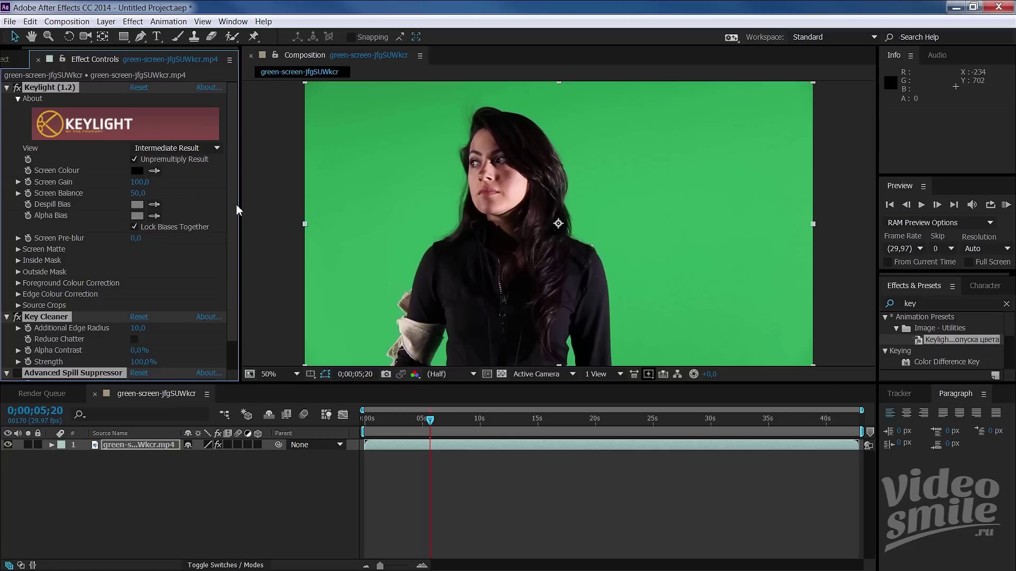
- Sample the green background as Keylight's Screen Colour
click(154, 171)
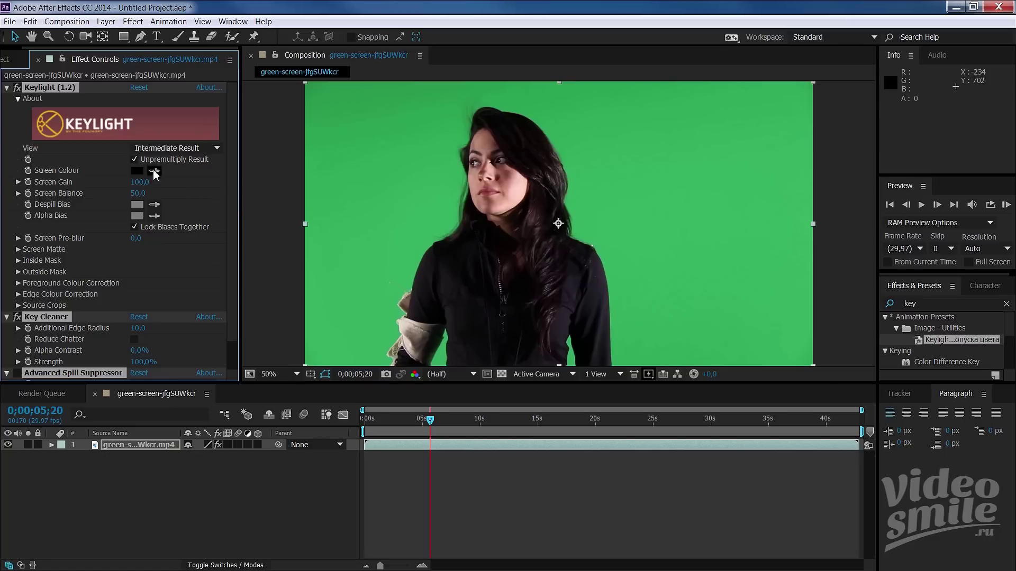
click(448, 190)
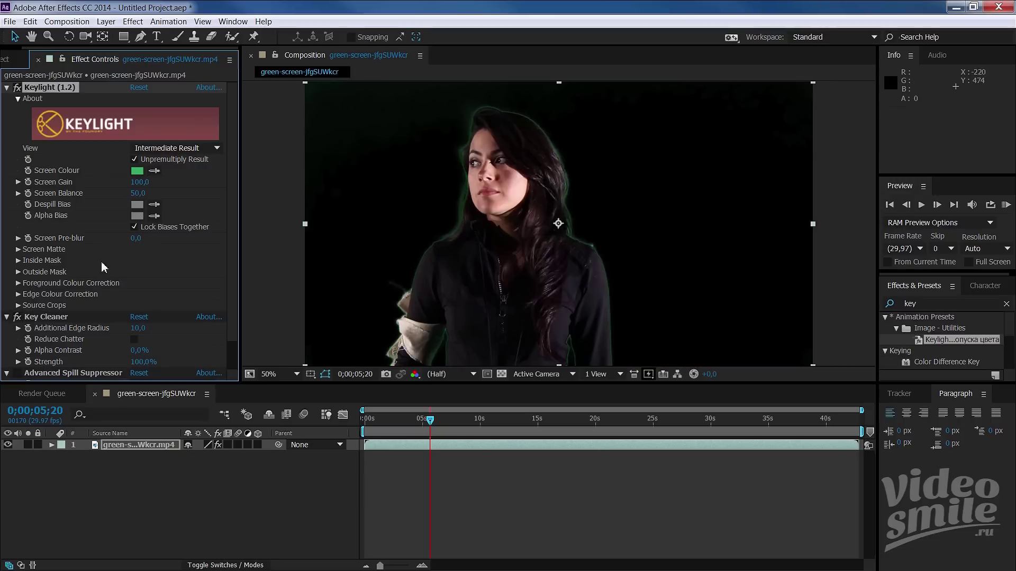
click(159, 149)
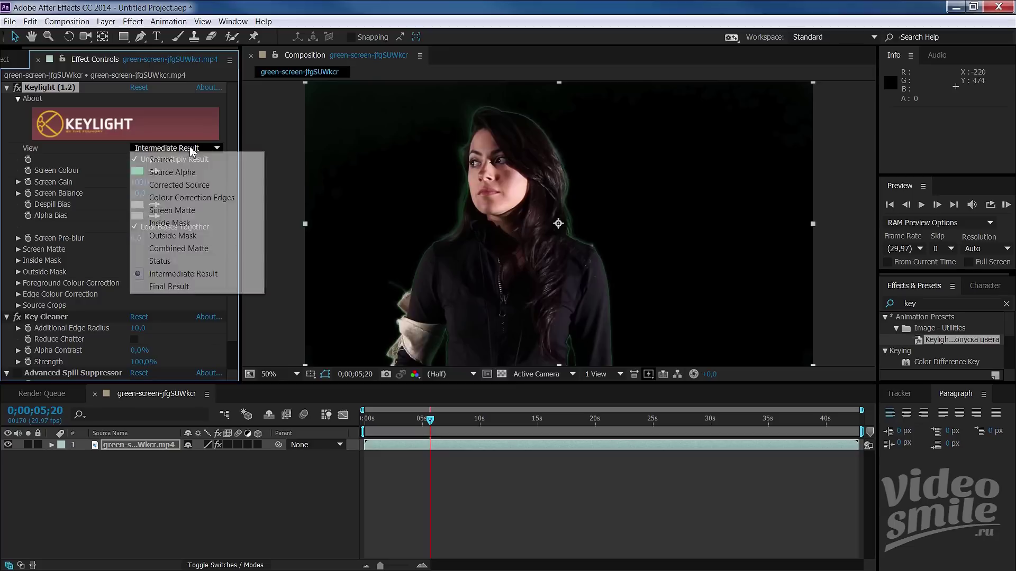
- In Combined Matte view, set Screen Matte Clip Black 12 and Clip White 90, then view Intermediate Result
click(179, 249)
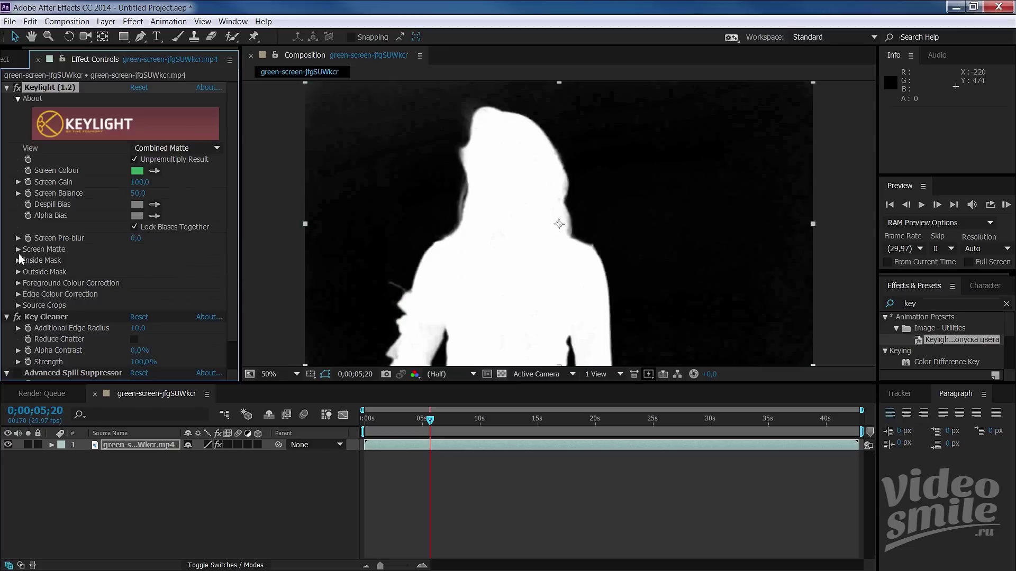
click(18, 261)
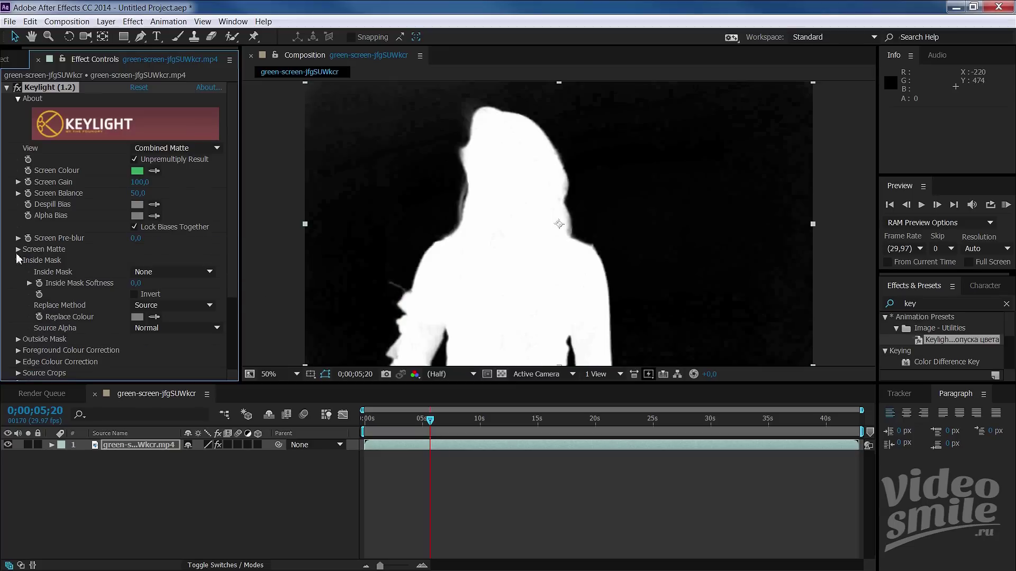
click(18, 260)
click(18, 250)
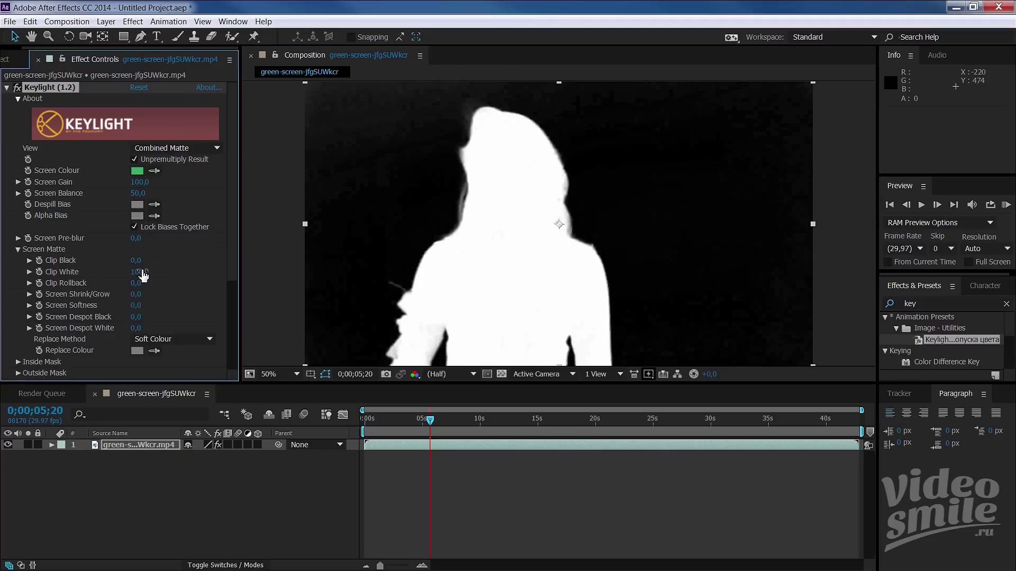
mouse_move(137, 262)
mouse_down()
mouse_move(140, 271)
mouse_move(141, 260)
mouse_up()
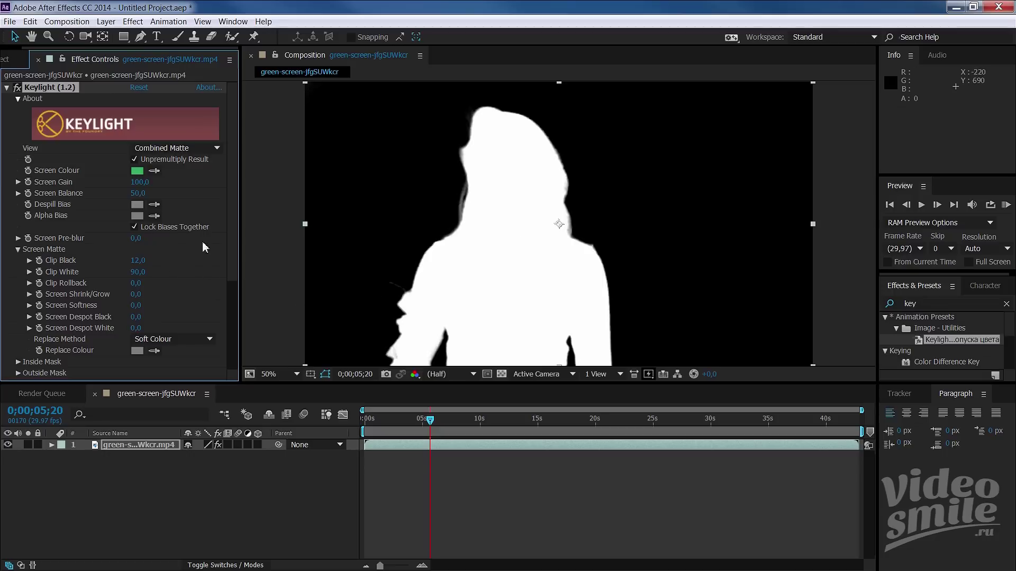
click(192, 150)
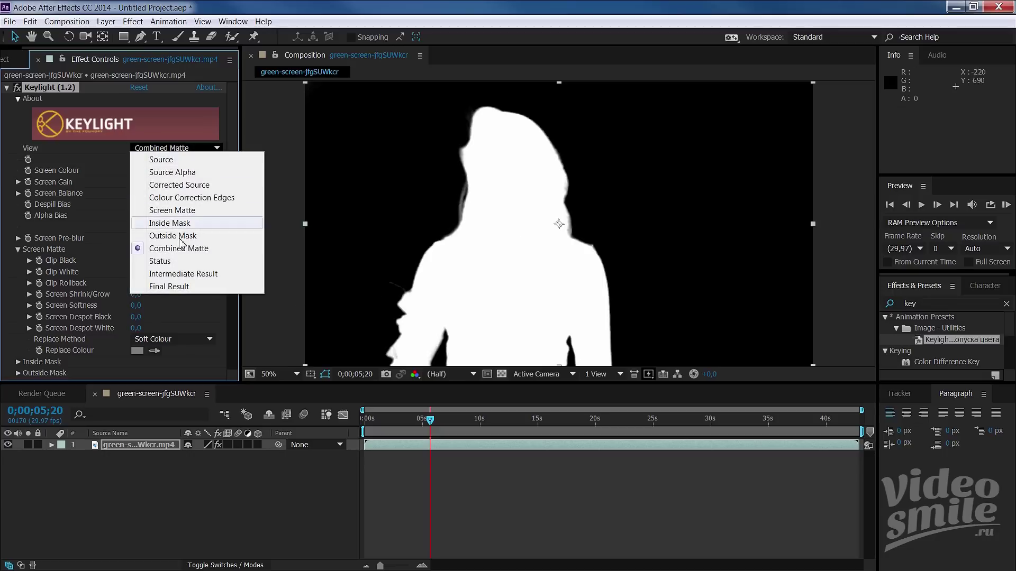
click(183, 274)
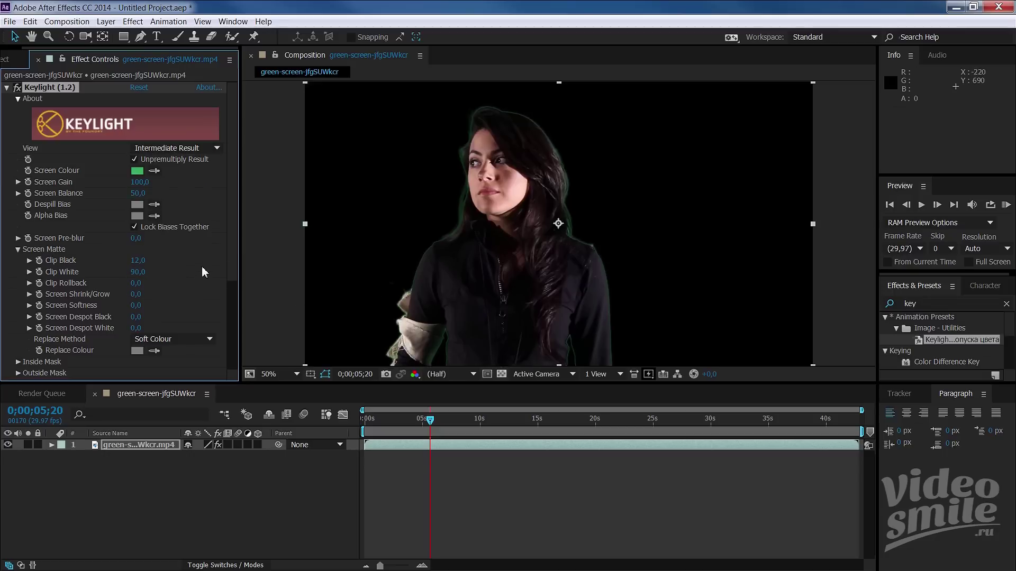
- At 100% on the woman's face, set Screen Shrink/Grow to -4.6 and disable Key Cleaner
click(297, 374)
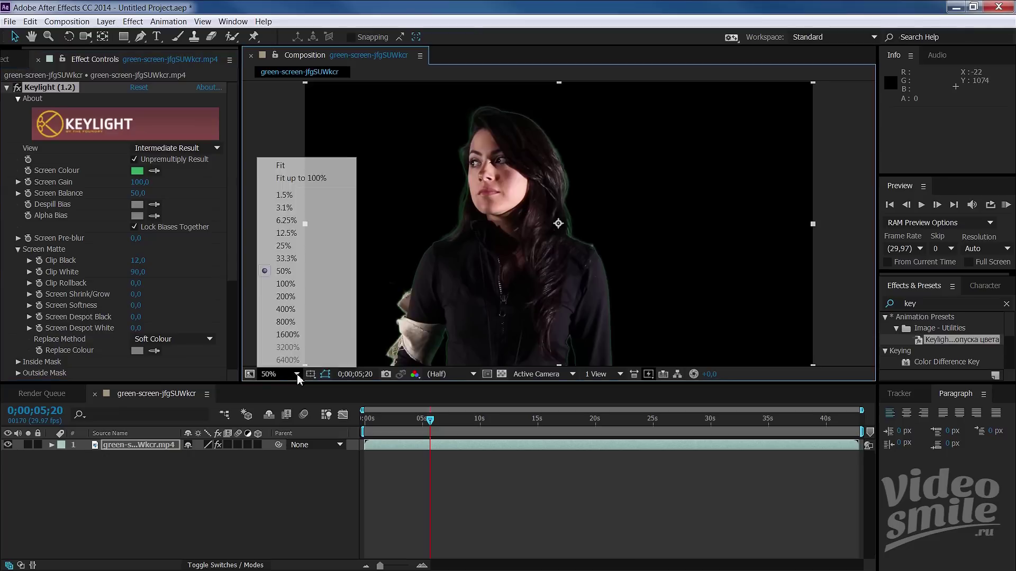
click(303, 284)
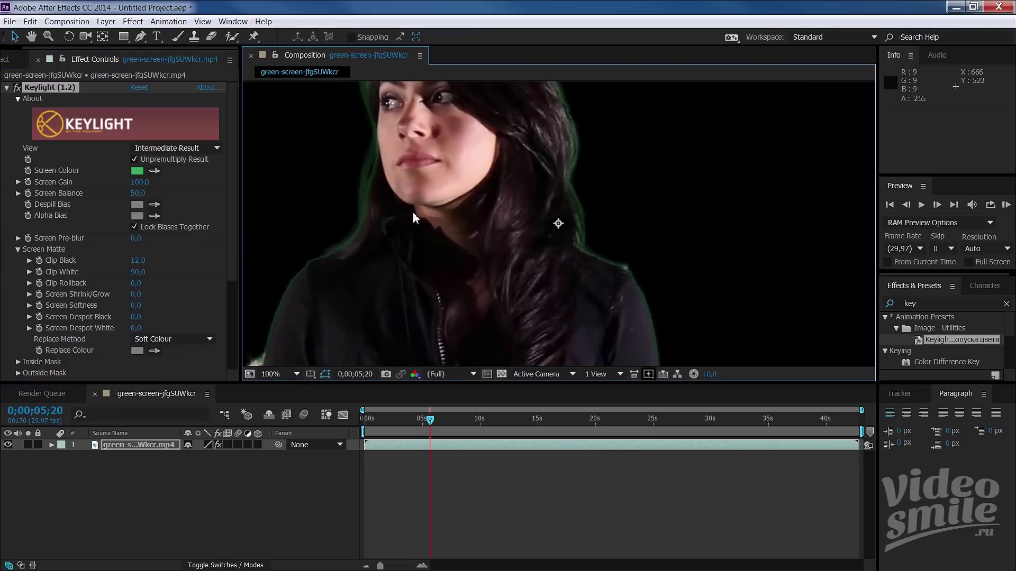
drag(442, 259, 516, 373)
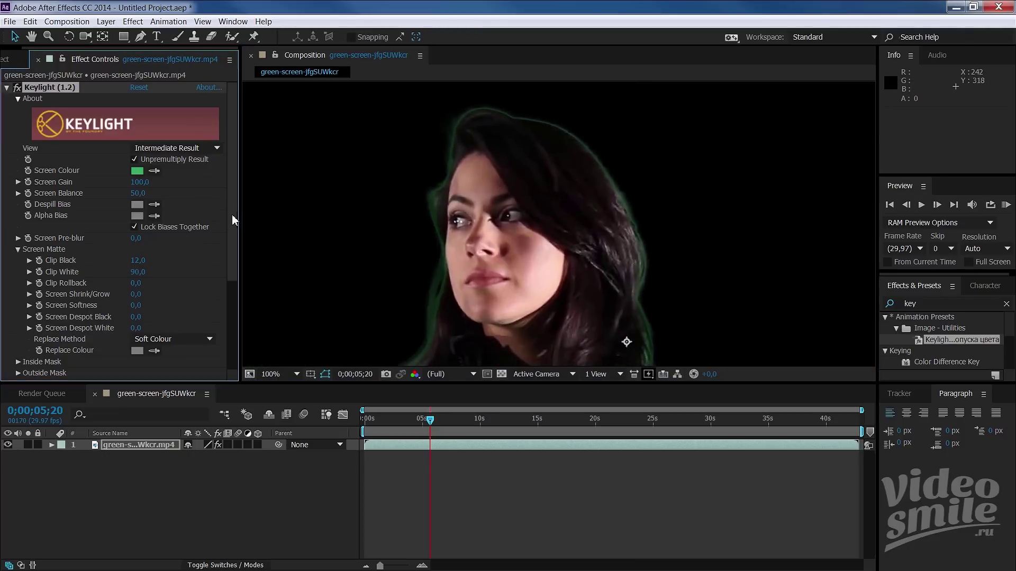
scroll(234, 244, down, 3)
scroll(234, 245, down, 1)
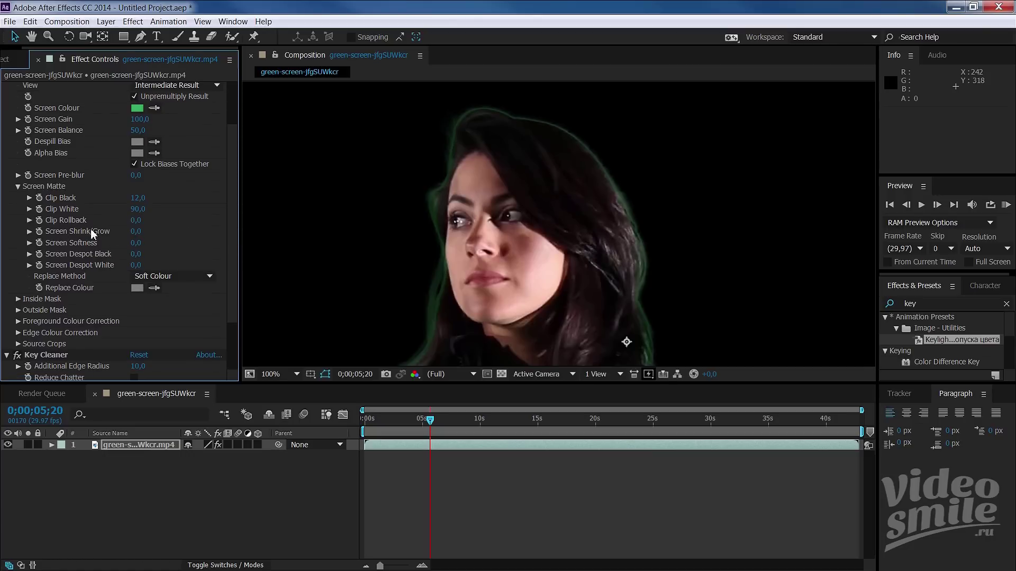
drag(136, 231, 132, 233)
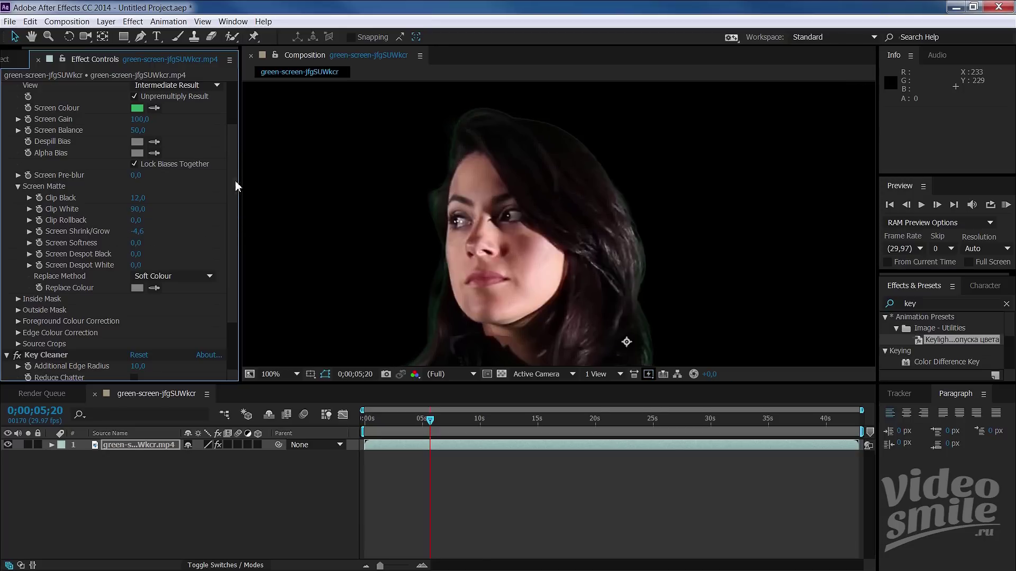
scroll(222, 239, down, 3)
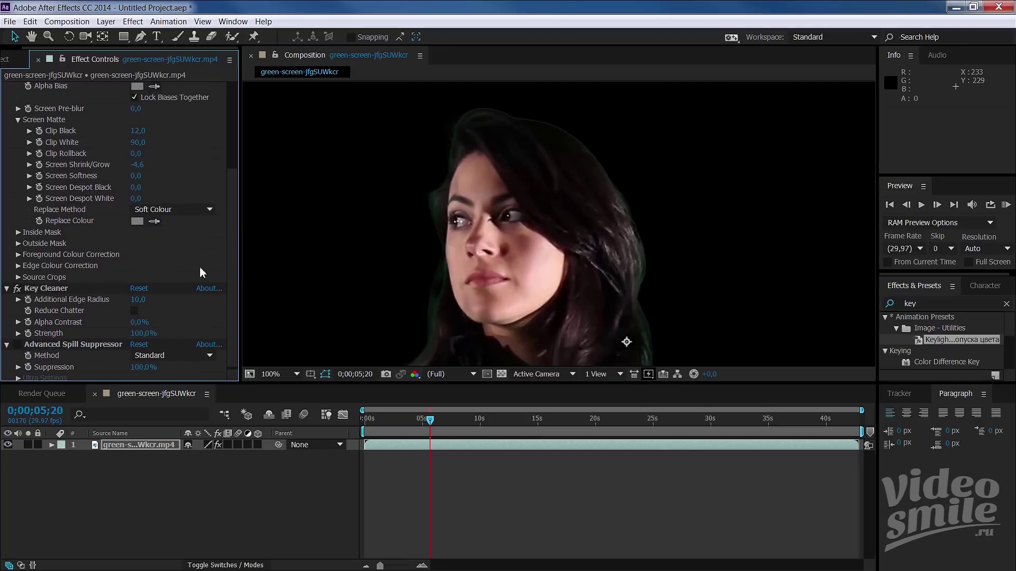
click(18, 289)
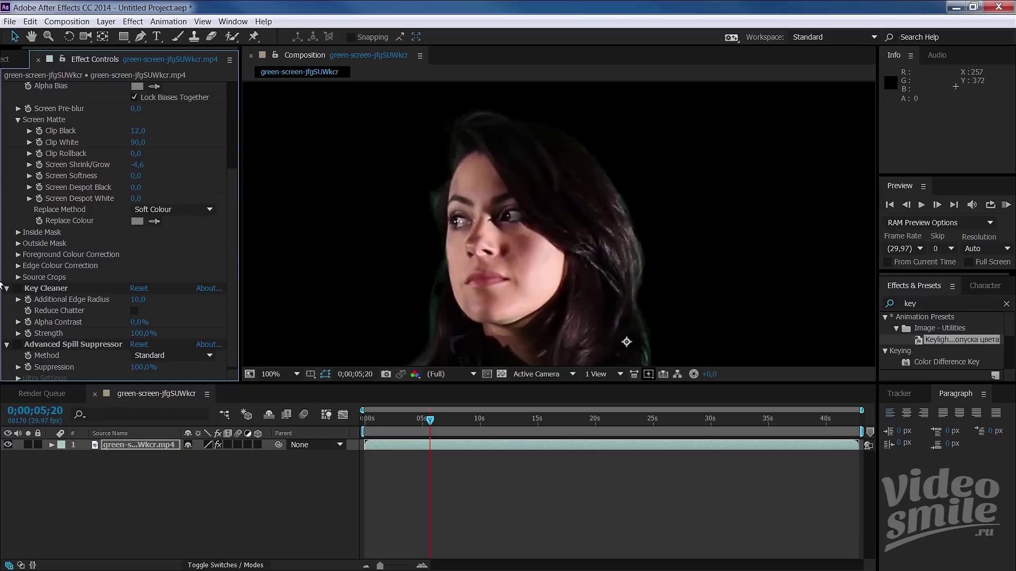
- Turn Key Cleaner back on with an Additional Edge Radius of 5.0
click(17, 288)
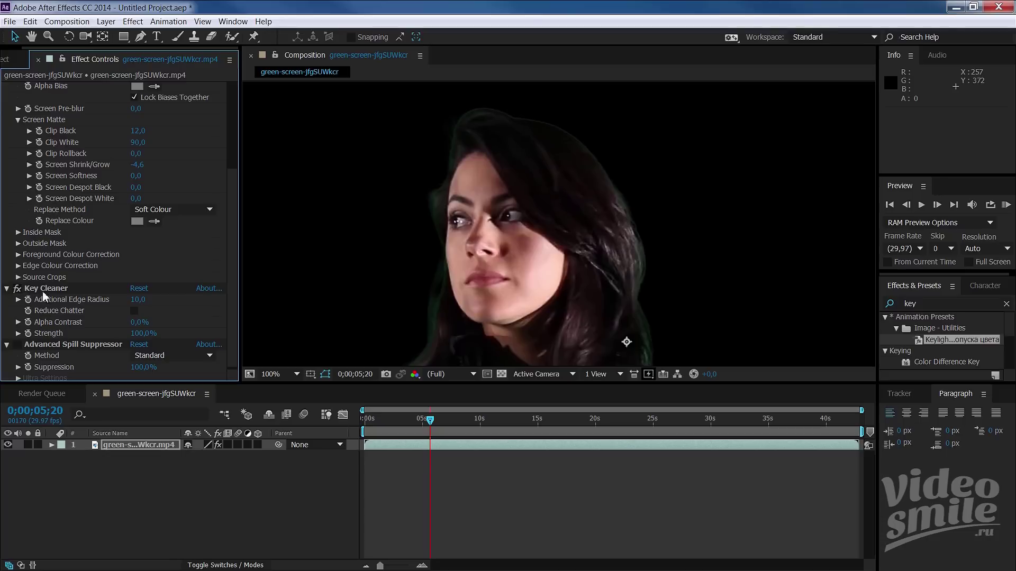
click(139, 300)
text(5)
key(Return)
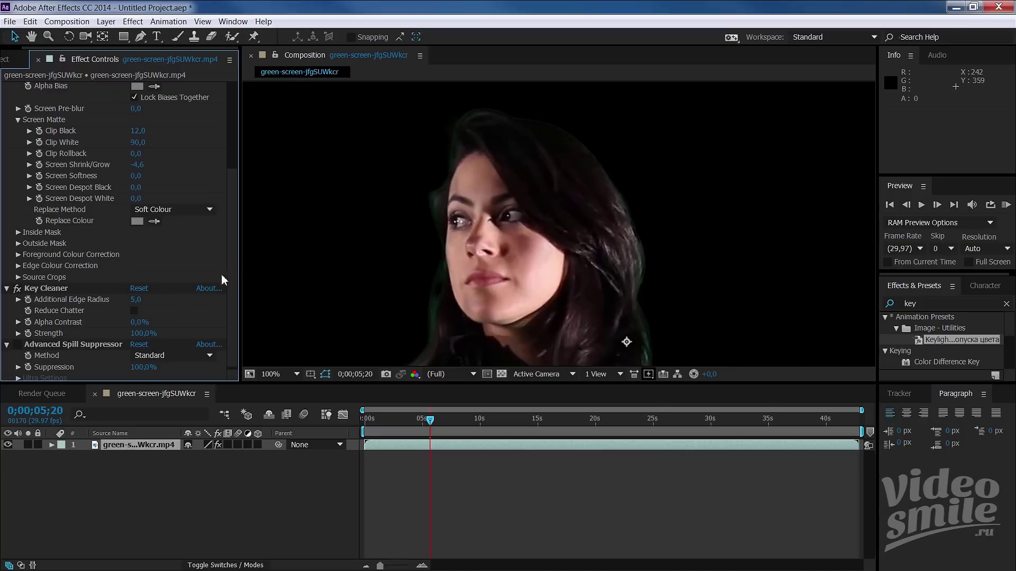
- Enable Advanced Spill Suppressor, keeping its method at Standard
scroll(236, 249, down, 1)
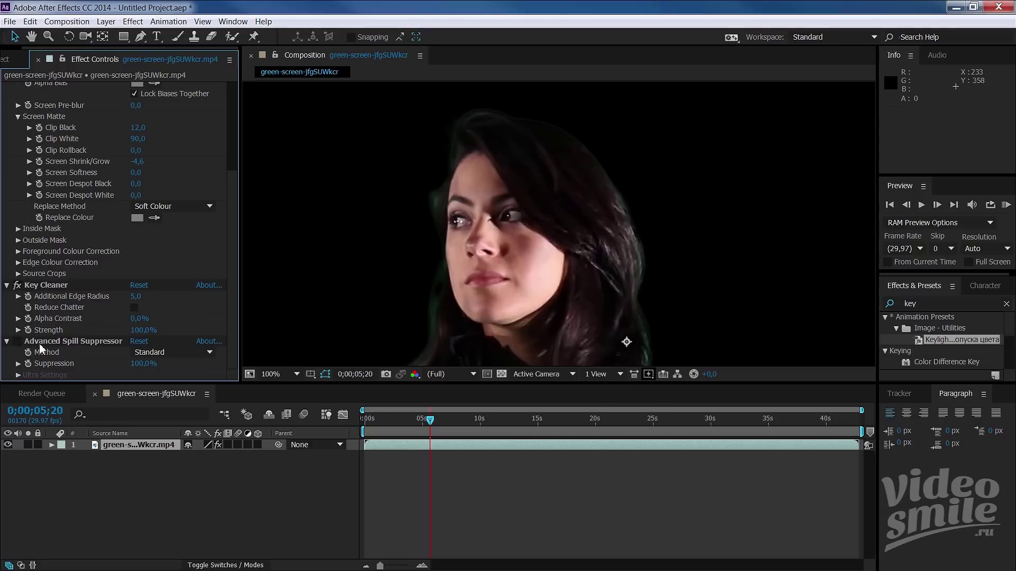
click(18, 342)
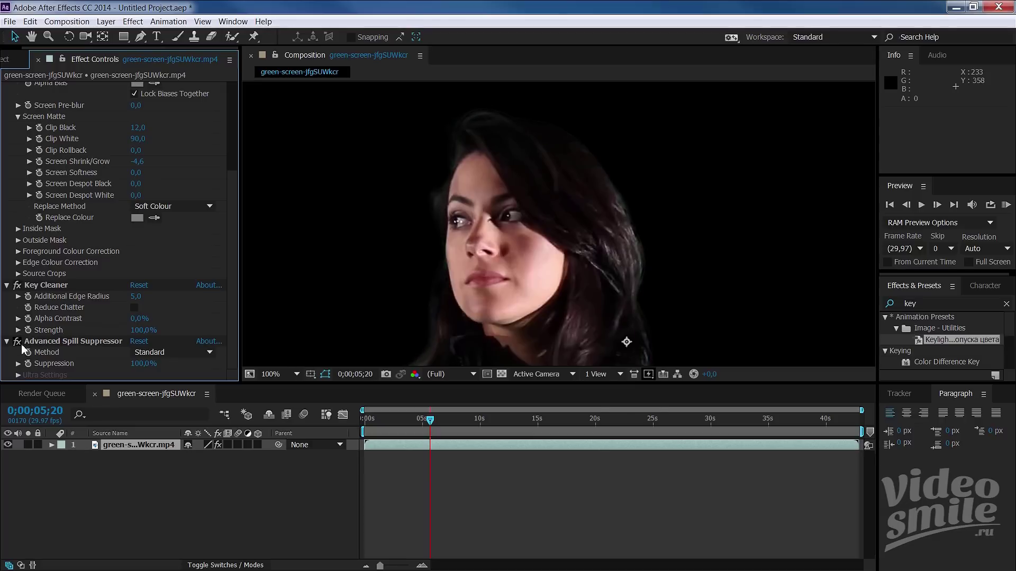
click(129, 350)
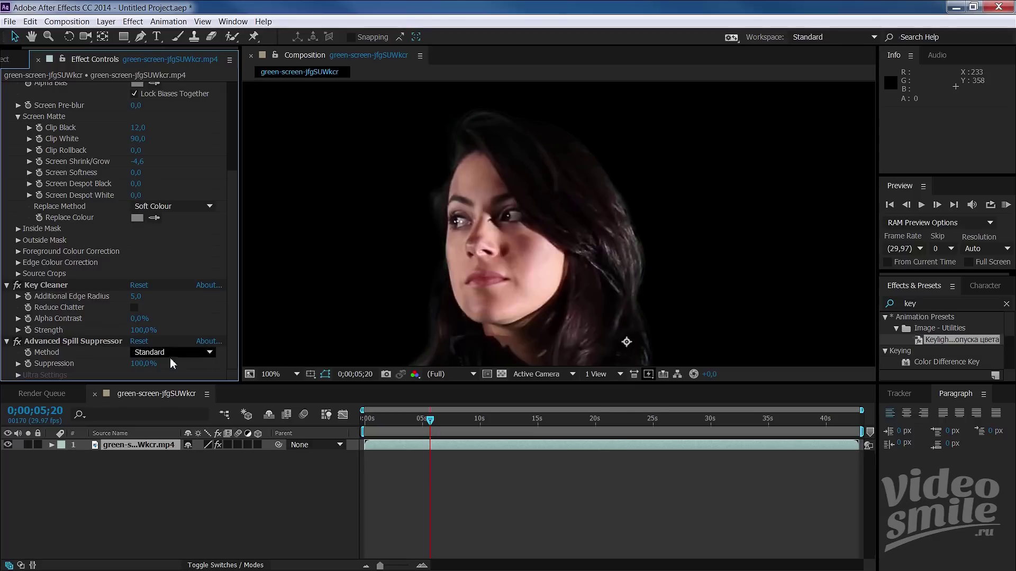
click(206, 352)
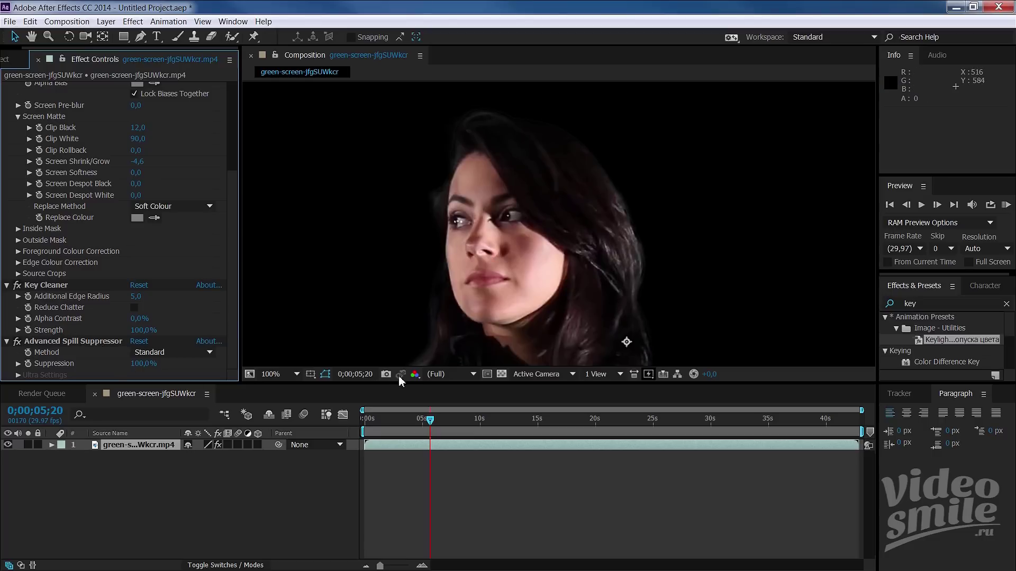
click(505, 376)
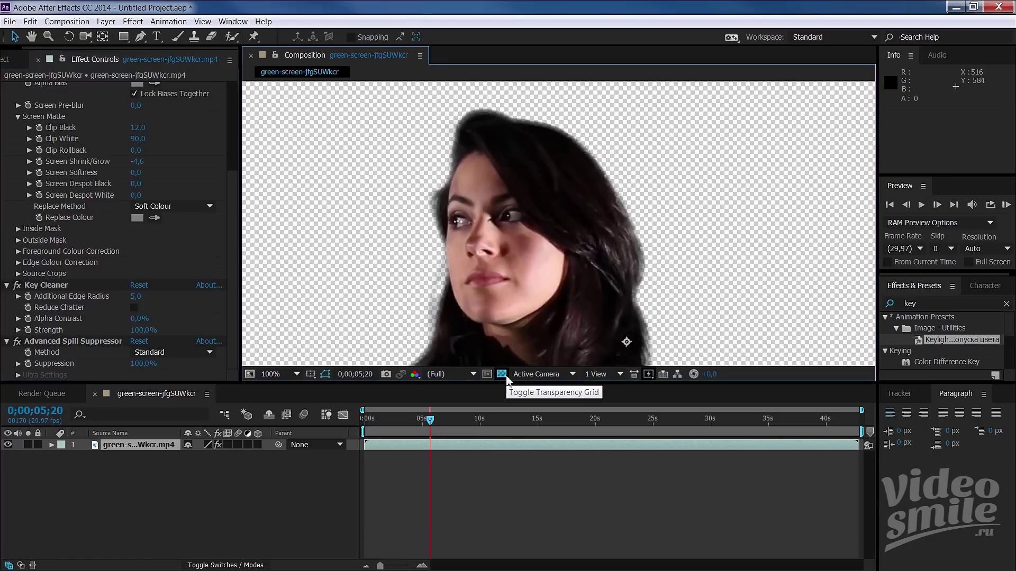
scroll(405, 218, down, 2)
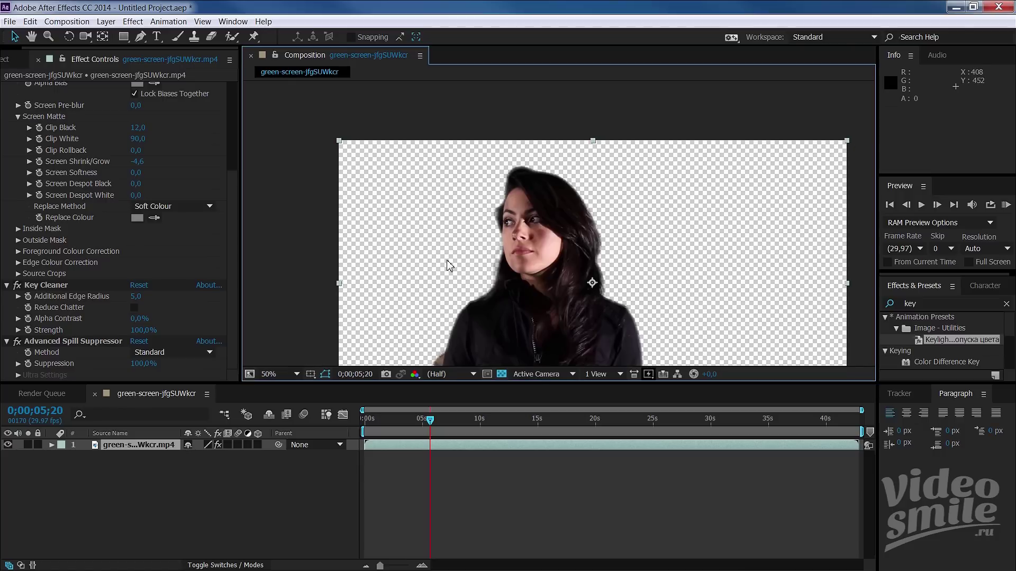
key(period)
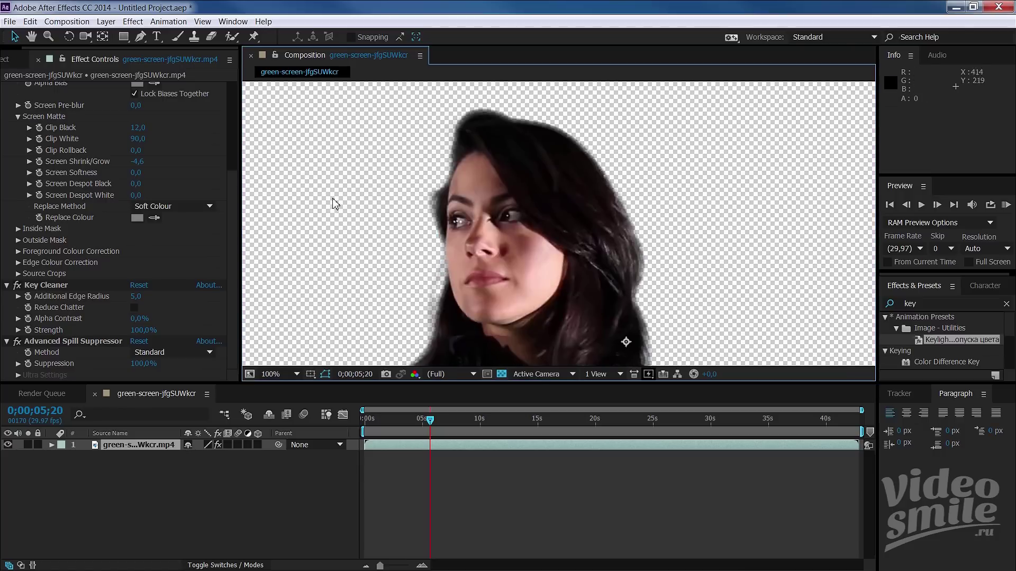
click(233, 307)
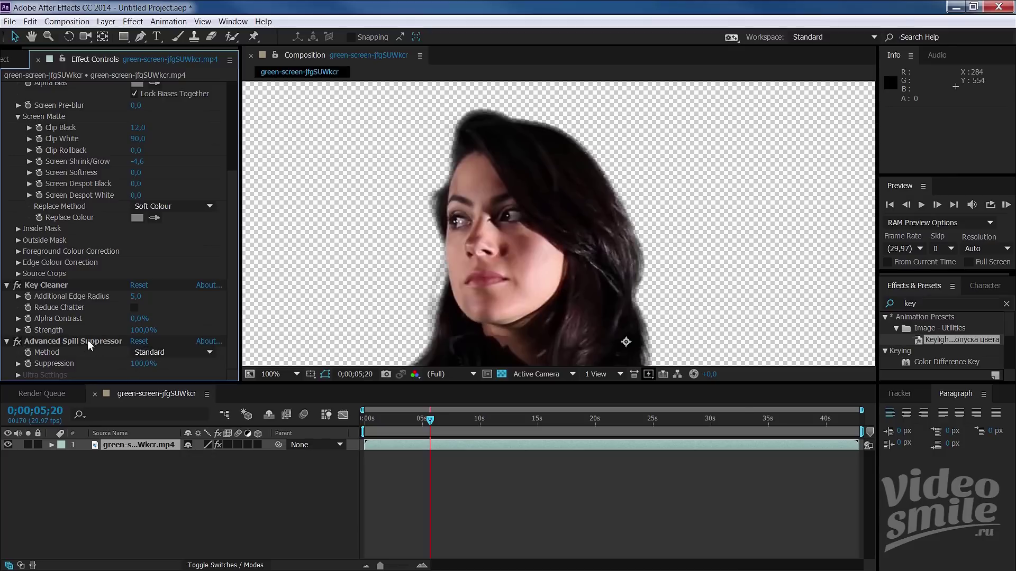
click(17, 341)
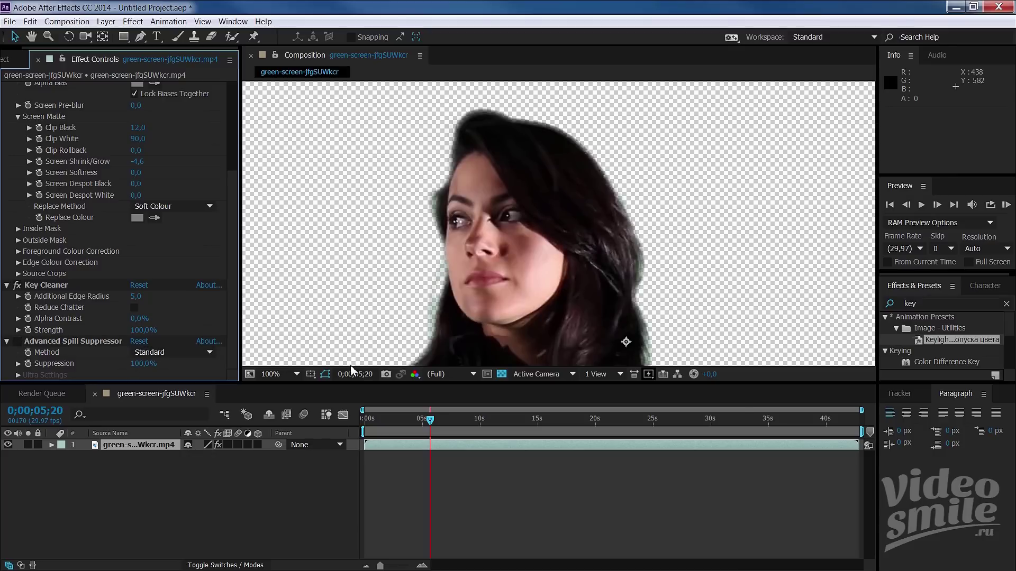
click(501, 374)
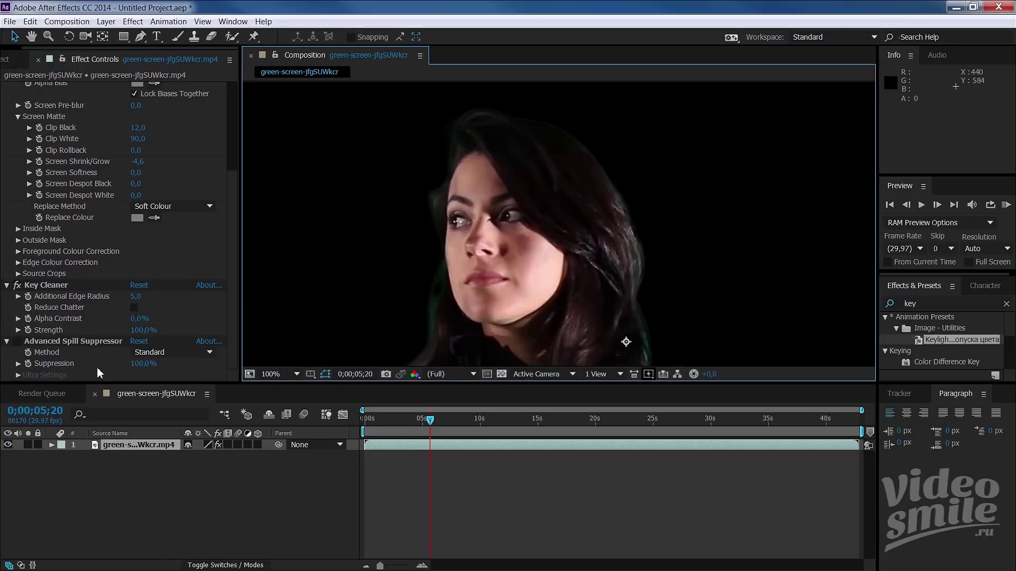
click(17, 341)
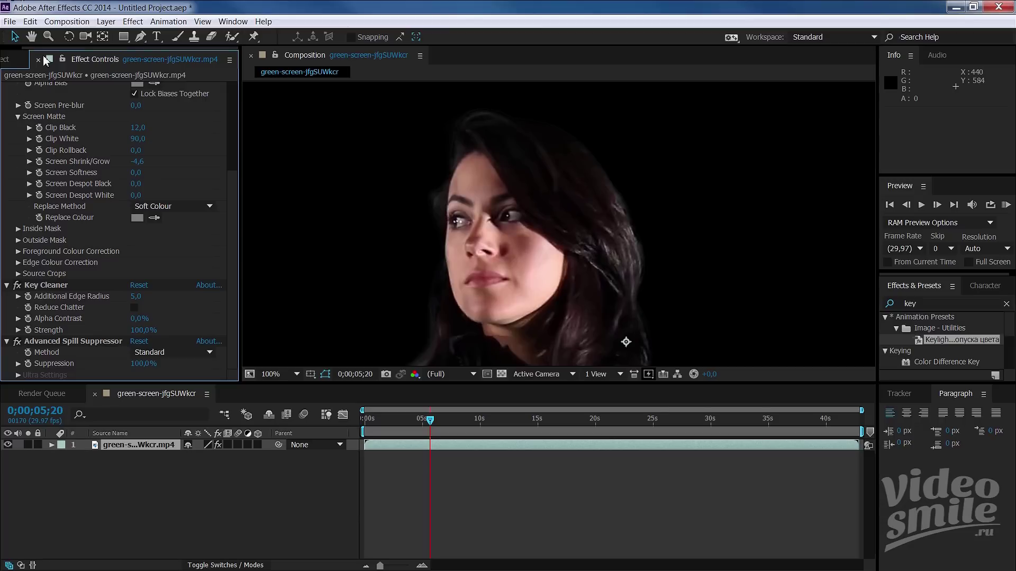
- Build a new composition from the old-man .mov and scrub the playhead to 0:39:01:00
click(21, 60)
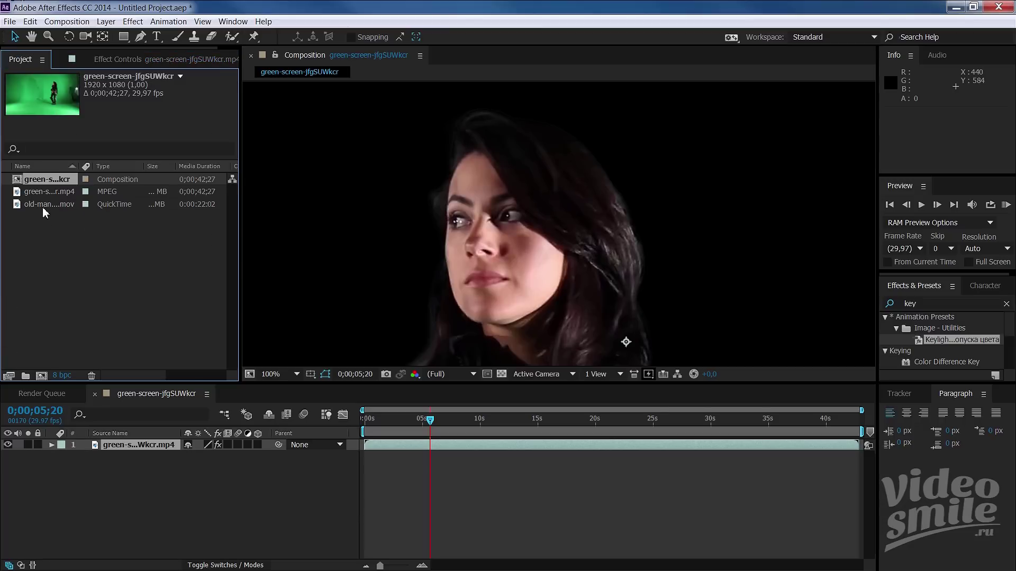
mouse_move(48, 205)
mouse_down()
mouse_move(61, 332)
mouse_move(41, 375)
mouse_up()
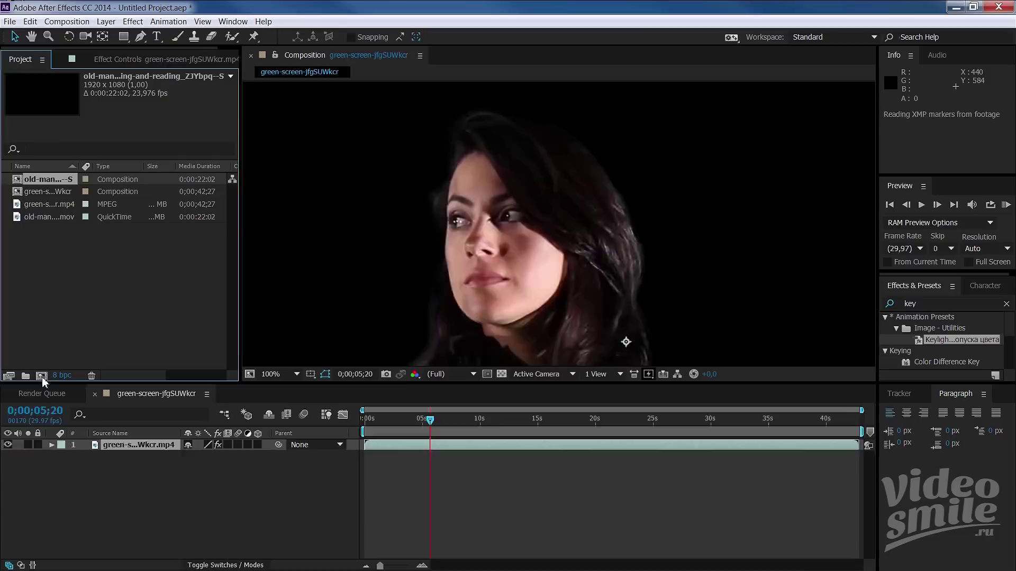
scroll(428, 230, down, 2)
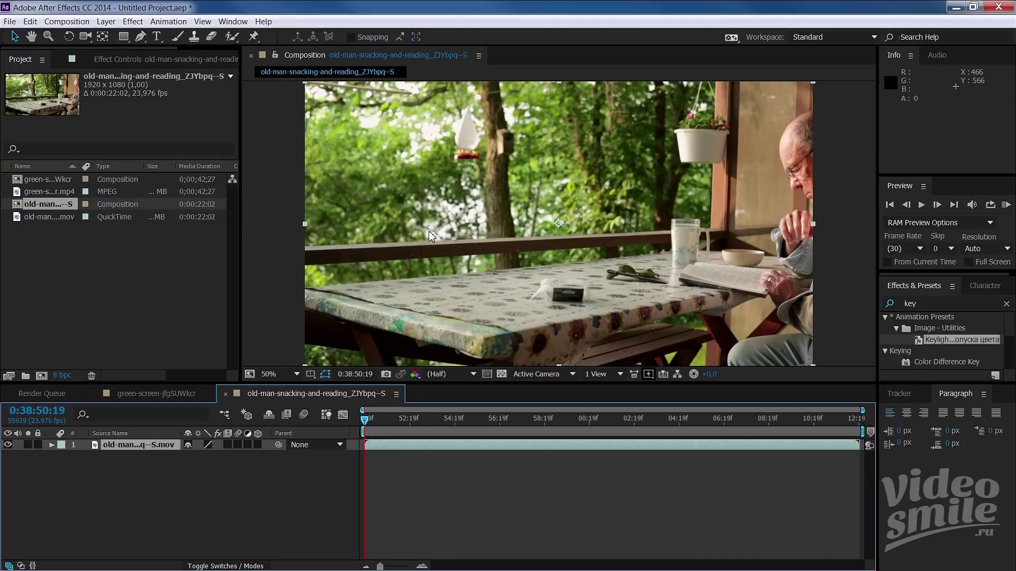
drag(365, 418, 543, 428)
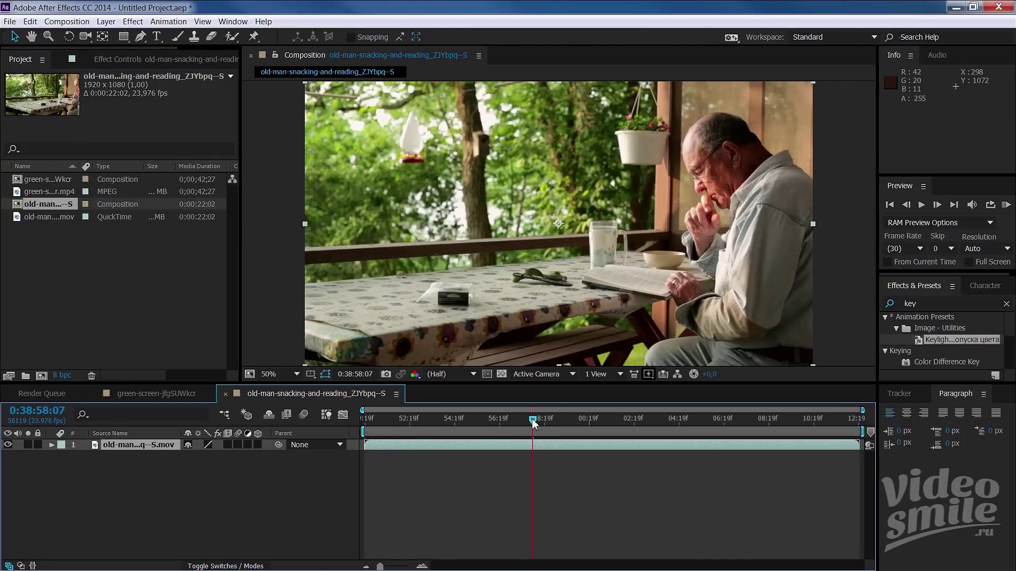
drag(533, 424, 414, 425)
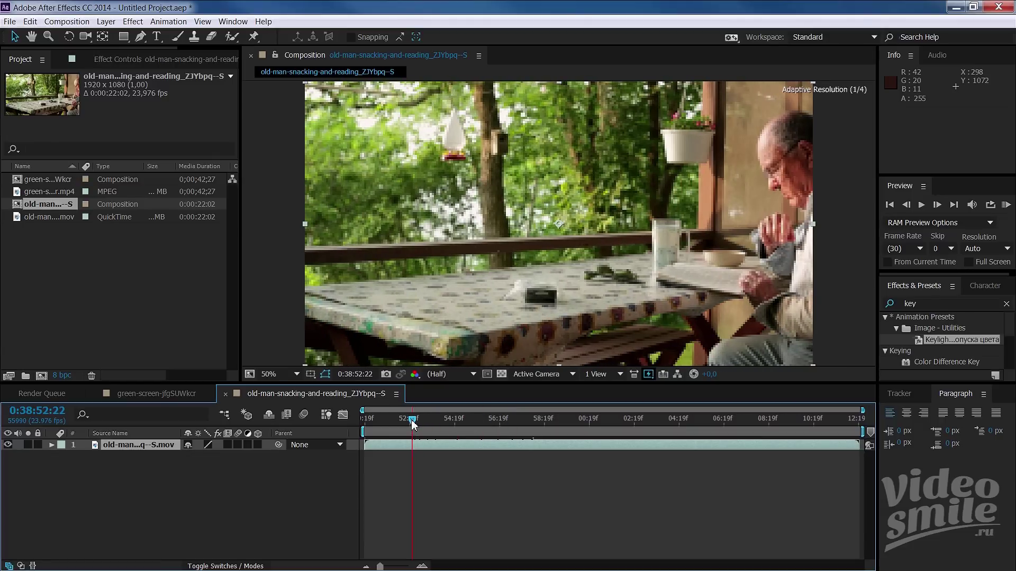
drag(409, 418, 593, 427)
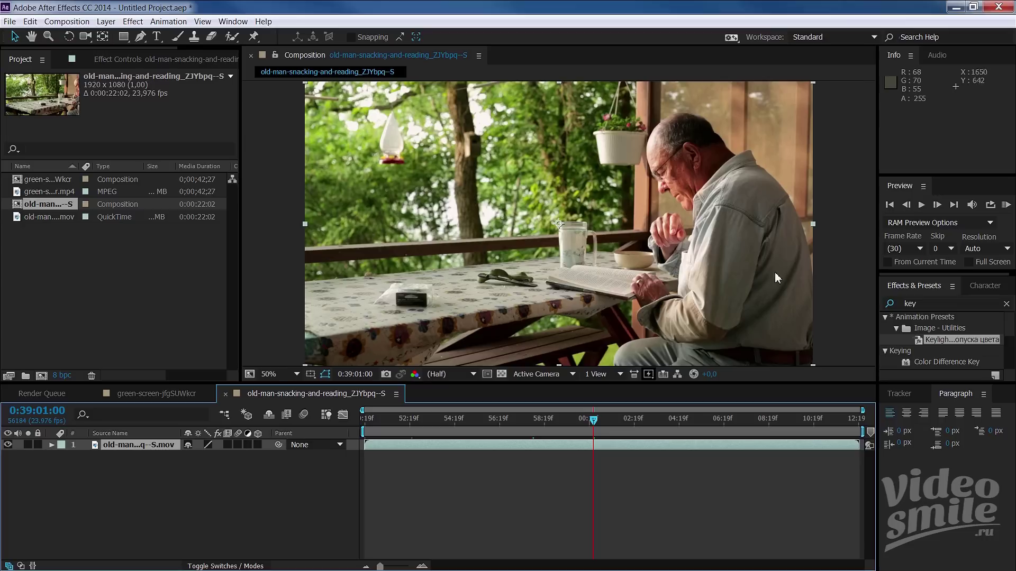
- Find Curves in Effects & Presets, apply it to the old-man clip, and maximize the effect panel
click(923, 306)
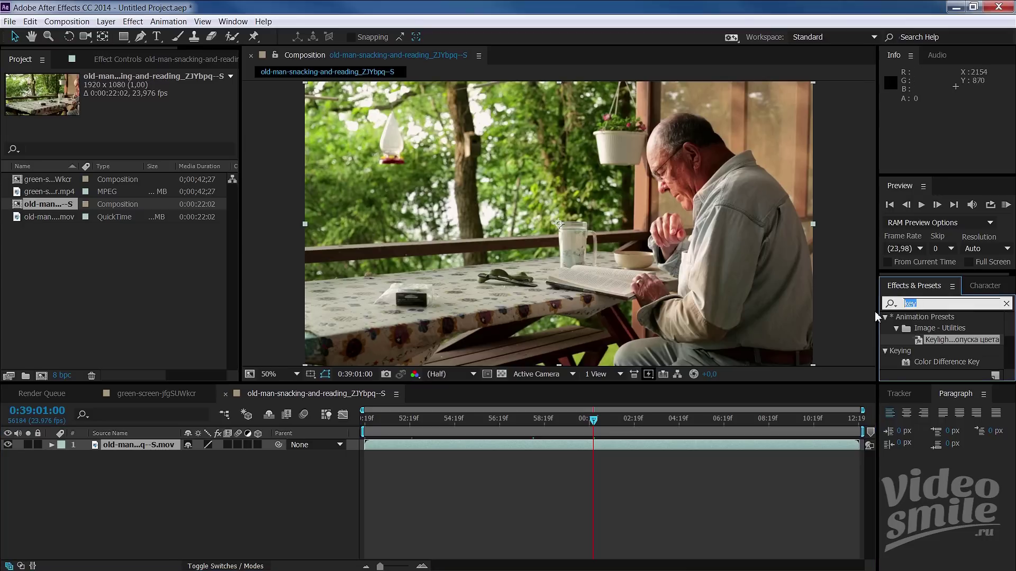
text(Cu)
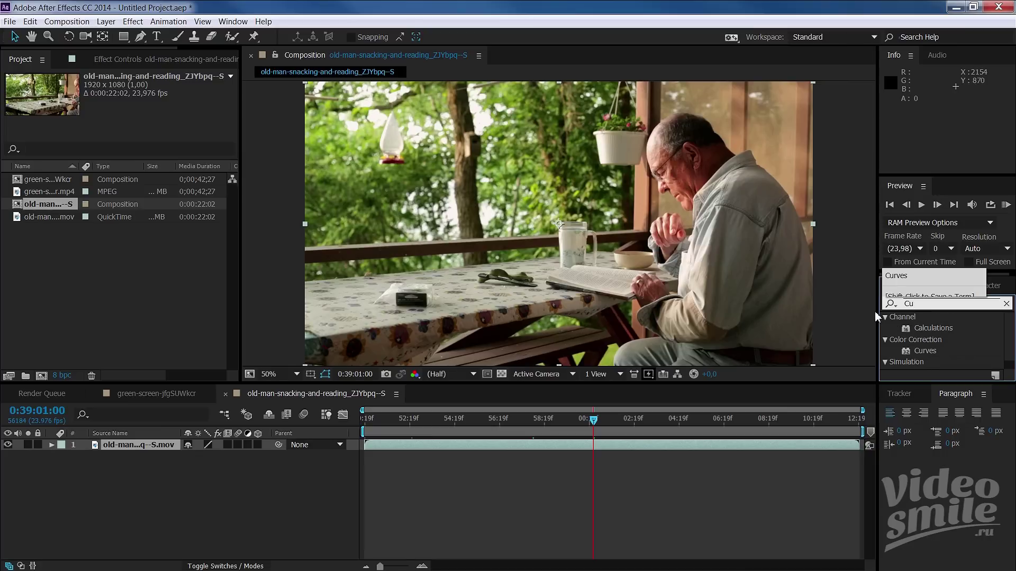
text(rves)
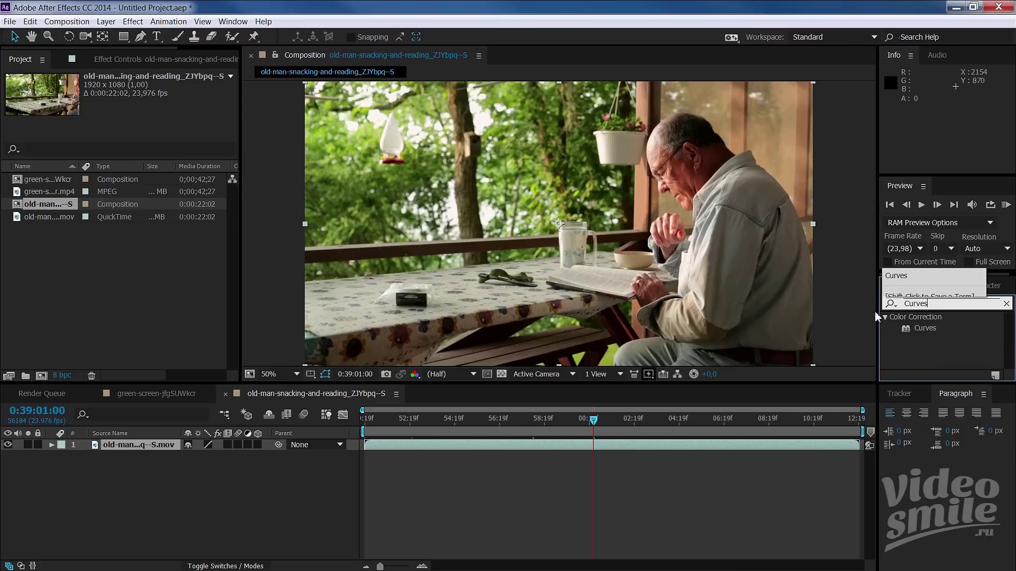
drag(930, 329, 651, 275)
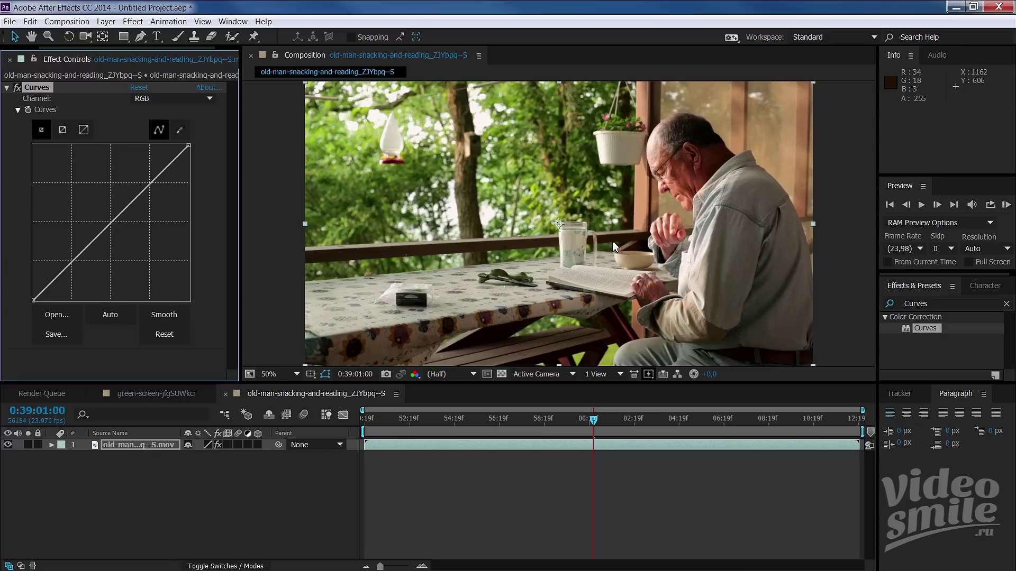
click(106, 476)
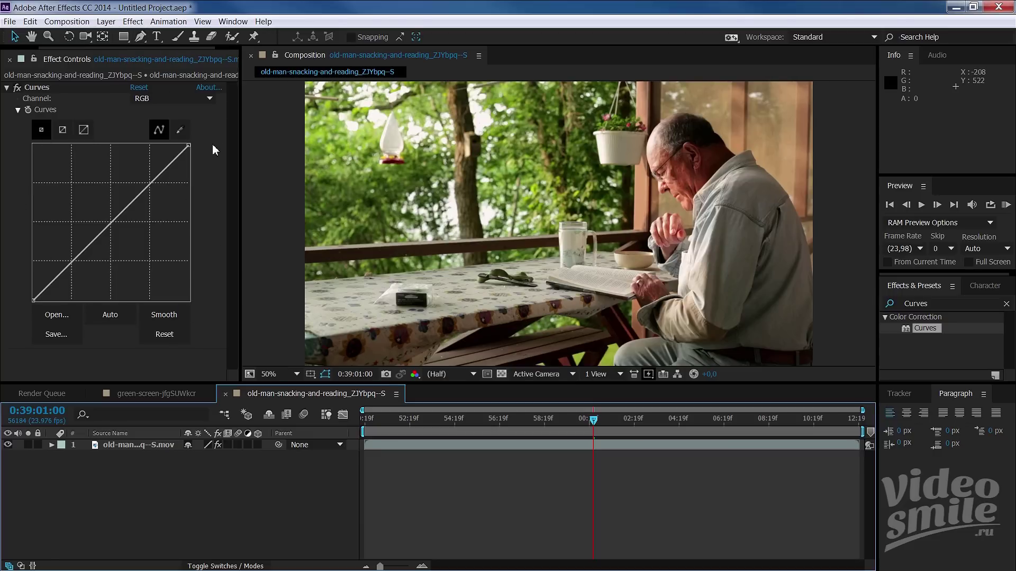
key(grave)
click(62, 128)
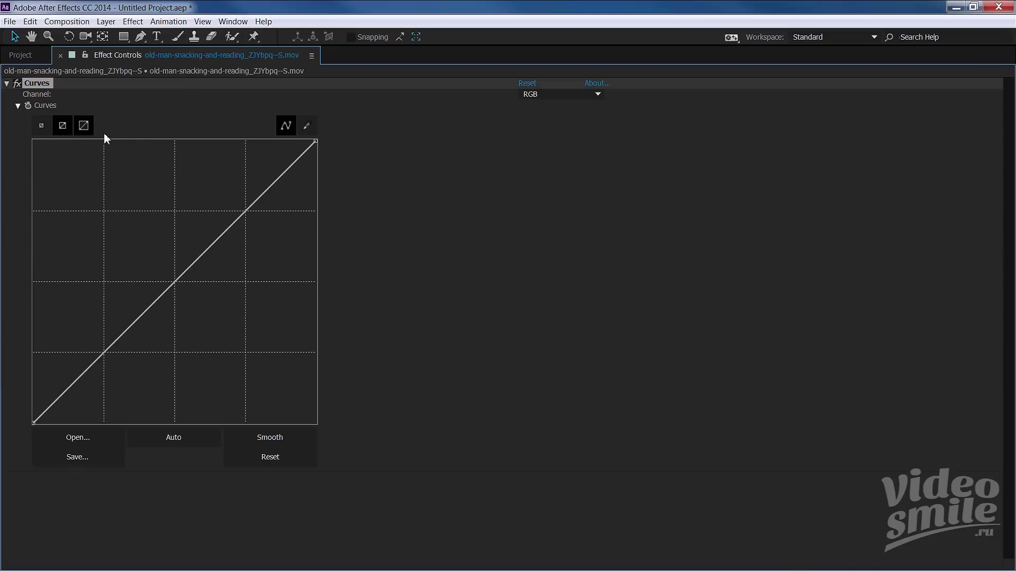
click(86, 127)
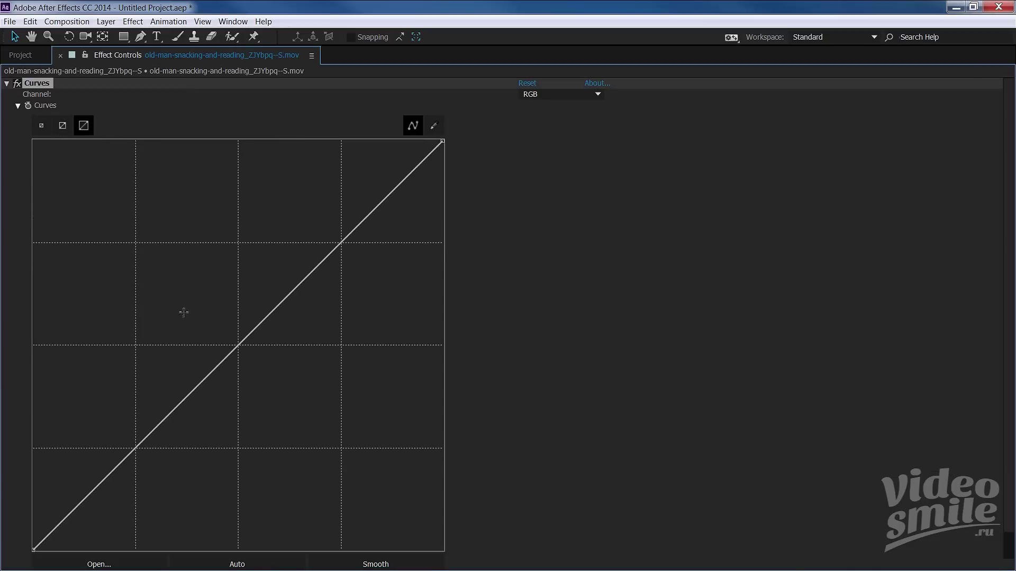
click(41, 125)
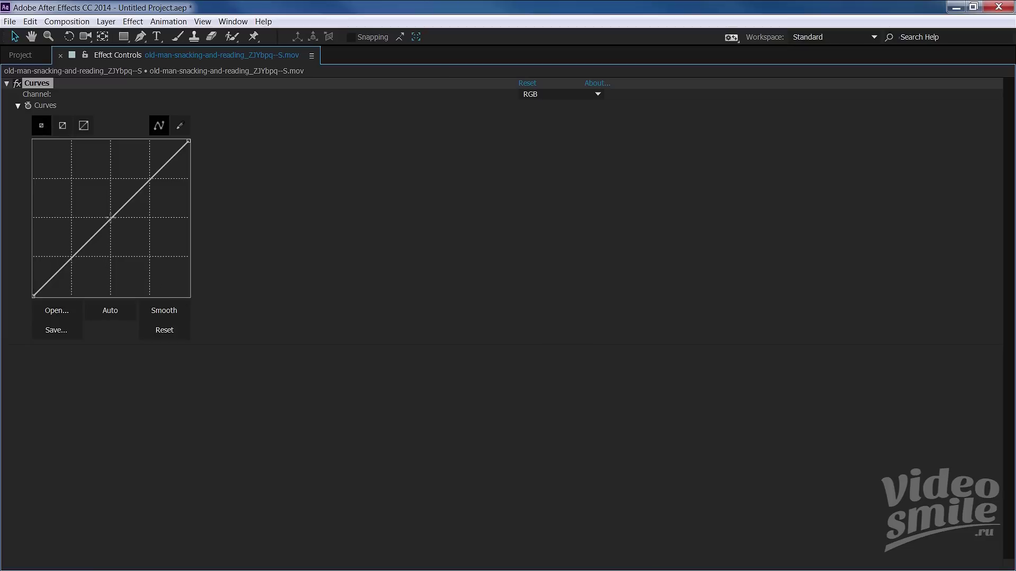
drag(110, 220, 114, 216)
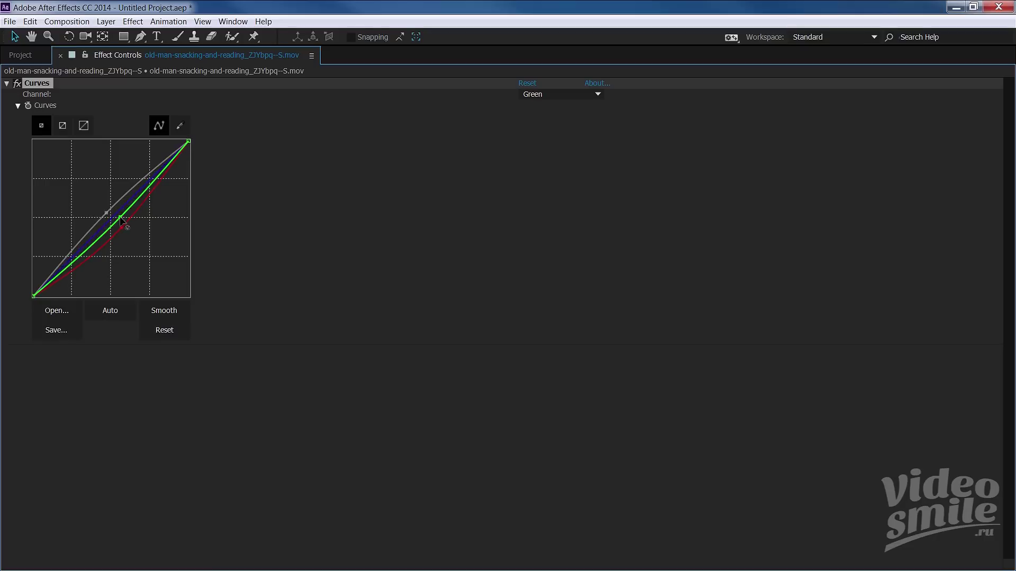
drag(115, 216, 131, 171)
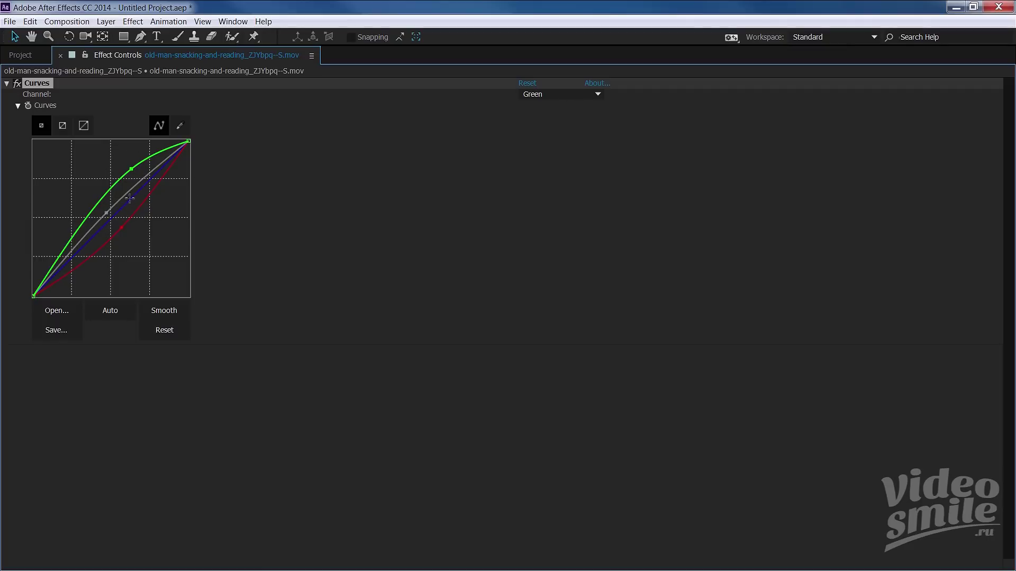
drag(130, 199, 131, 209)
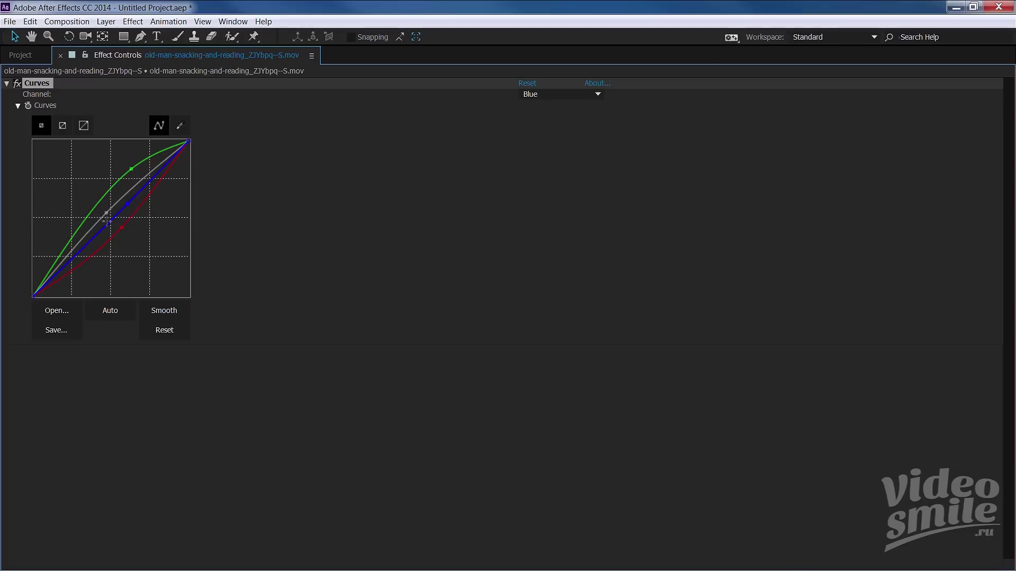
click(59, 215)
click(145, 336)
click(159, 329)
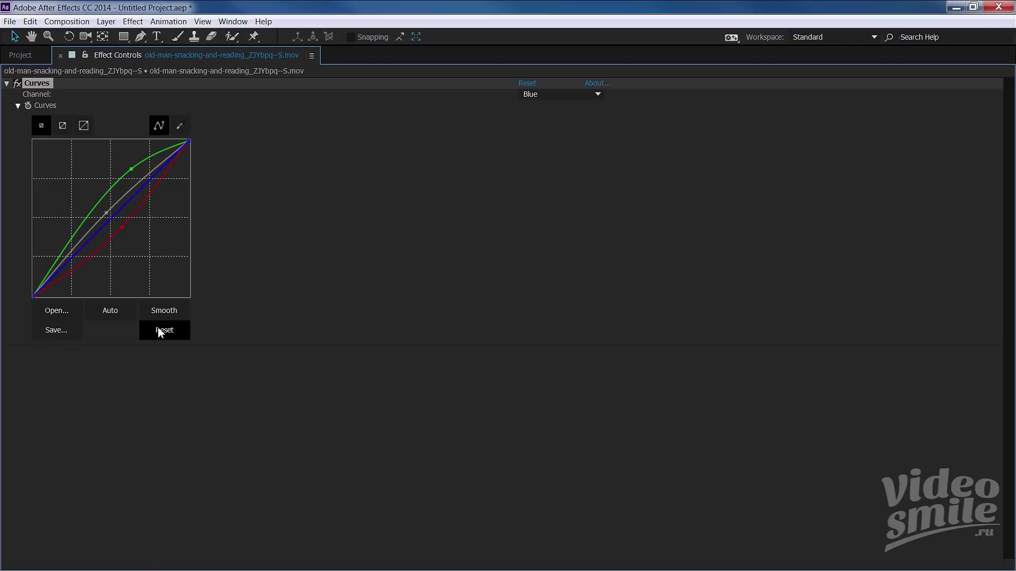
right_click(52, 113)
click(64, 191)
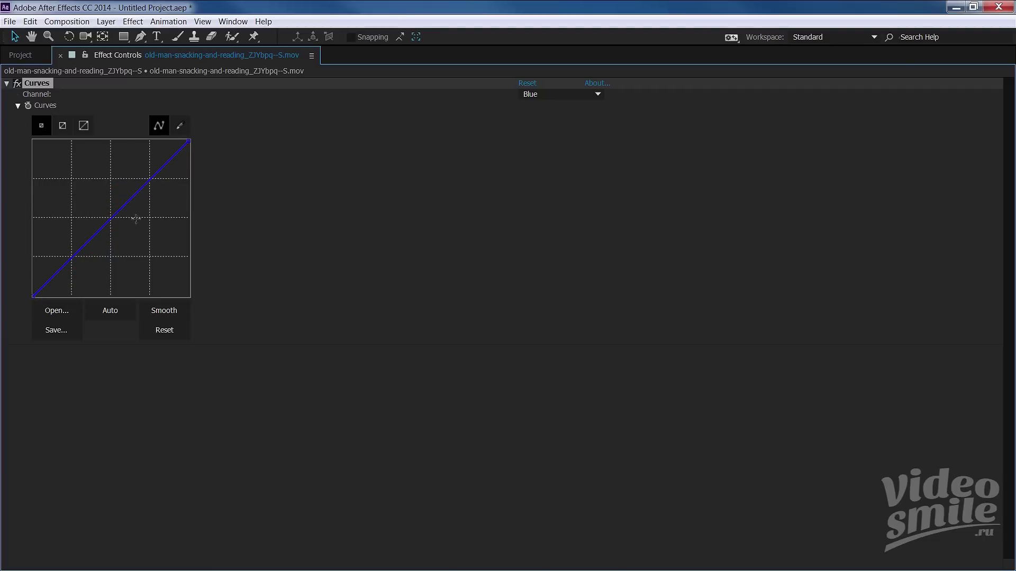
click(542, 95)
click(545, 101)
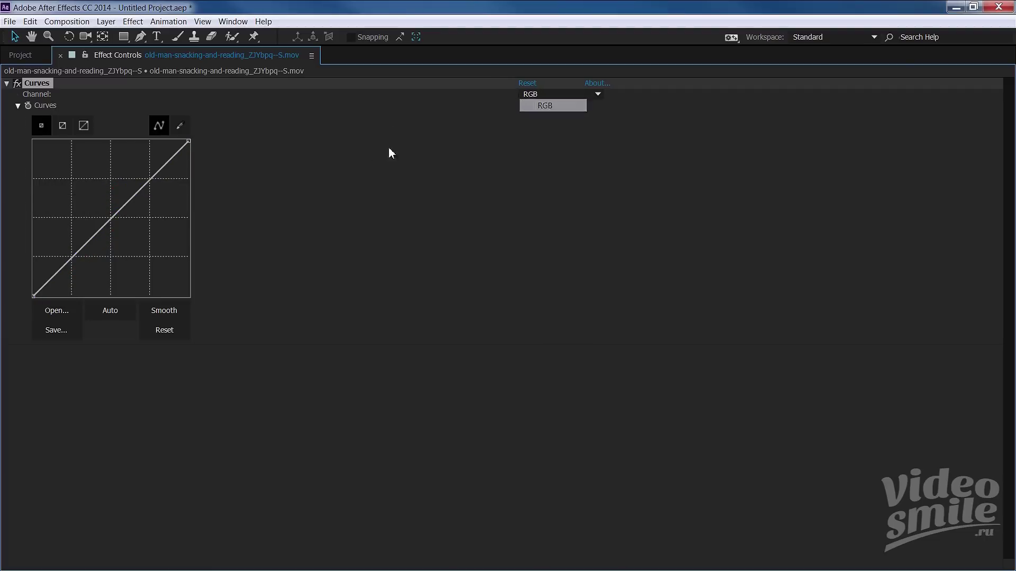
- Restore the workspace and draw a closed Pen-tool mask around the old man's head
key(grave)
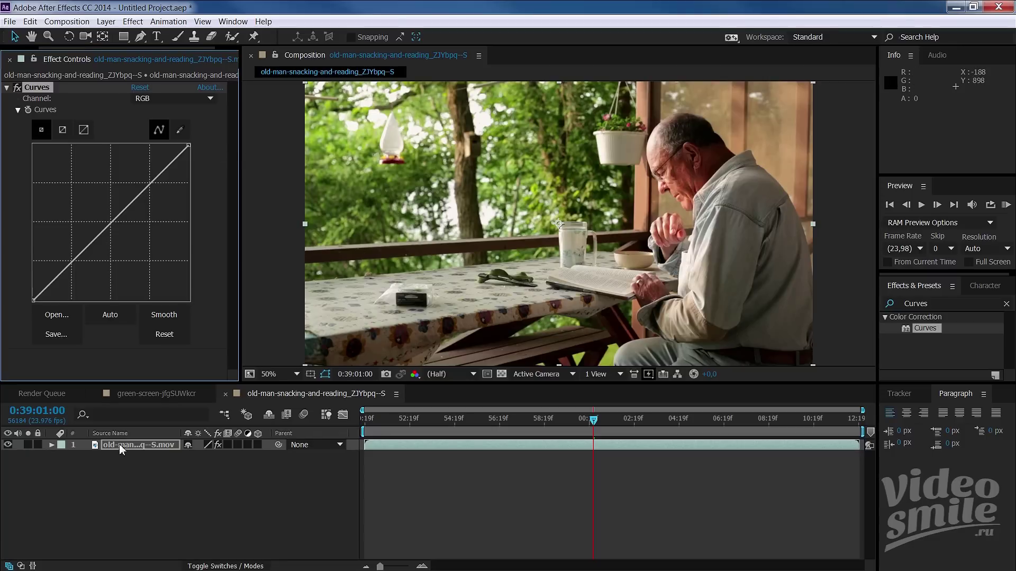
click(142, 36)
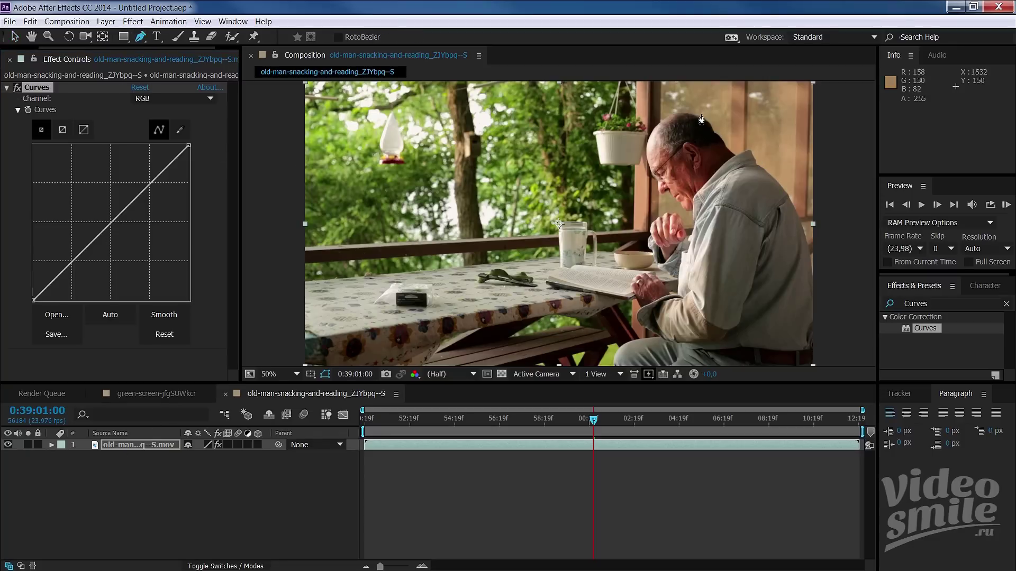
click(653, 119)
drag(647, 134, 642, 135)
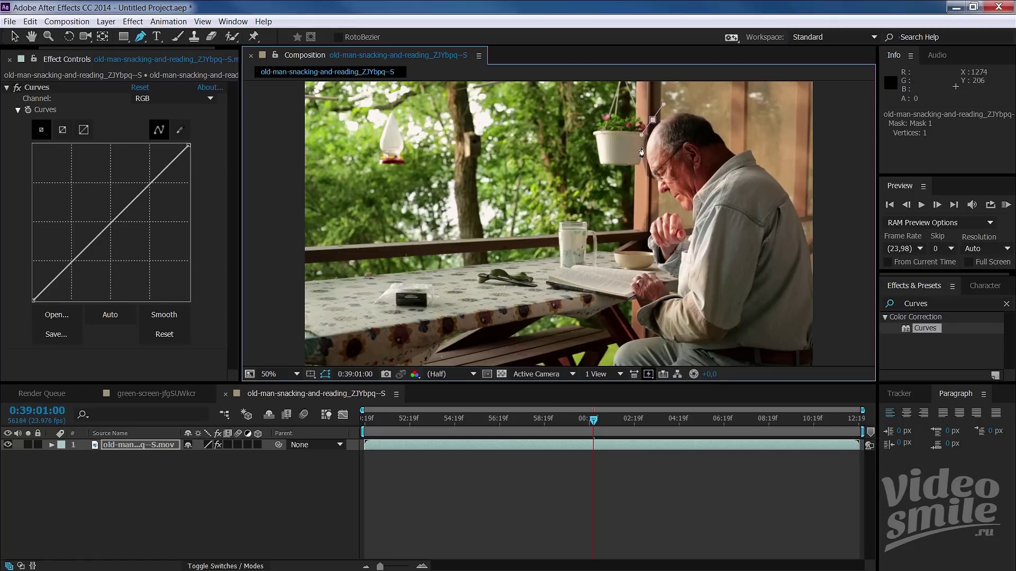
click(654, 195)
mouse_move(664, 204)
mouse_down()
mouse_move(680, 219)
mouse_move(736, 157)
mouse_move(723, 123)
mouse_move(682, 99)
mouse_up()
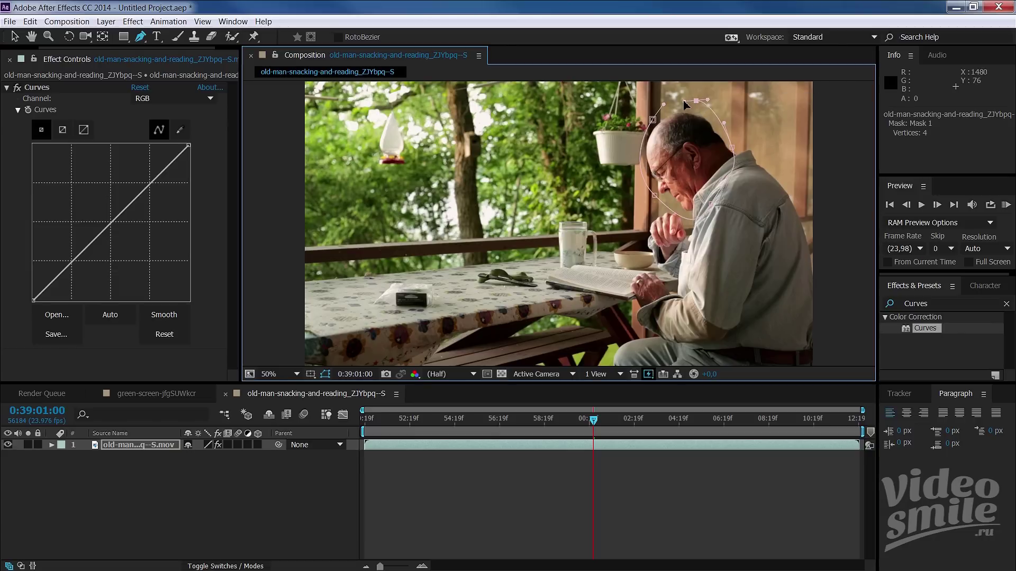
click(652, 120)
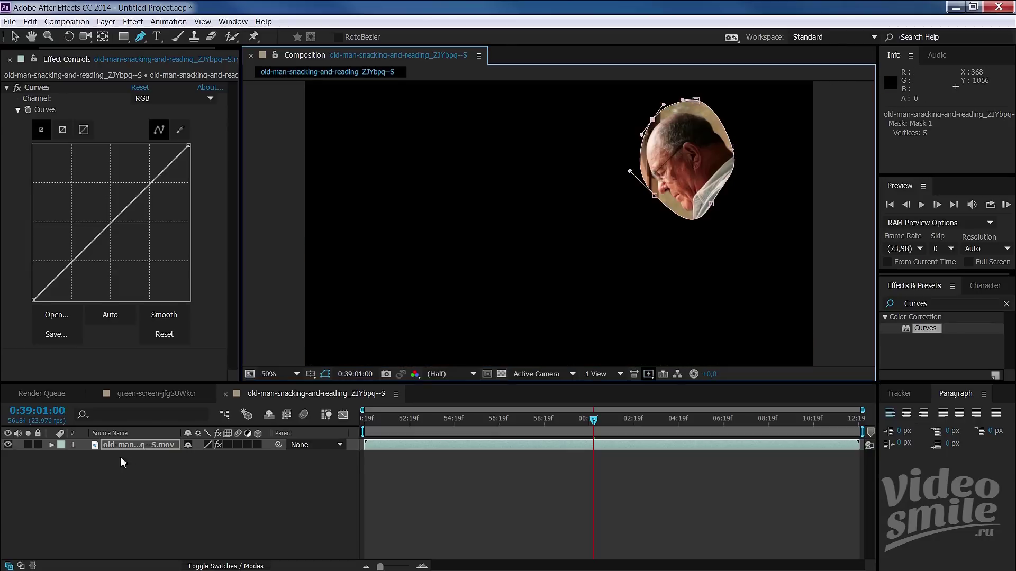
- Track Mask 1 backward through the clip and scrub to confirm it follows the head
click(51, 445)
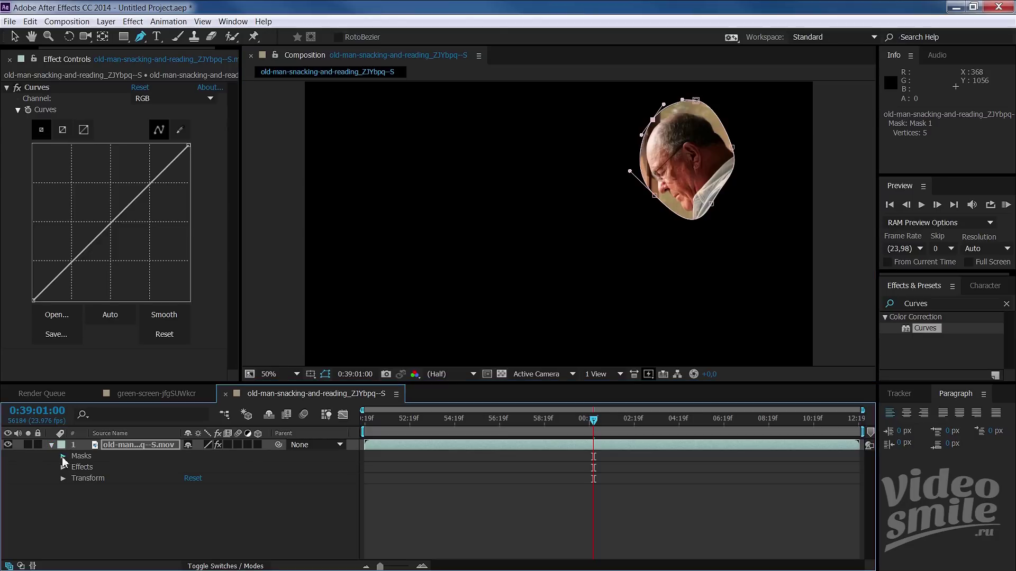
click(110, 468)
right_click(111, 471)
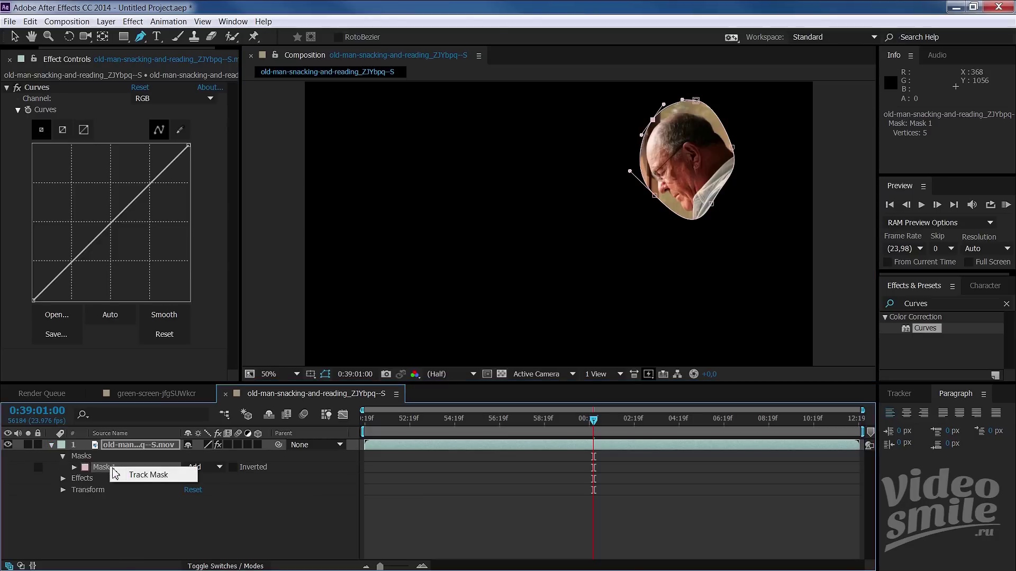
click(144, 475)
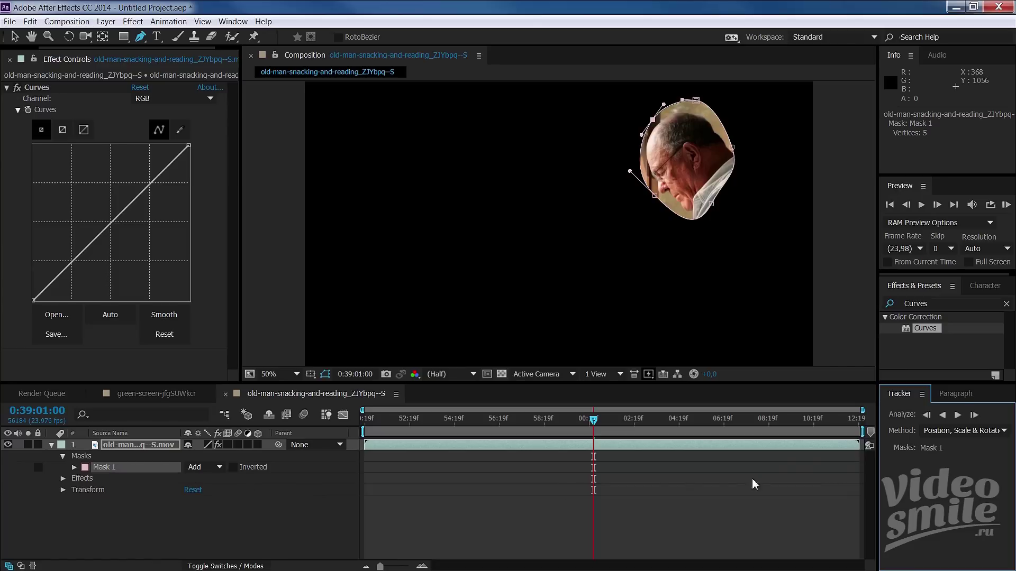
click(944, 418)
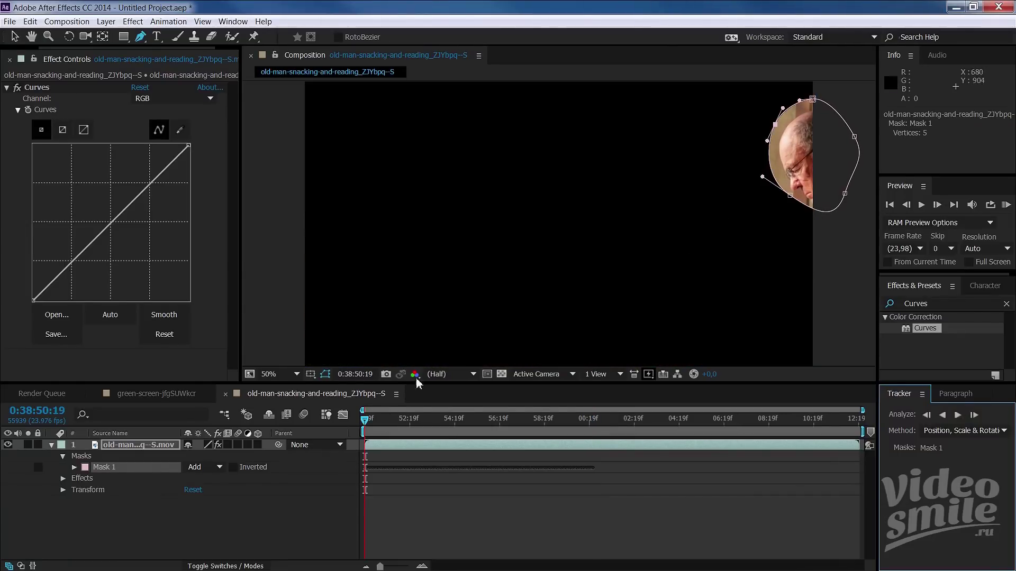
drag(366, 420, 574, 440)
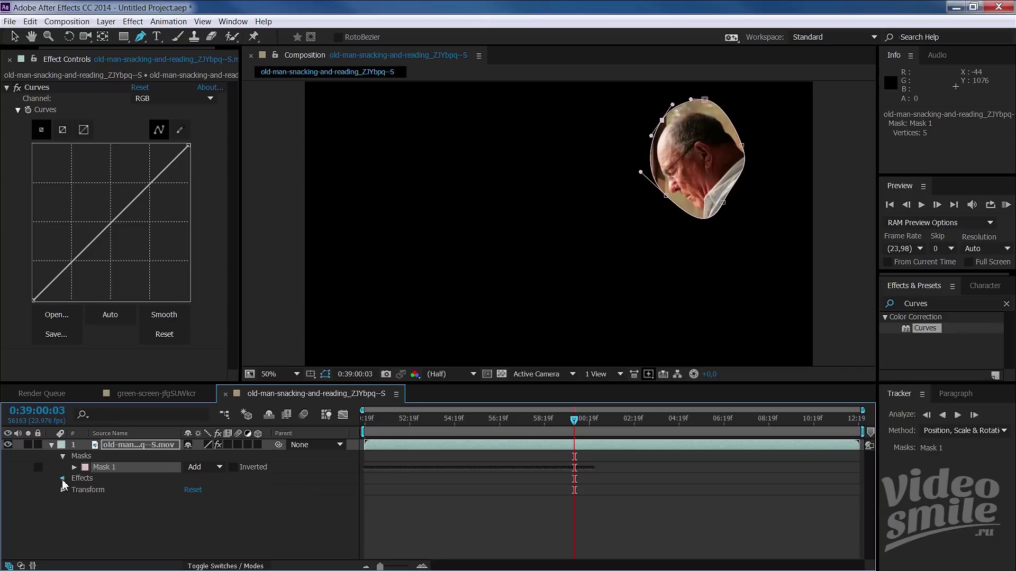
- Under Curves Compositing Options, add Mask Reference 1 and set it to Mask 1
click(62, 478)
click(75, 492)
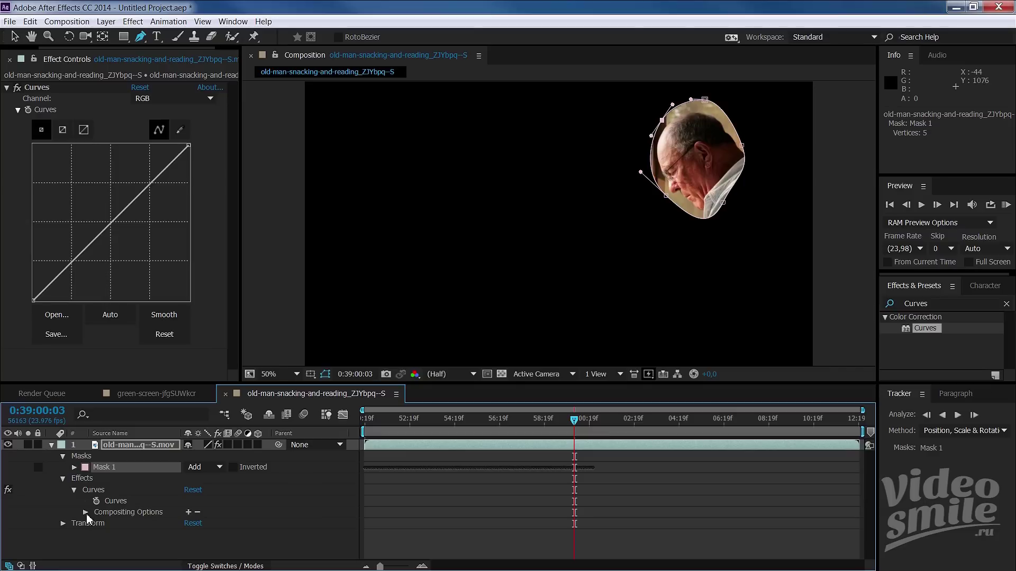
click(189, 512)
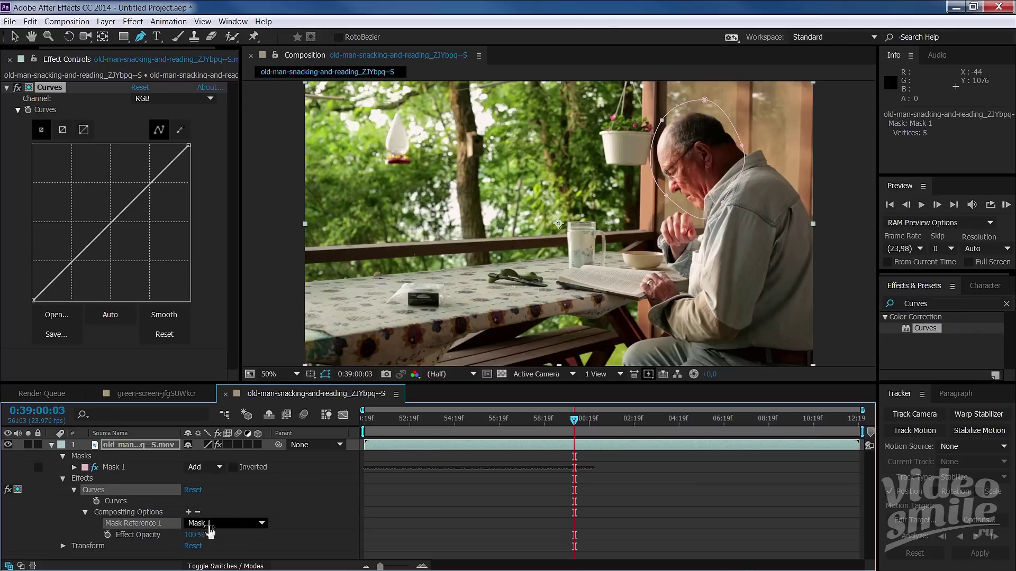
click(263, 524)
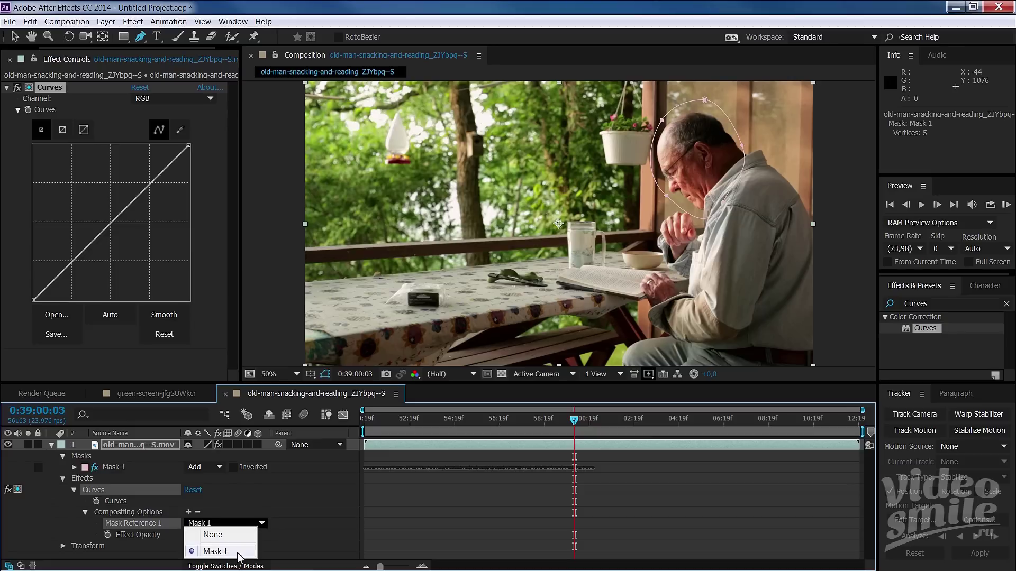
click(264, 528)
click(265, 528)
click(265, 531)
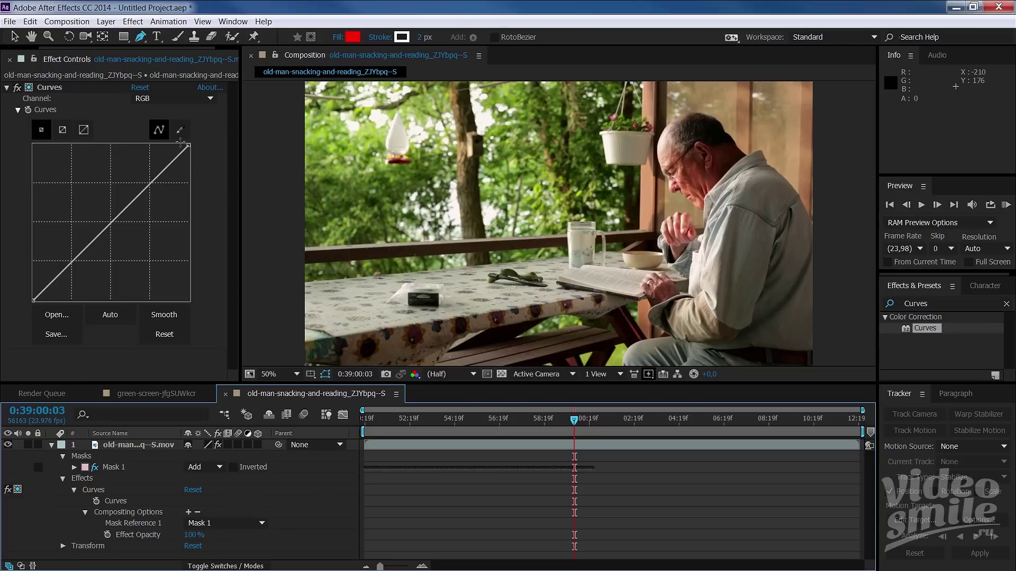
- Switch Curves to the Blue channel and raise the blue curve slightly
click(211, 101)
click(178, 147)
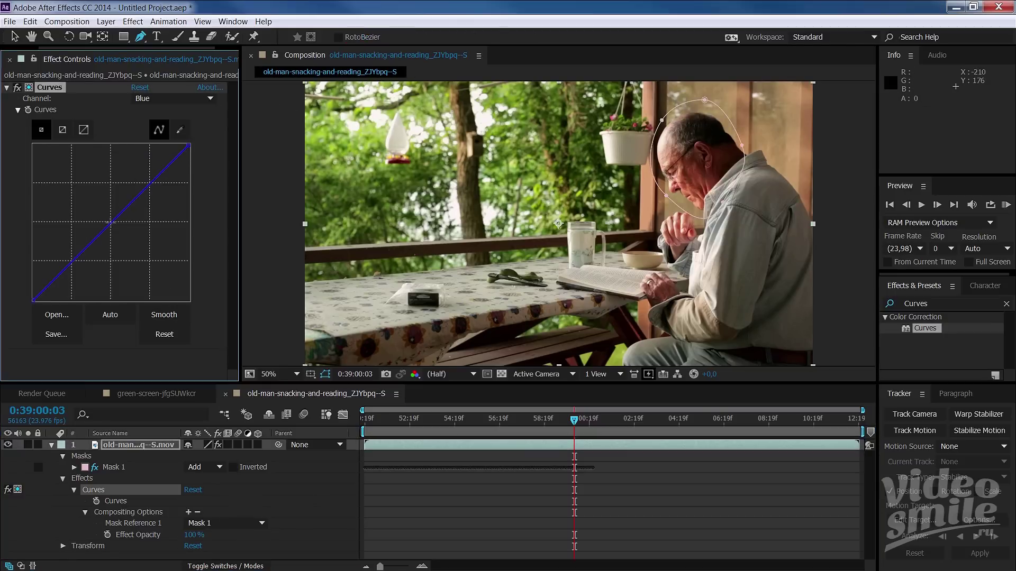
drag(147, 182, 149, 184)
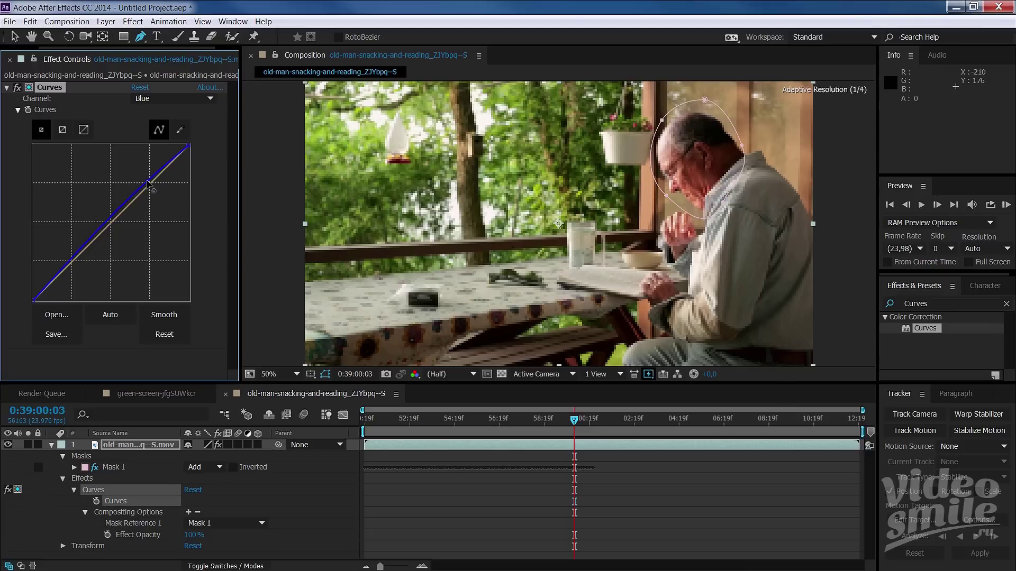
click(71, 262)
- Nudge the Green channel curve up slightly, then expand and select Mask 1
click(212, 99)
click(173, 137)
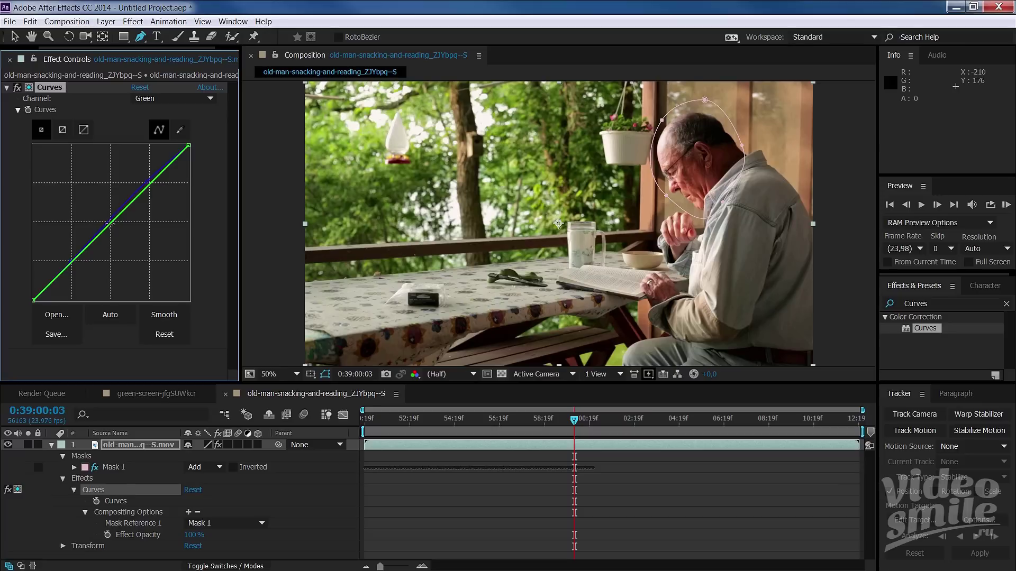
drag(110, 222, 112, 226)
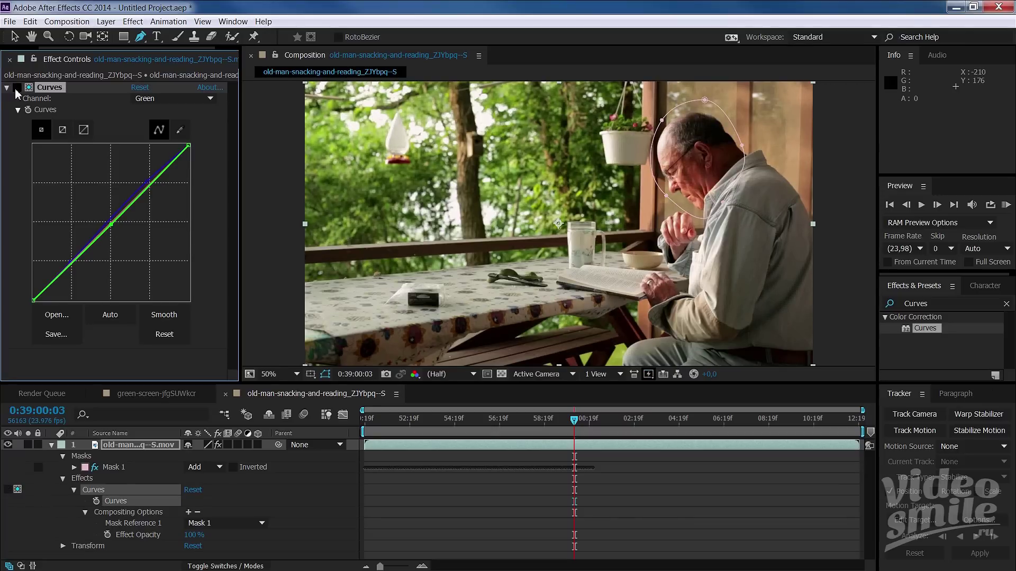
click(113, 468)
click(74, 467)
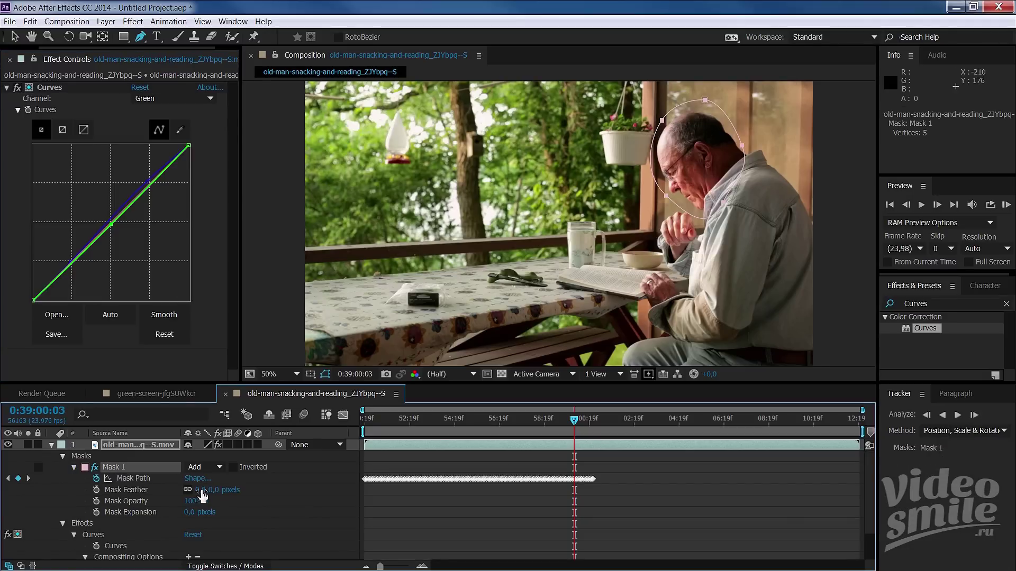
- Set Mask 1's Mask Feather to 25 pixels
click(203, 490)
key(Return)
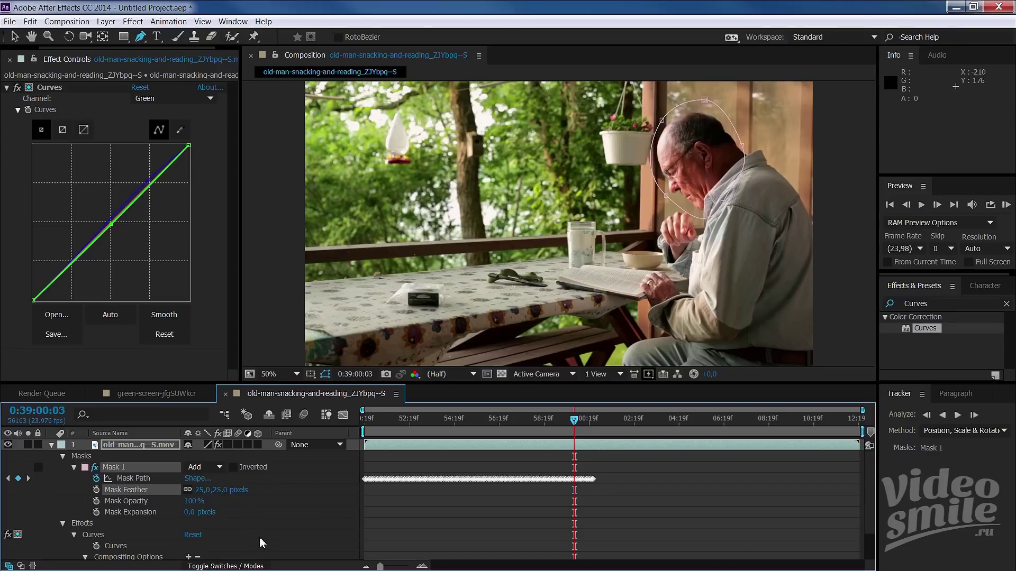
scroll(332, 493, down, 3)
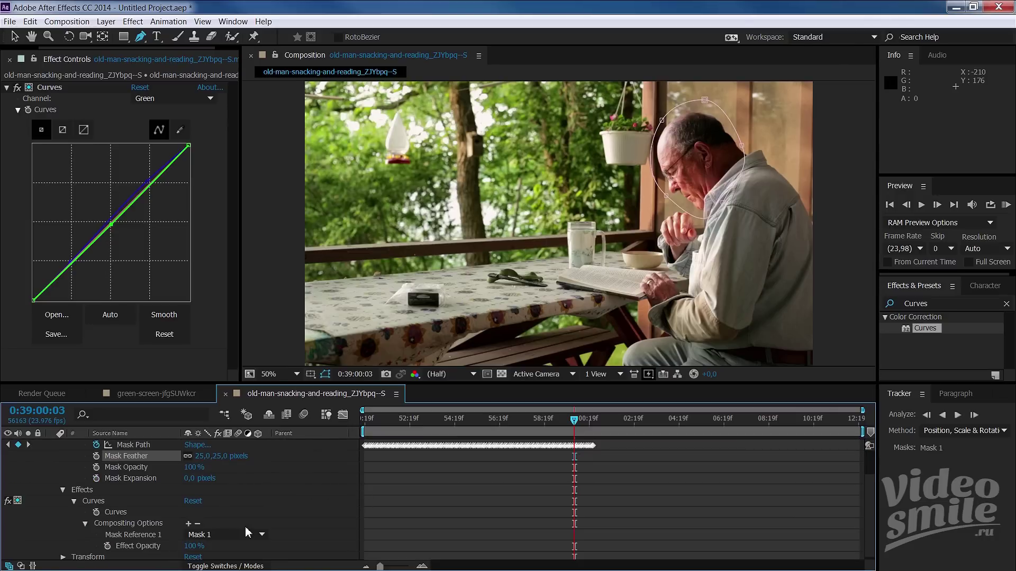
scroll(247, 532, down, 1)
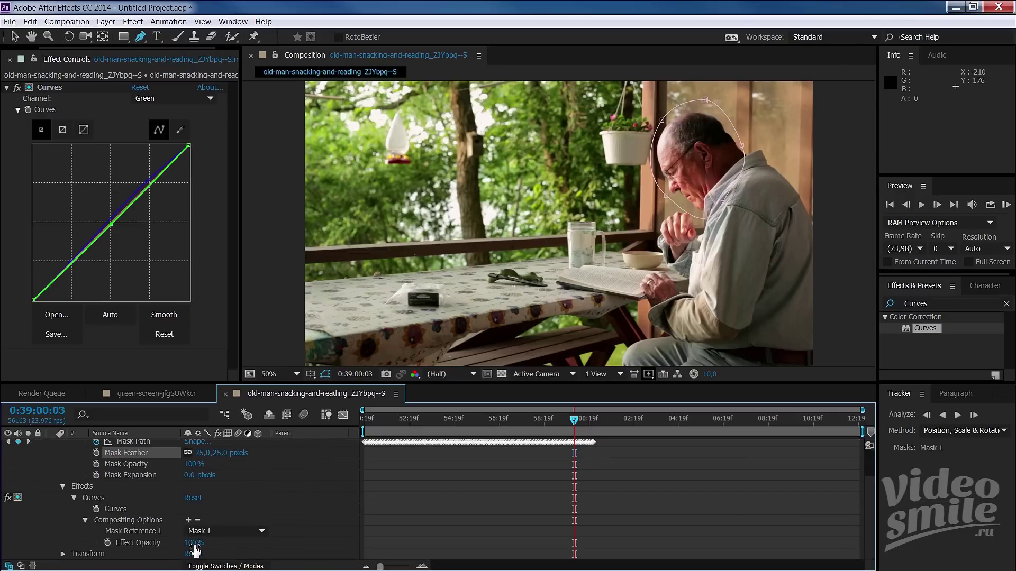
- Drop the Curves effect opacity to 79%, reset it to 100%, and deselect the layer
drag(193, 543, 172, 540)
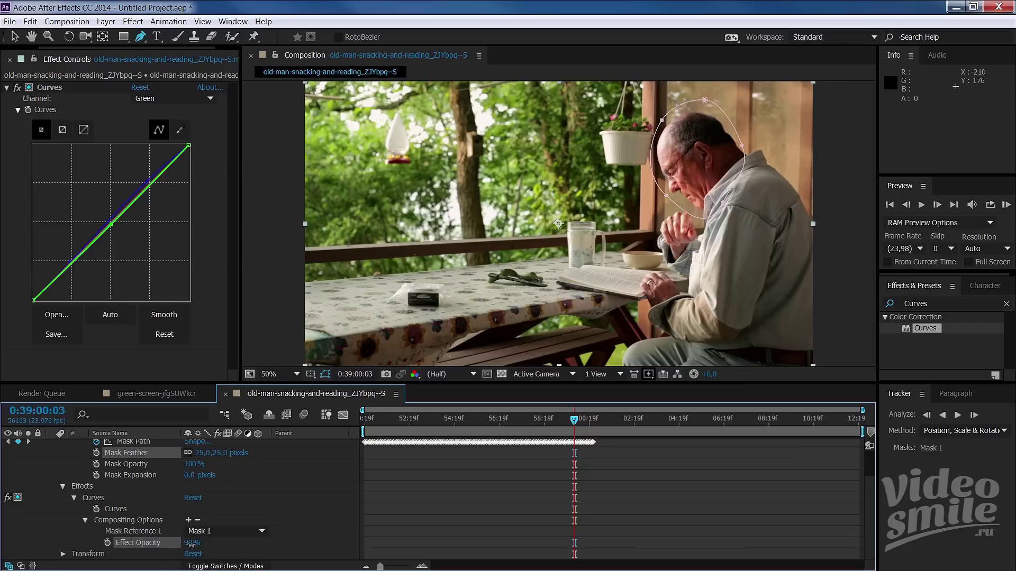
right_click(190, 545)
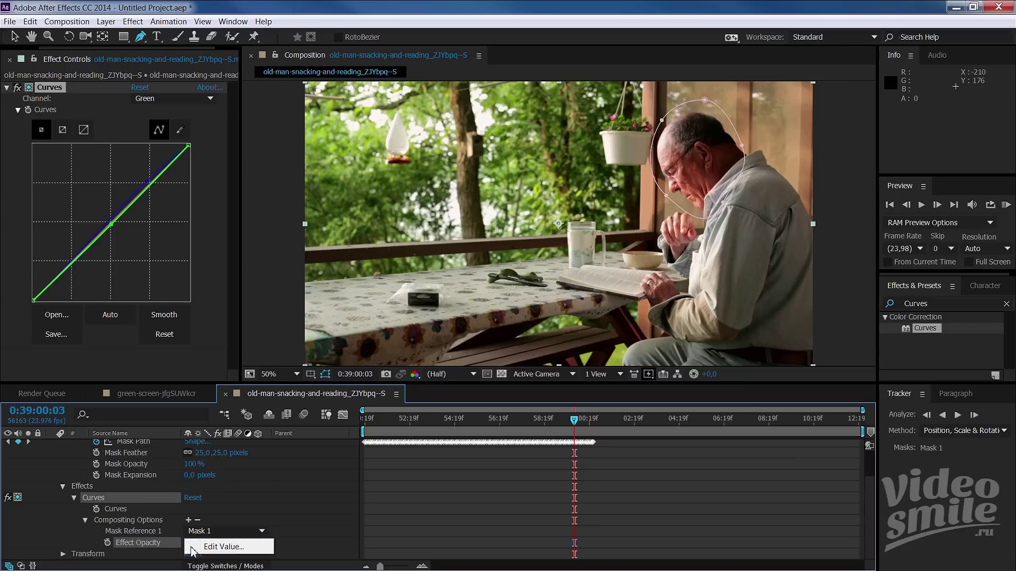
click(209, 539)
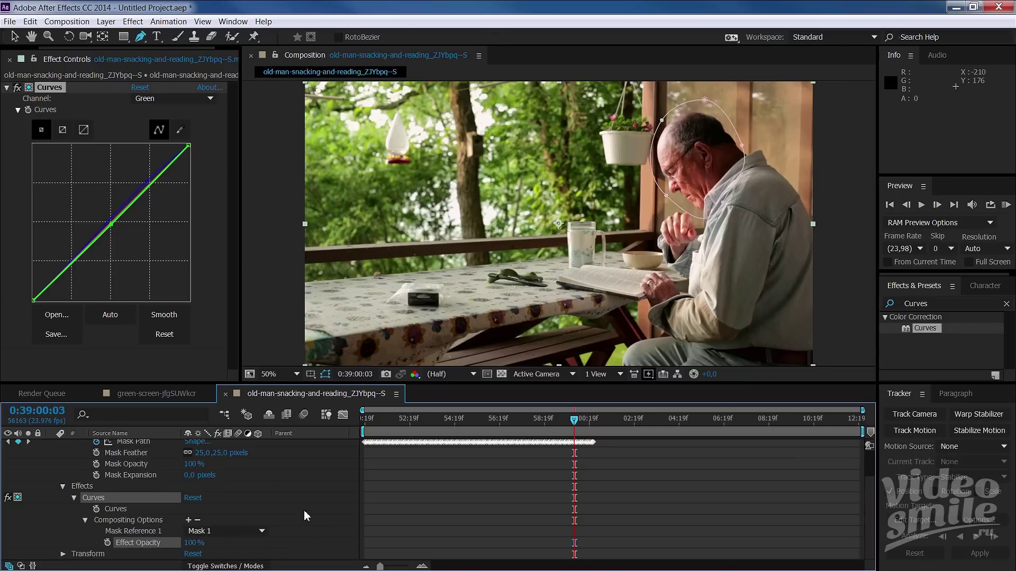
click(317, 509)
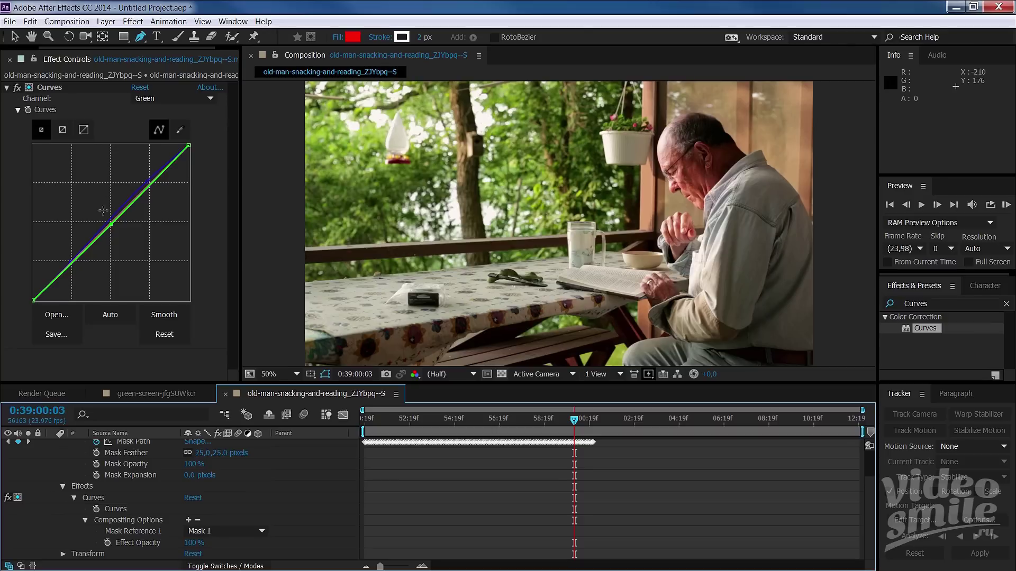
- Collapse the footage layer's mask and effect properties
scroll(161, 476, up, 3)
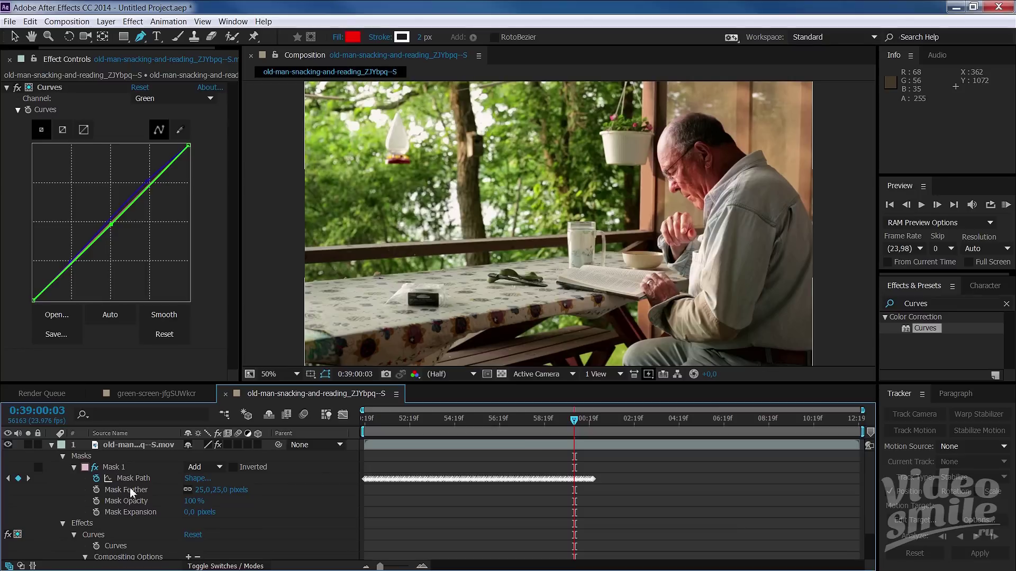
scroll(137, 481, down, 3)
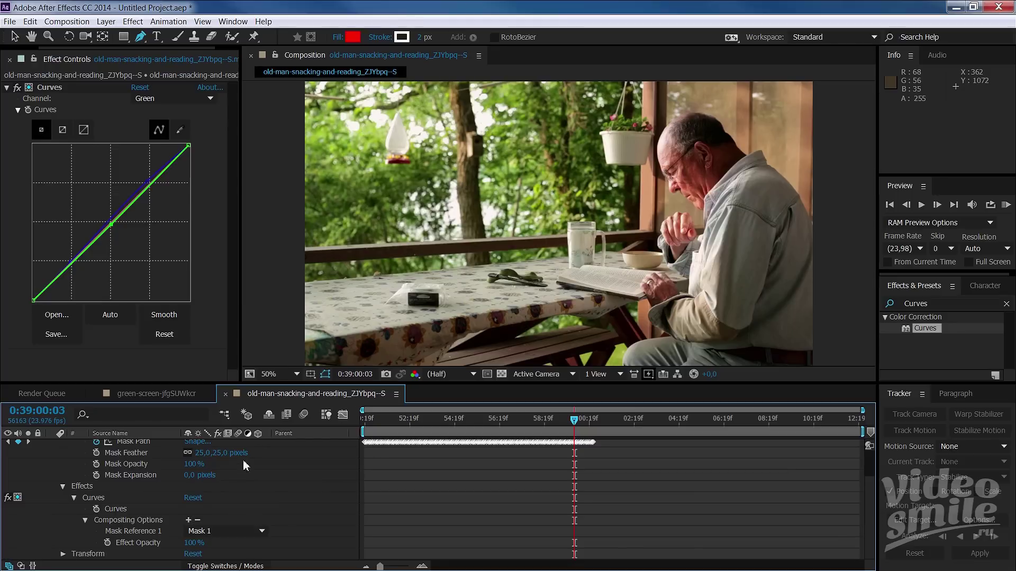
scroll(167, 496, up, 2)
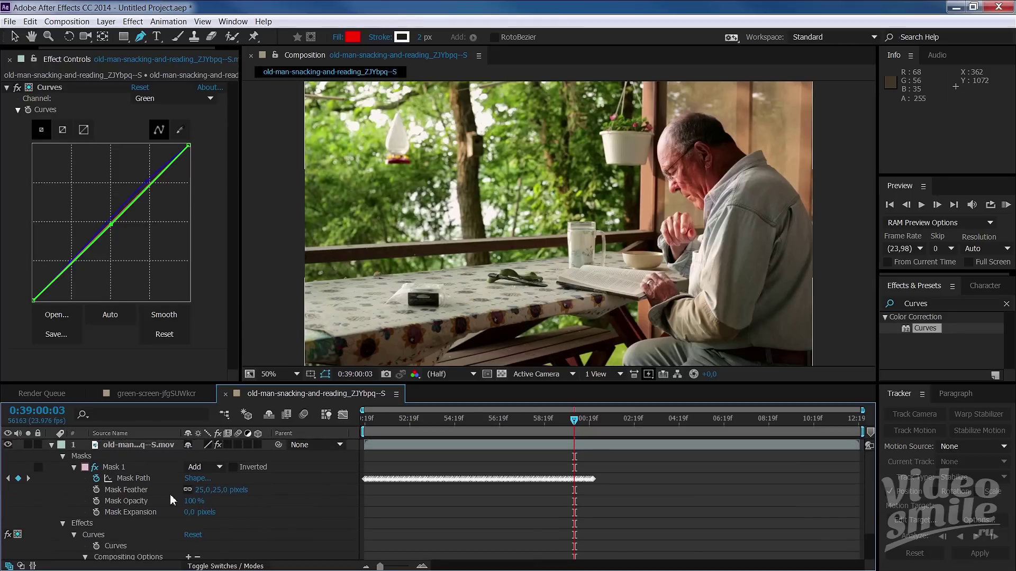
click(58, 446)
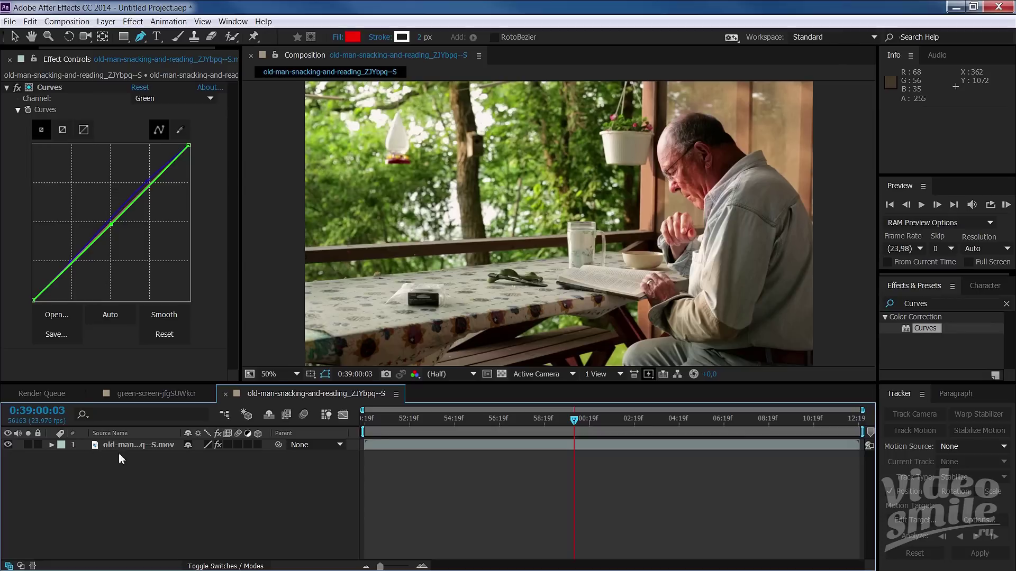
- In Composition Settings, lock the aspect ratio and set the width to 1920*2
click(159, 445)
key(ctrl+k)
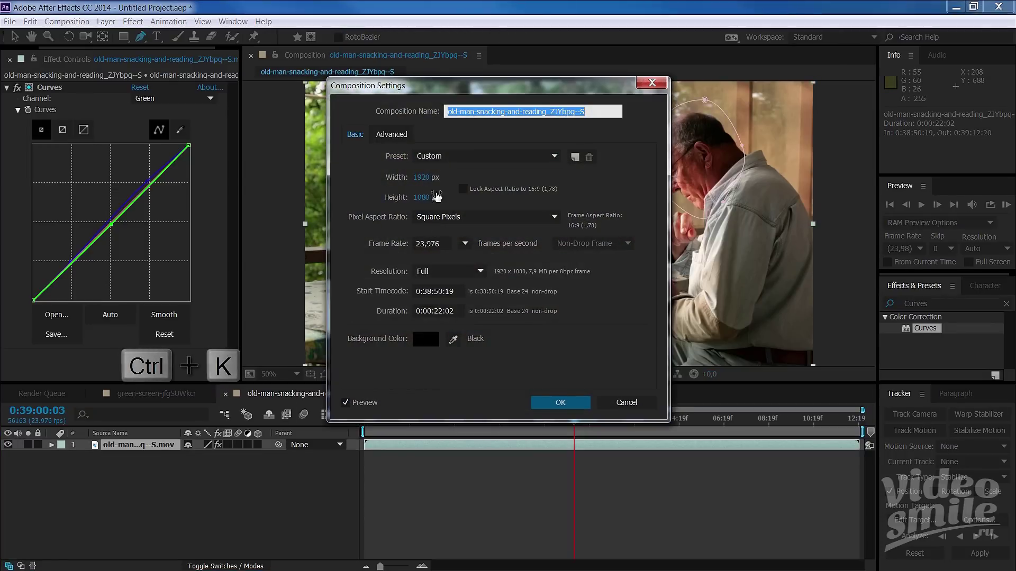
click(463, 189)
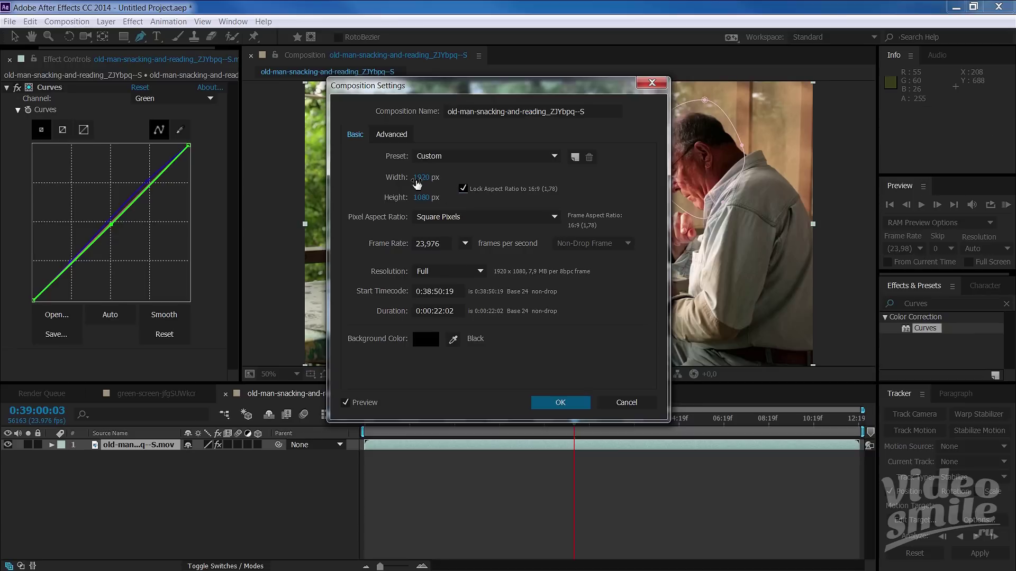
click(422, 178)
click(437, 178)
text(*2)
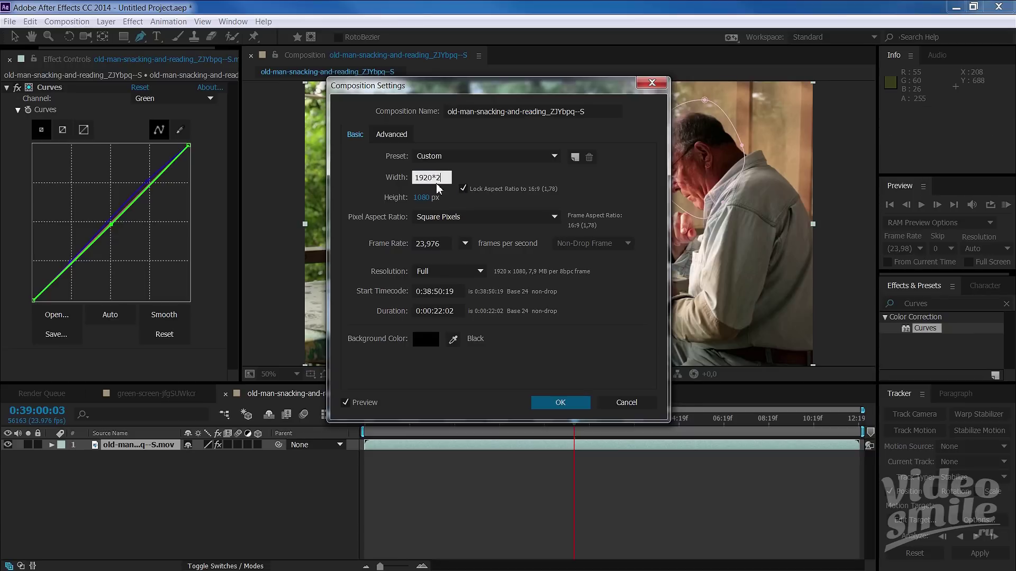
key(Return)
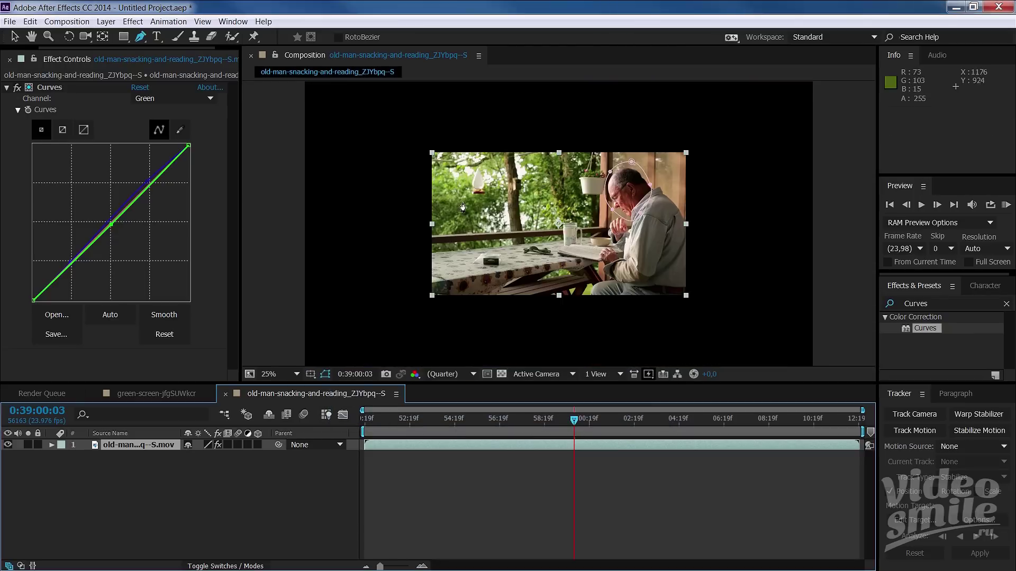
key(comma)
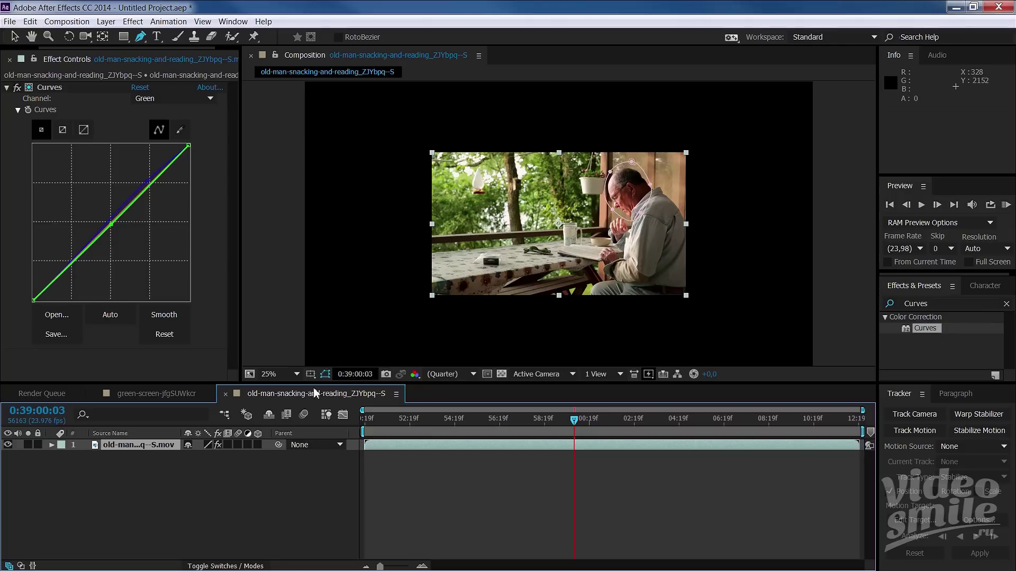
- Scale the footage layer to 200% so it fills the enlarged composition
click(132, 448)
key(s)
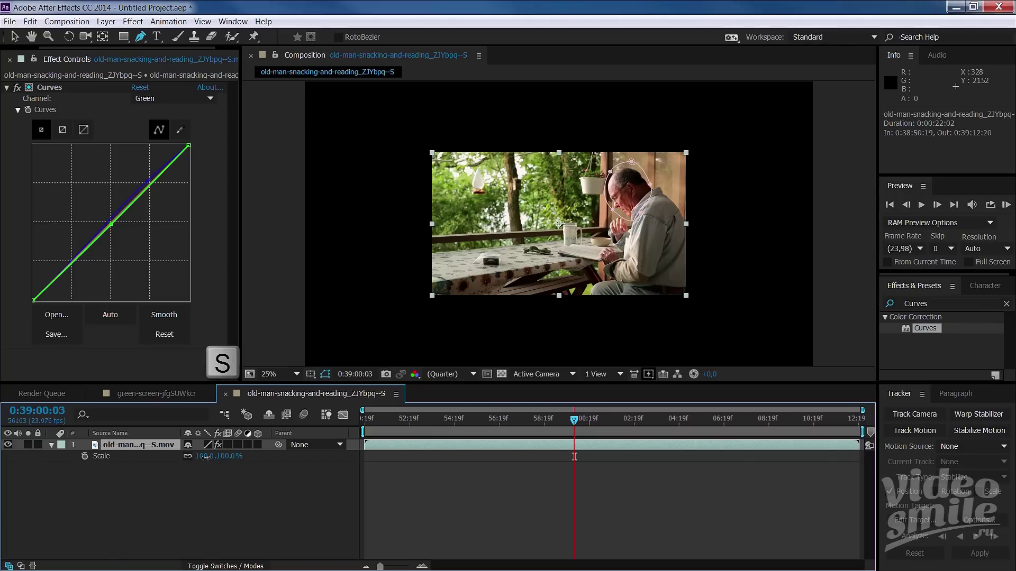
click(205, 456)
text(200)
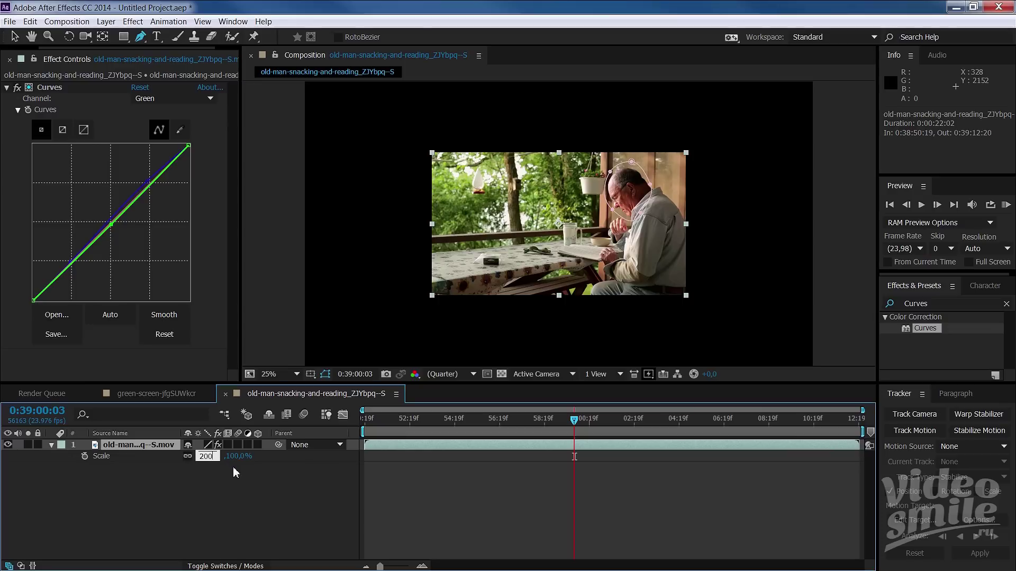
click(237, 479)
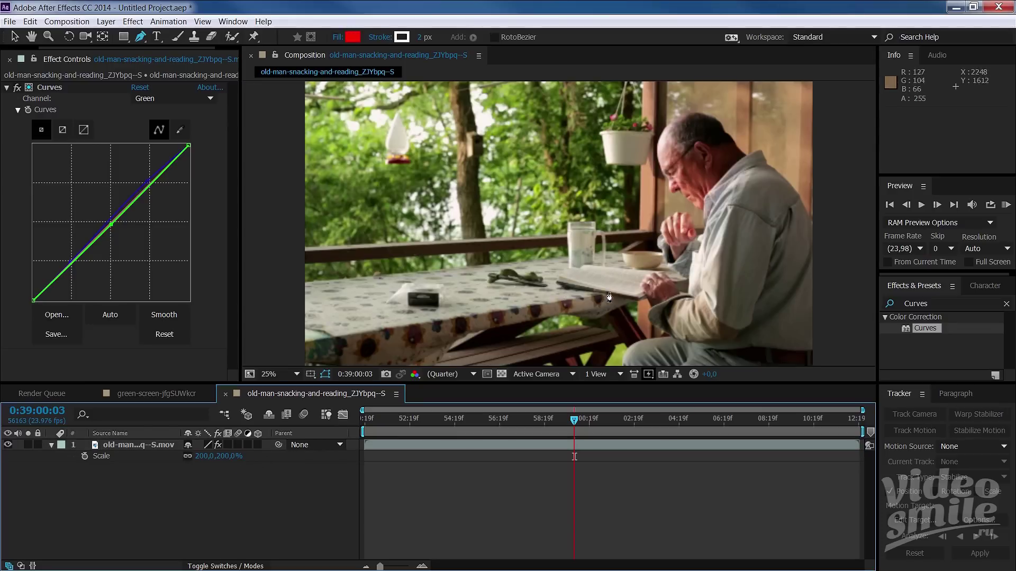
- Toggle layer quality, view at 100%, pan from cup to book, and compare with the snapshot
click(208, 447)
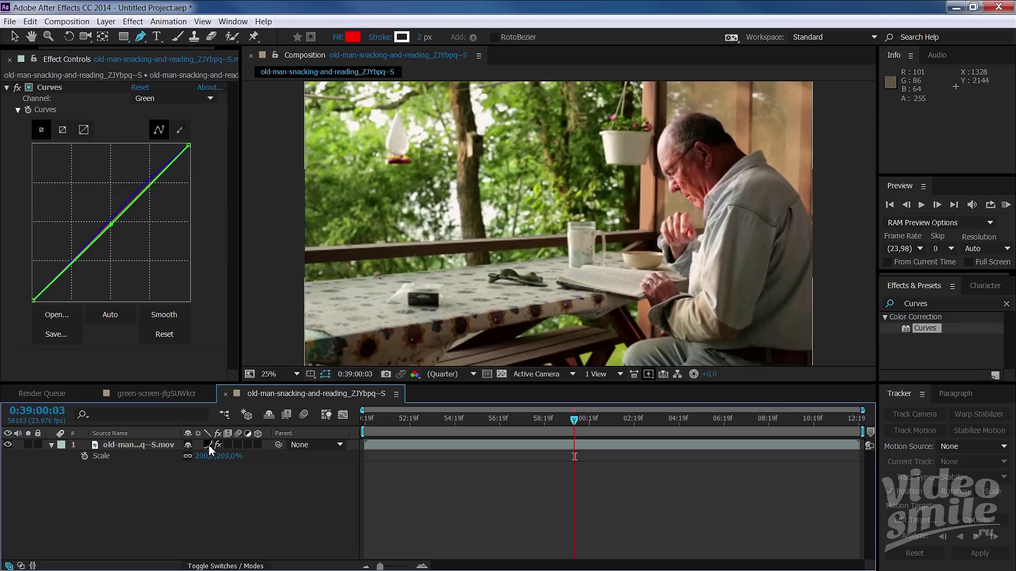
click(295, 375)
click(291, 285)
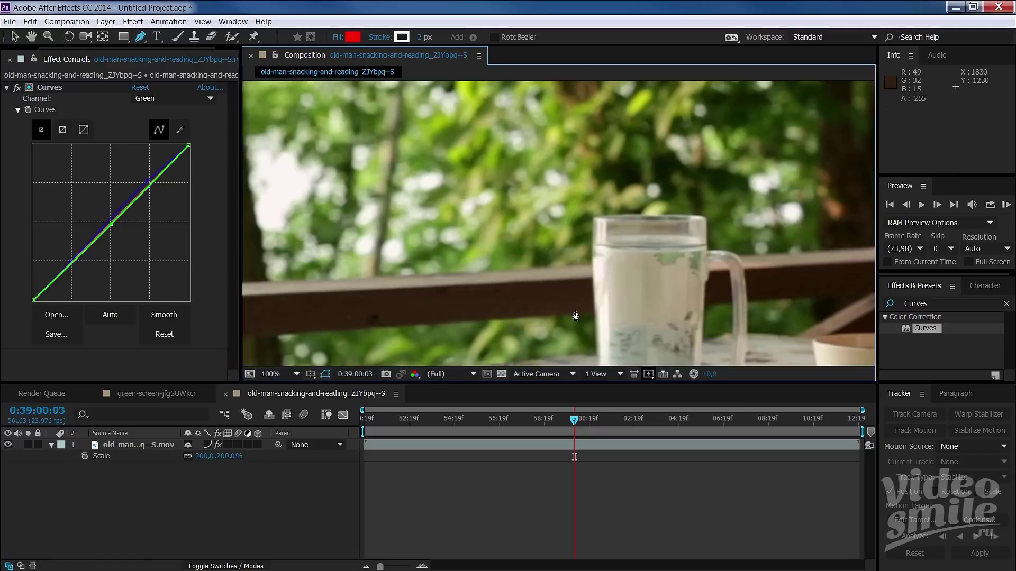
drag(576, 316, 476, 231)
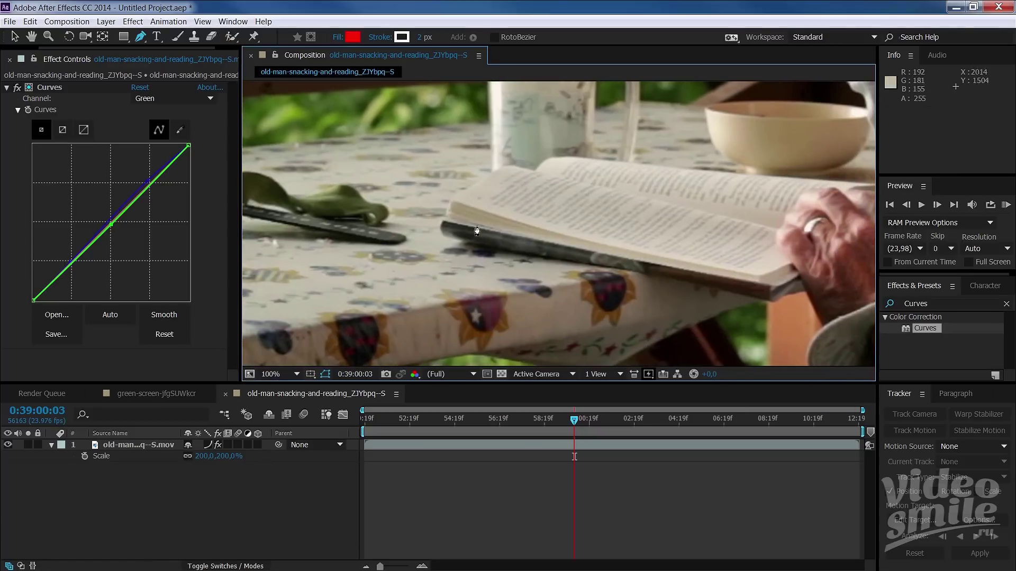
click(208, 445)
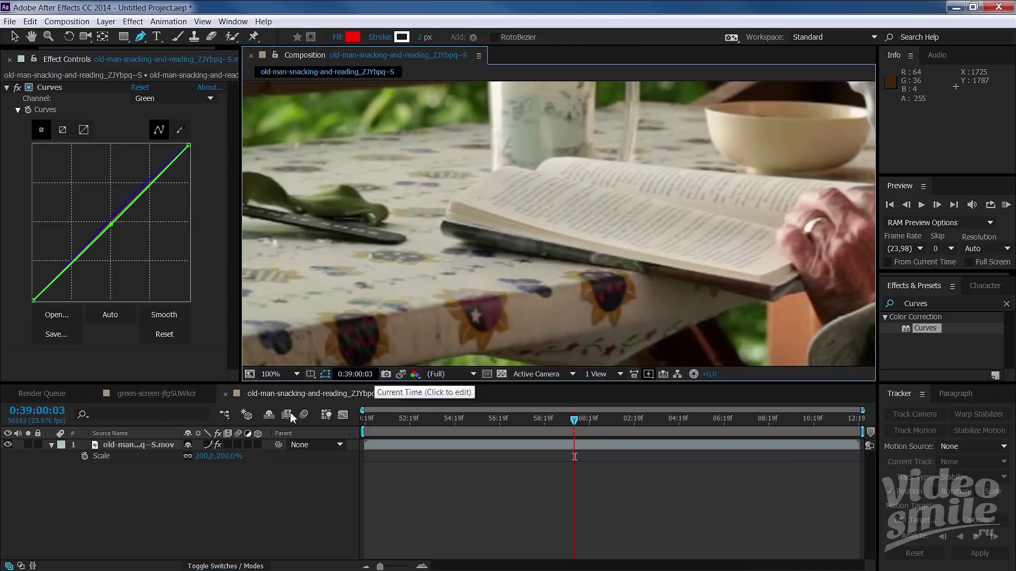
click(210, 447)
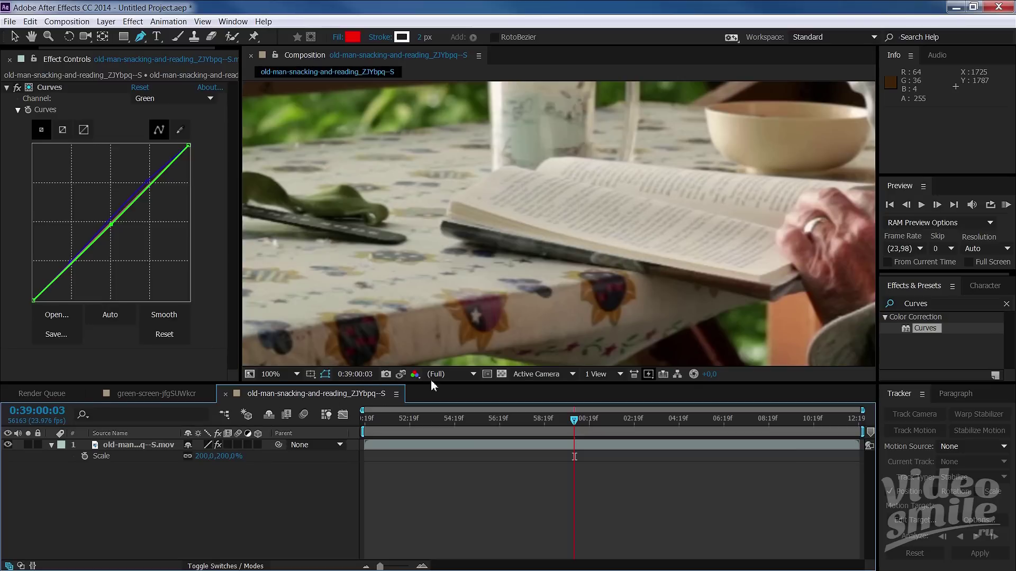
click(401, 376)
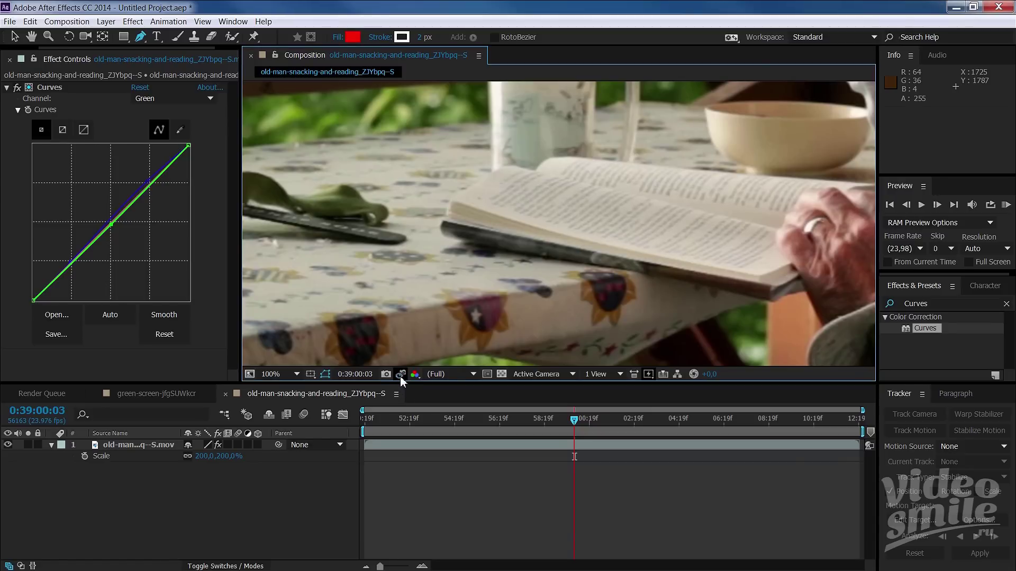
- Set the footage layer's Scale back to 100%
click(203, 456)
text(100)
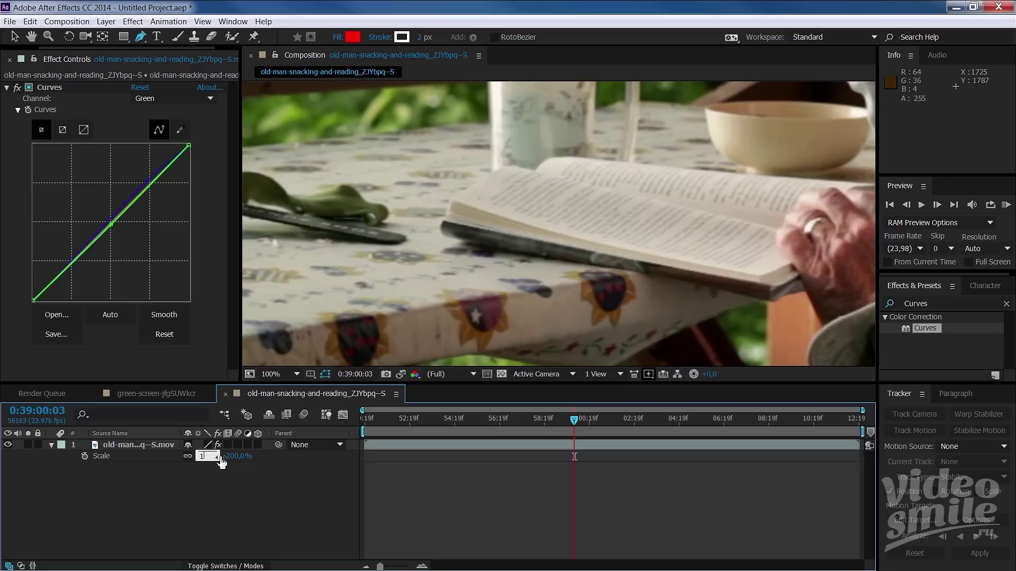
key(Return)
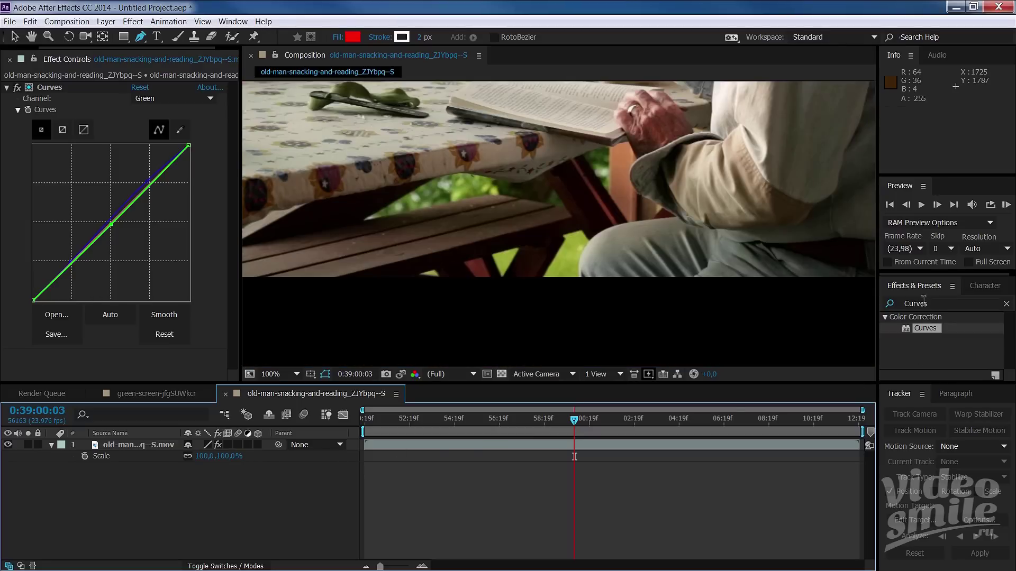
- Apply Detail-preserving Upscale to the footage and set its Scale to 200%
click(938, 301)
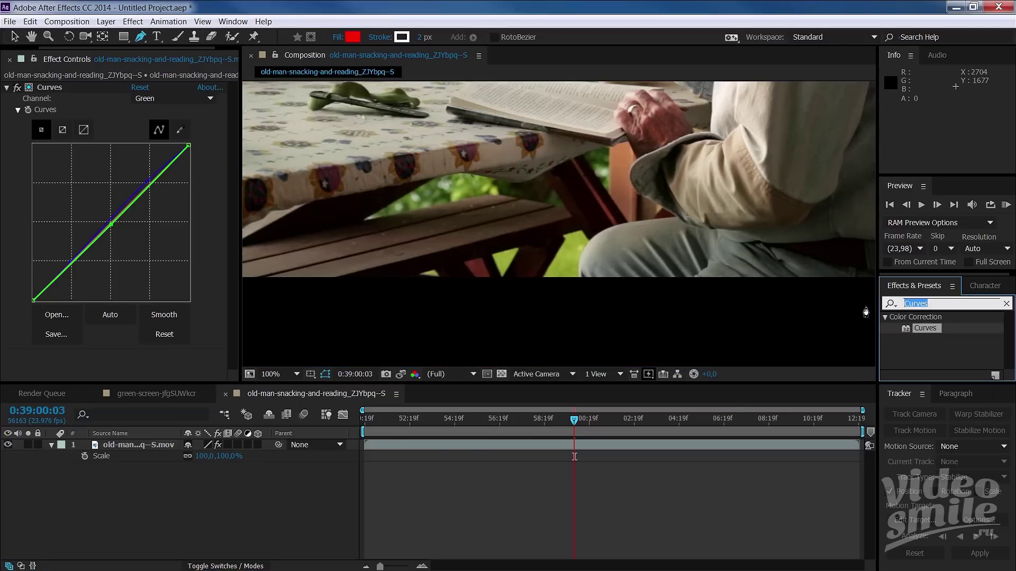
text(up)
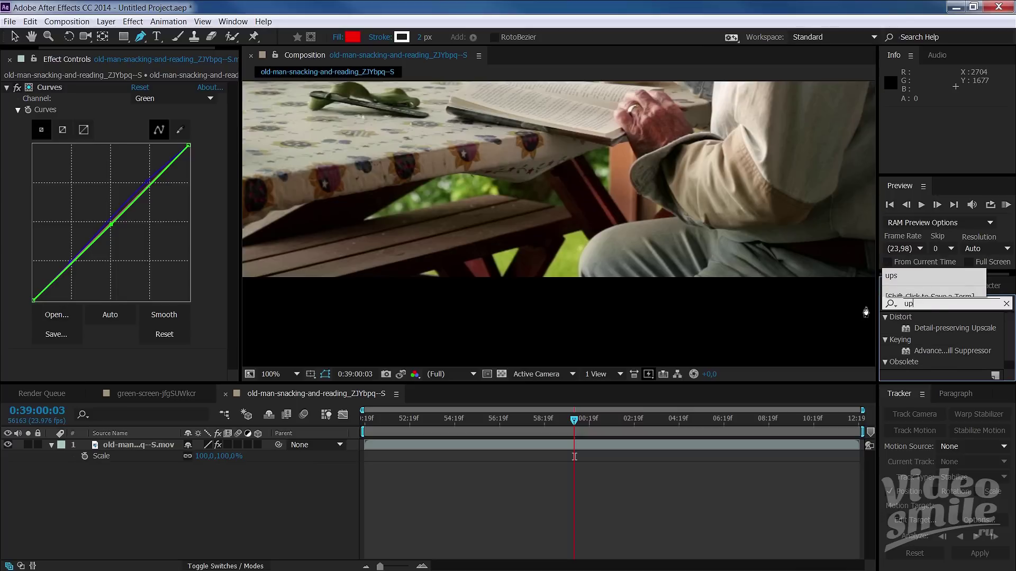
text(sca)
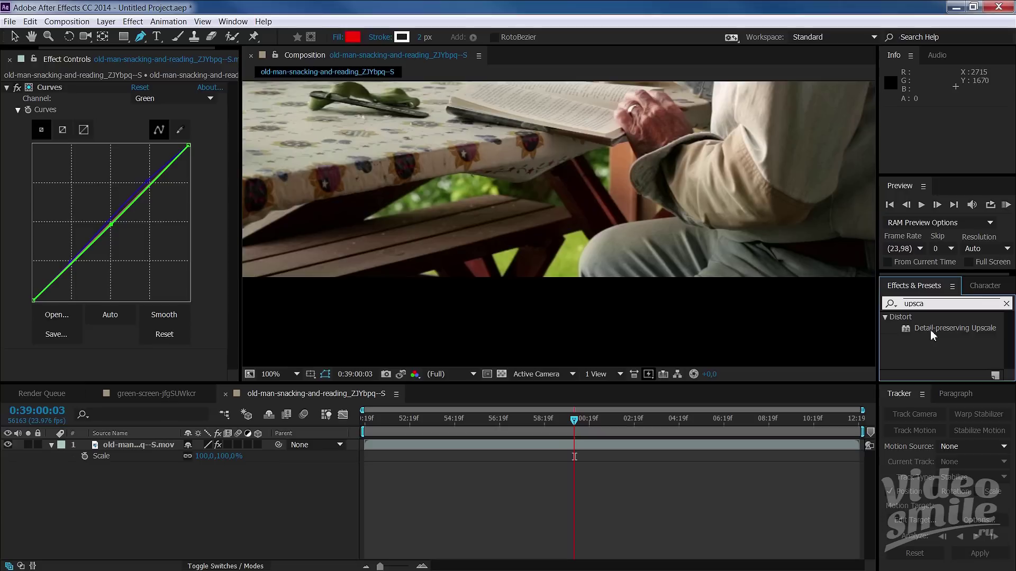
drag(966, 333, 428, 227)
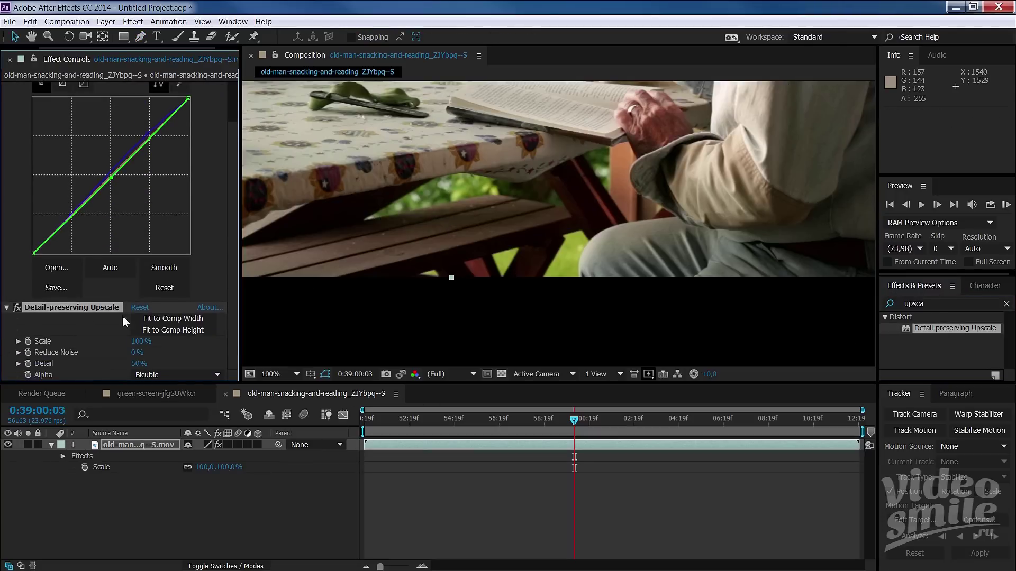
click(138, 344)
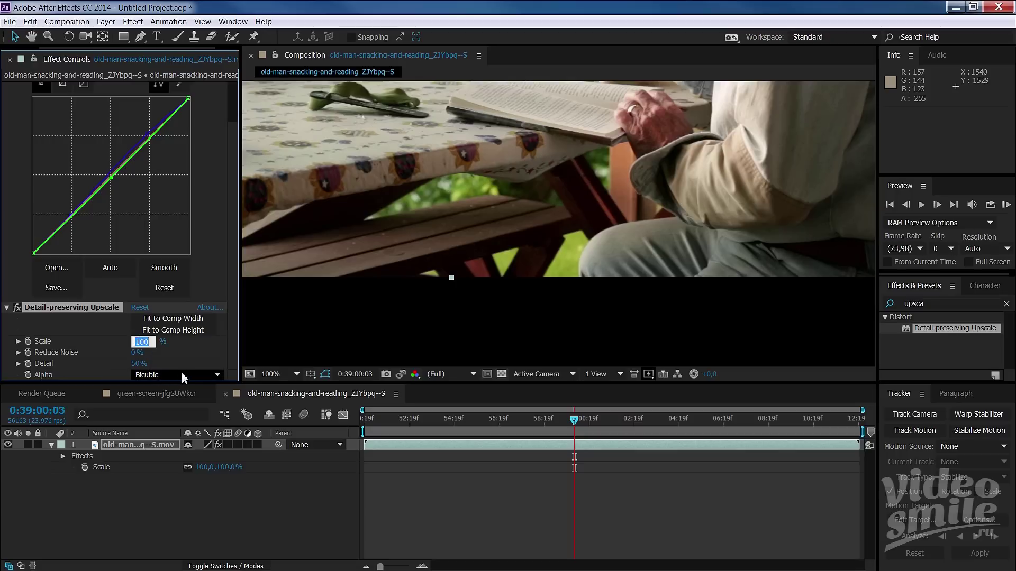
text(2)
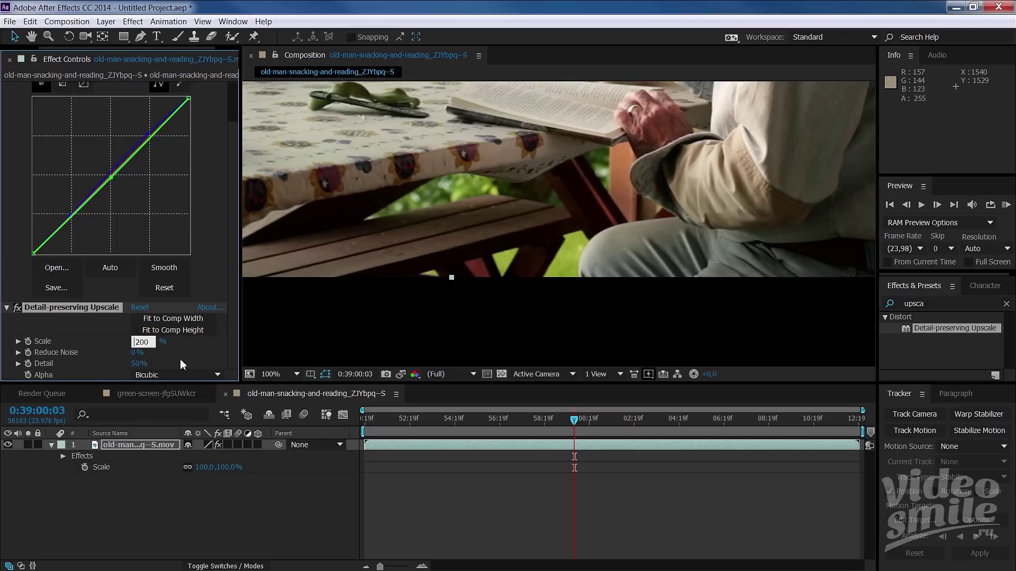
key(Return)
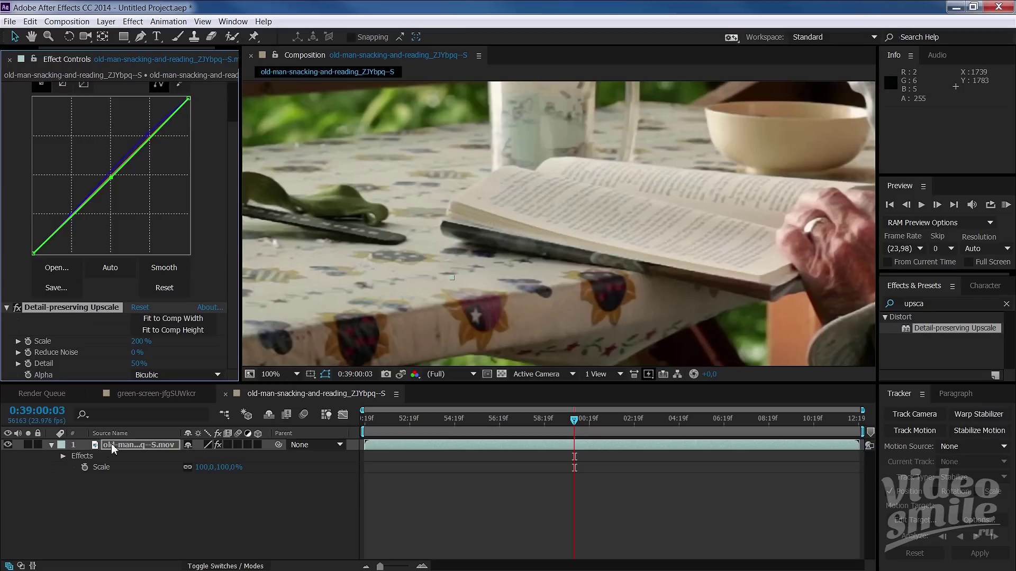
- Compare the upscaled view against the saved snapshot, then deselect the footage layer in the timeline
click(401, 376)
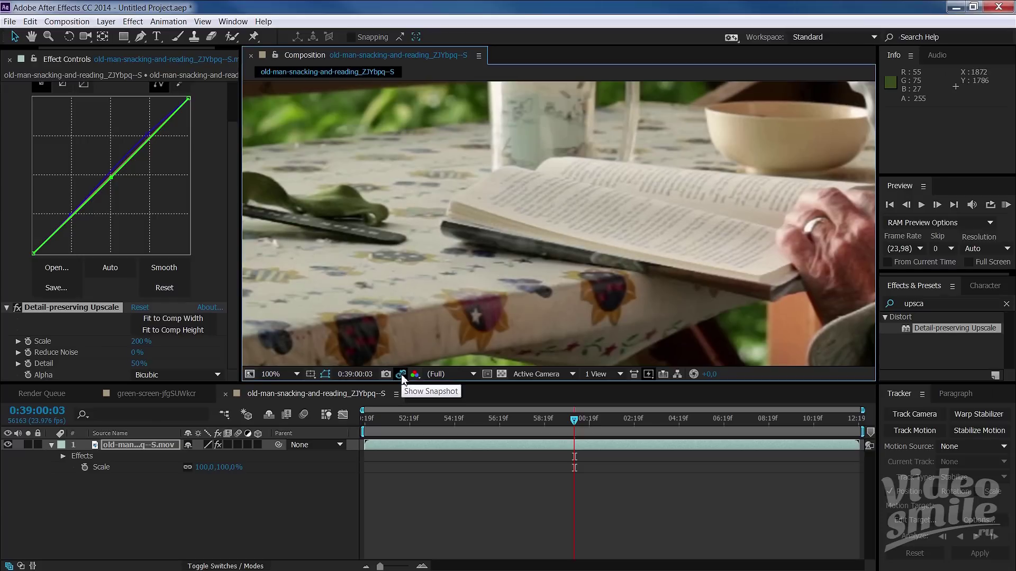
click(401, 374)
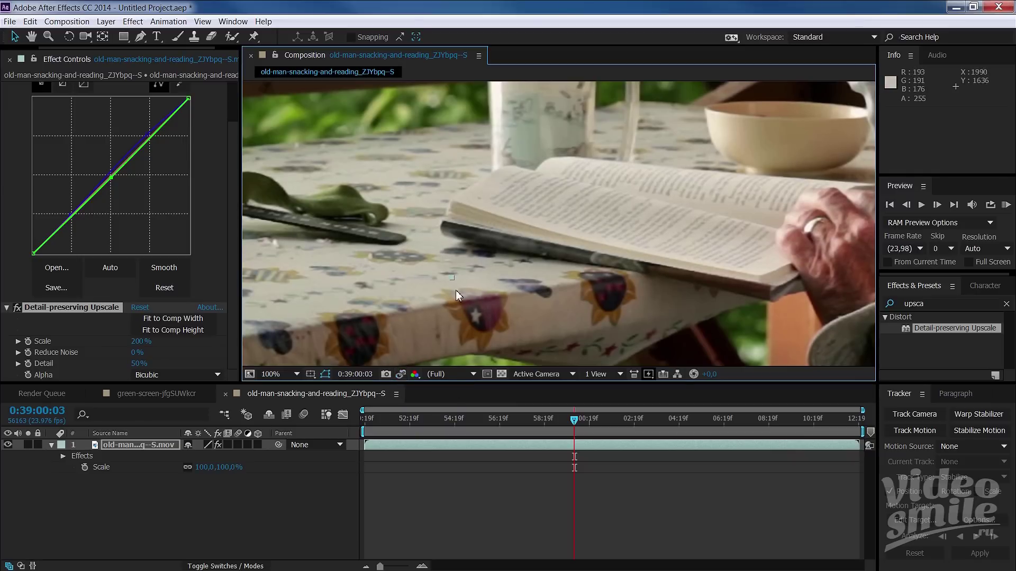
click(318, 500)
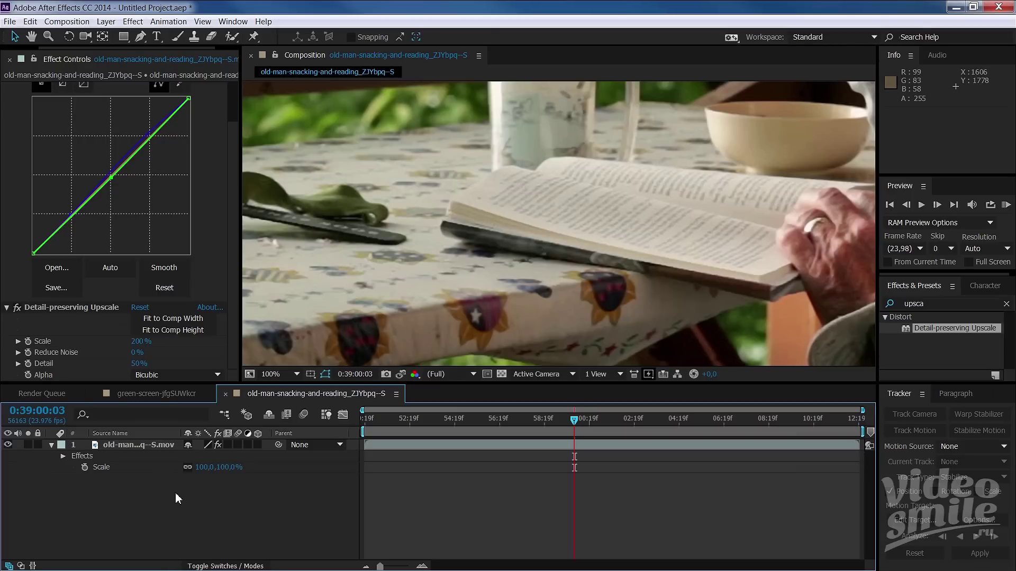
- Check GPU information in Preview preferences and set ray-tracing to CPU
click(30, 21)
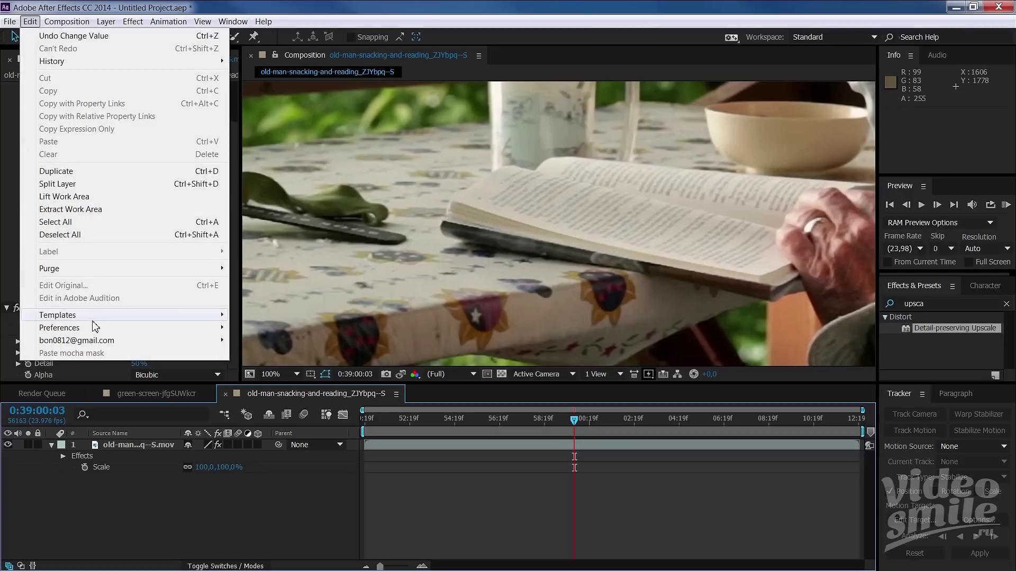
mouse_move(95, 329)
click(302, 328)
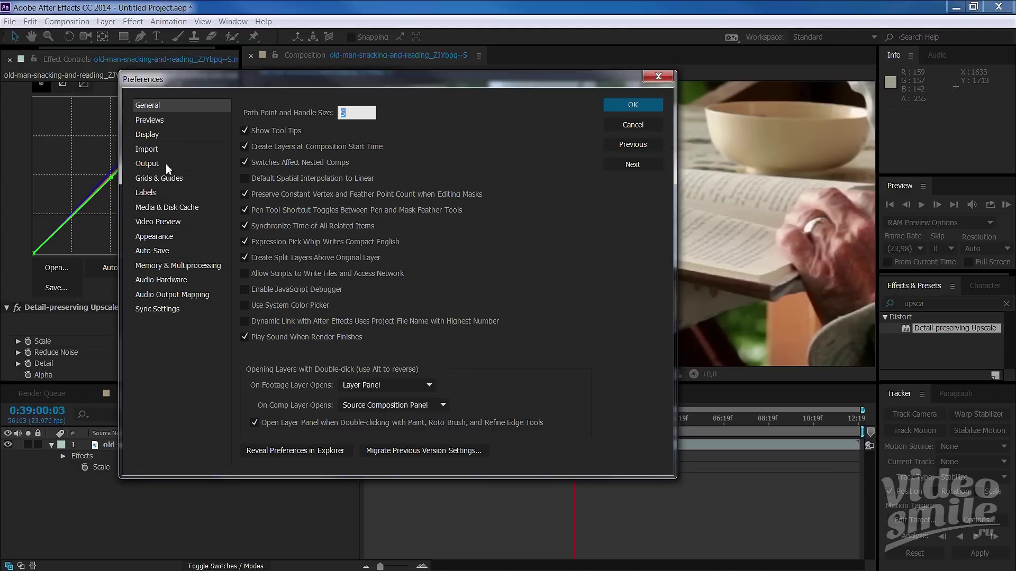
click(172, 123)
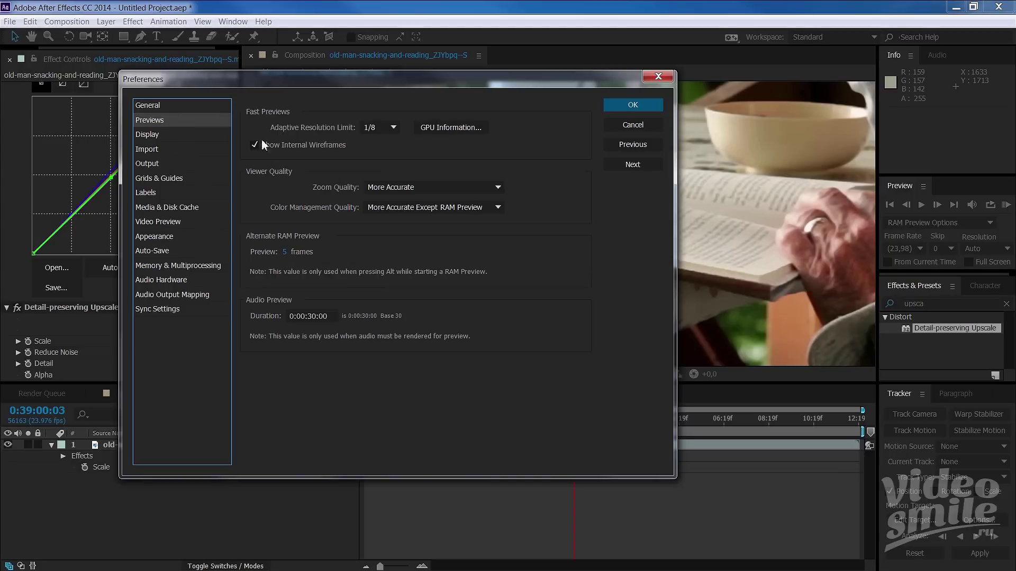
click(454, 128)
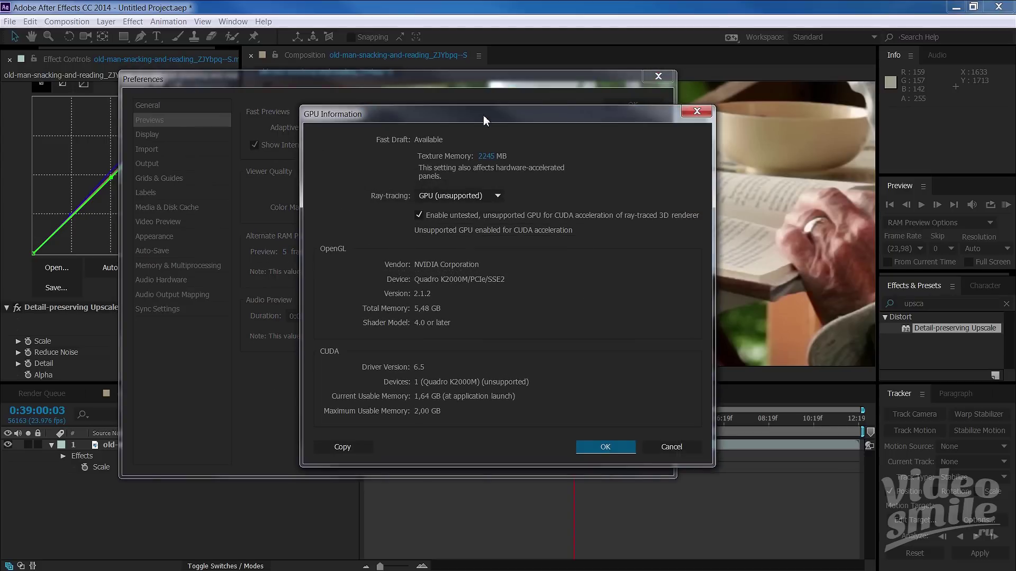
drag(483, 121, 451, 106)
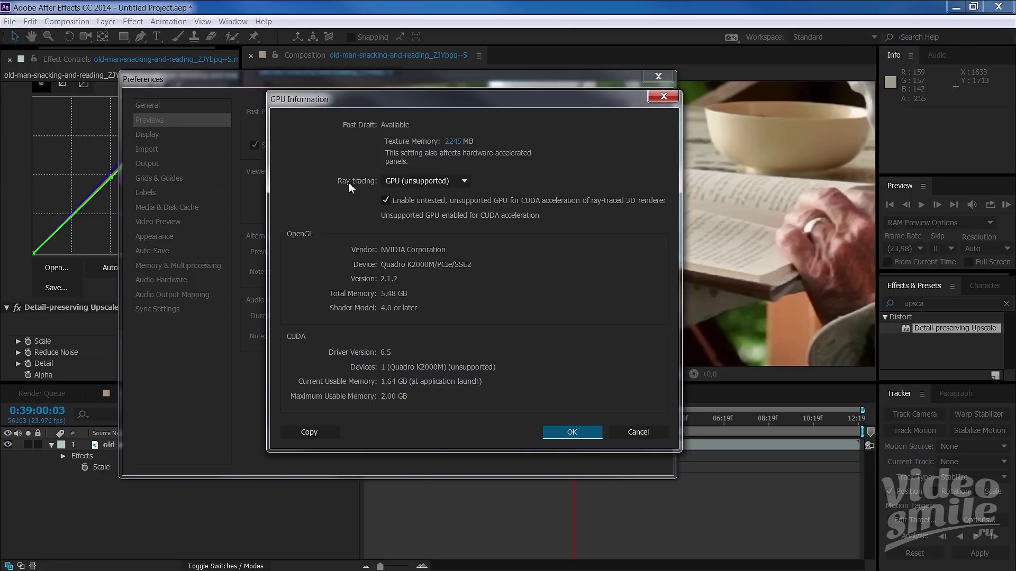
click(385, 201)
click(386, 201)
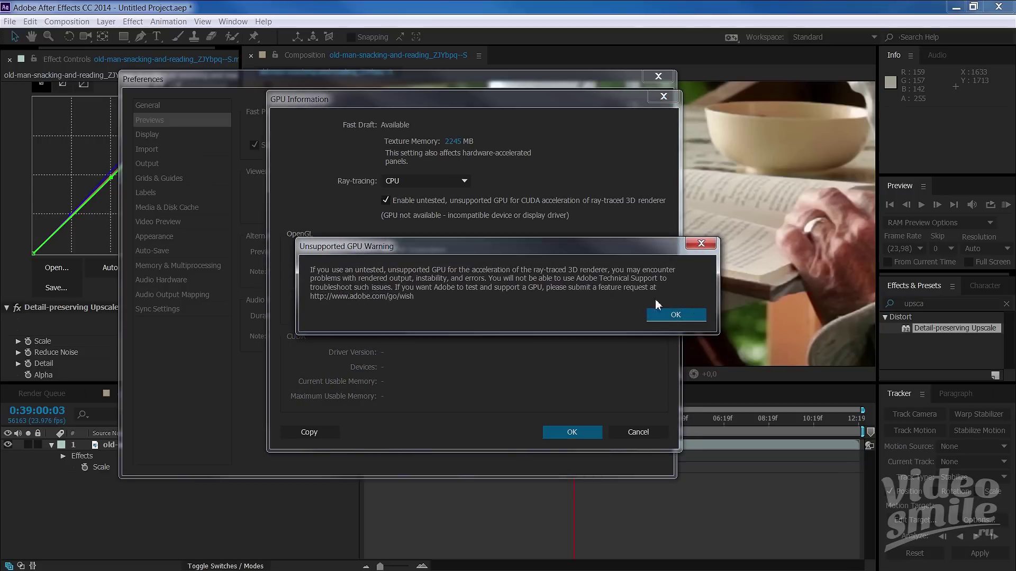
click(676, 320)
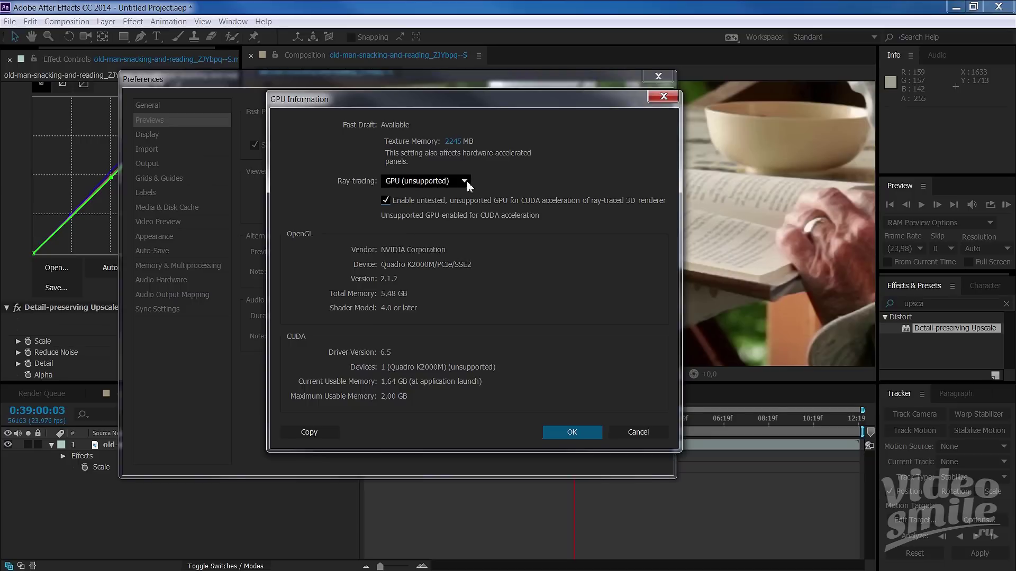
click(579, 434)
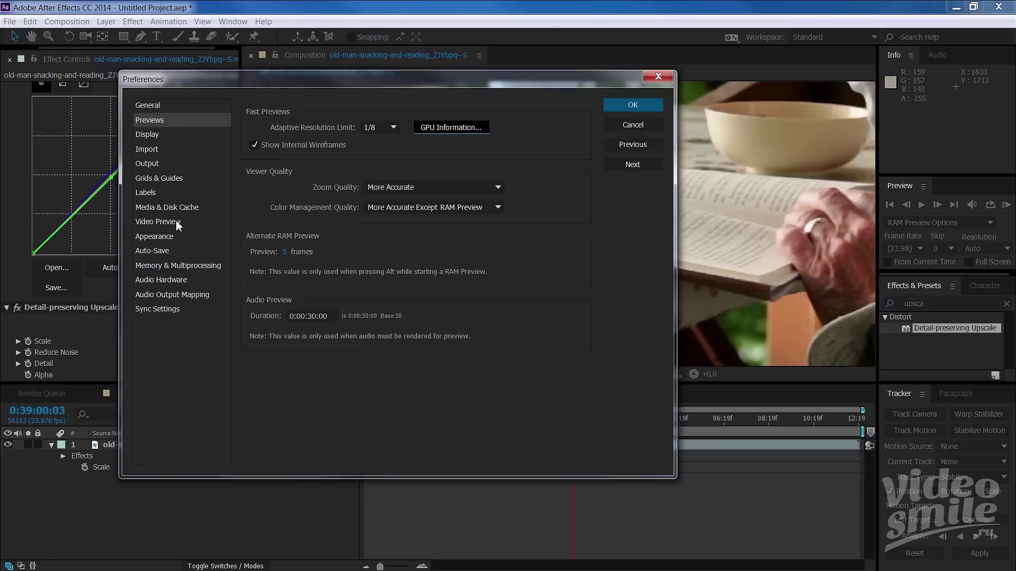
- Keep Mercury Transmit on with video preview sent to Adobe Monitor 2
click(177, 222)
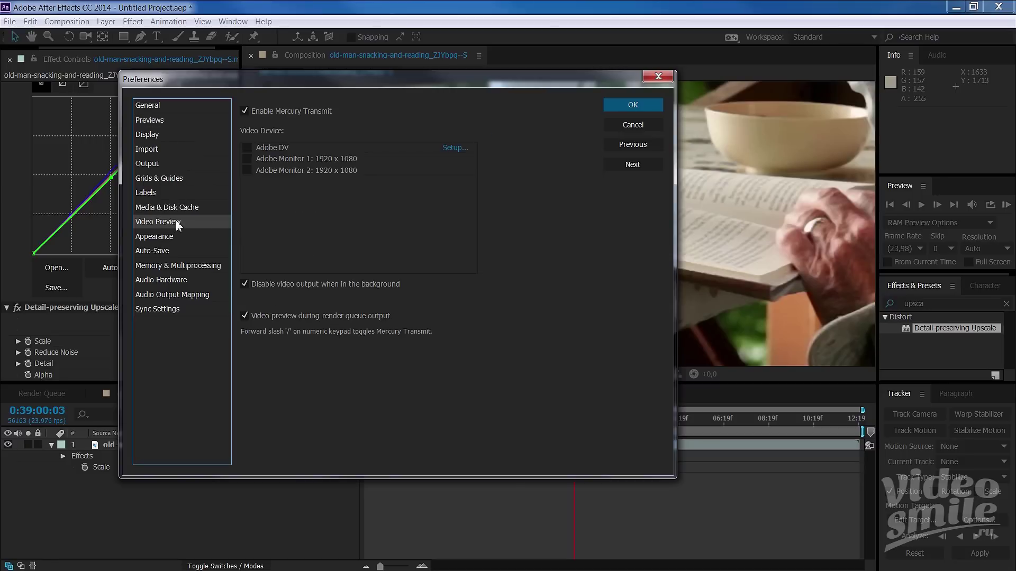
click(250, 113)
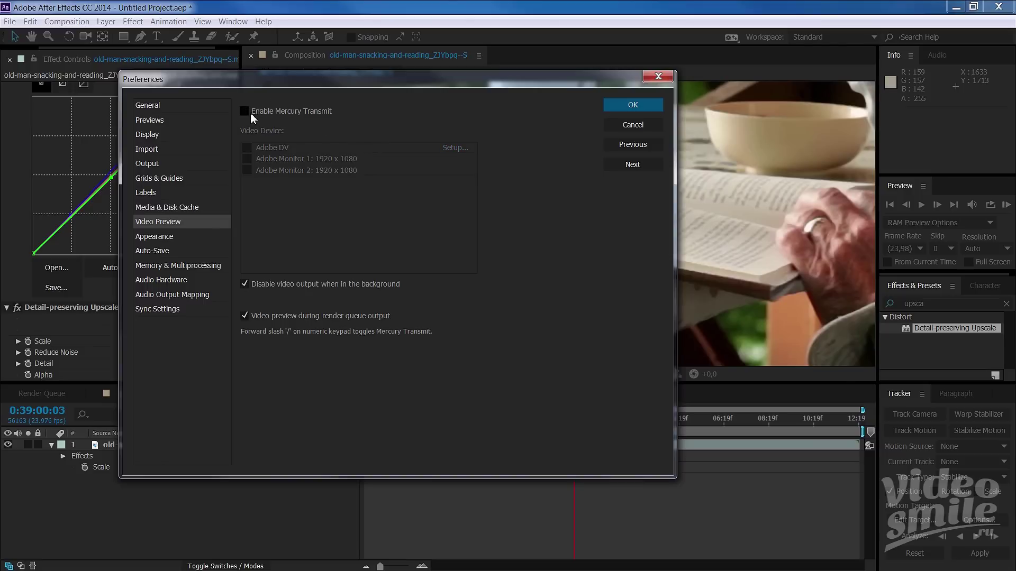
click(247, 111)
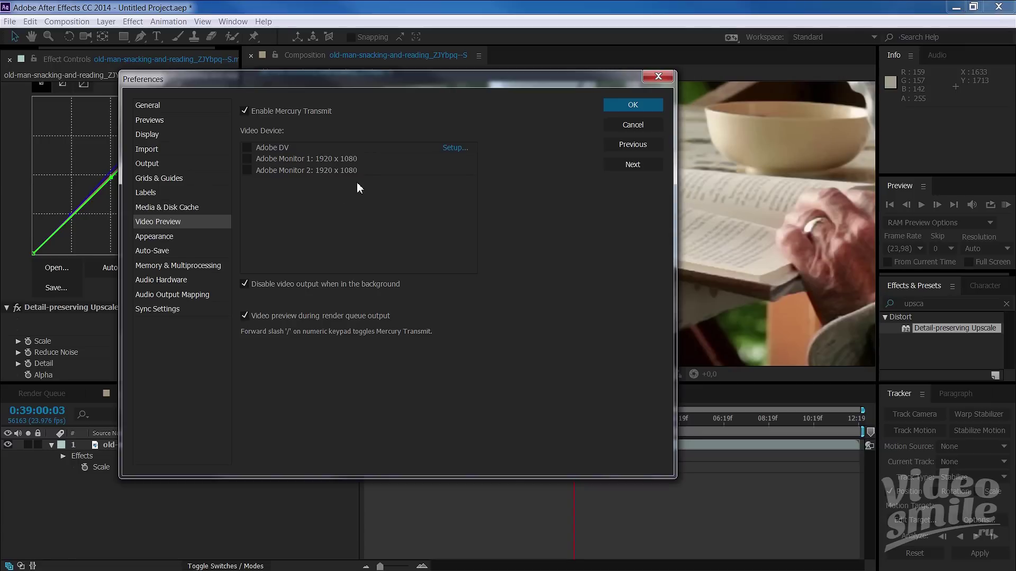
click(249, 160)
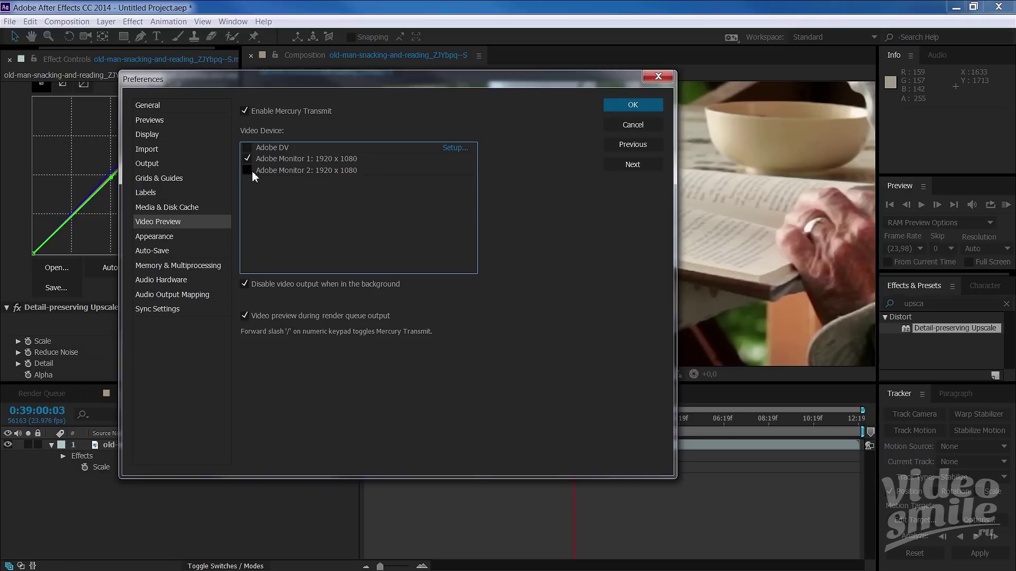
click(248, 170)
click(628, 106)
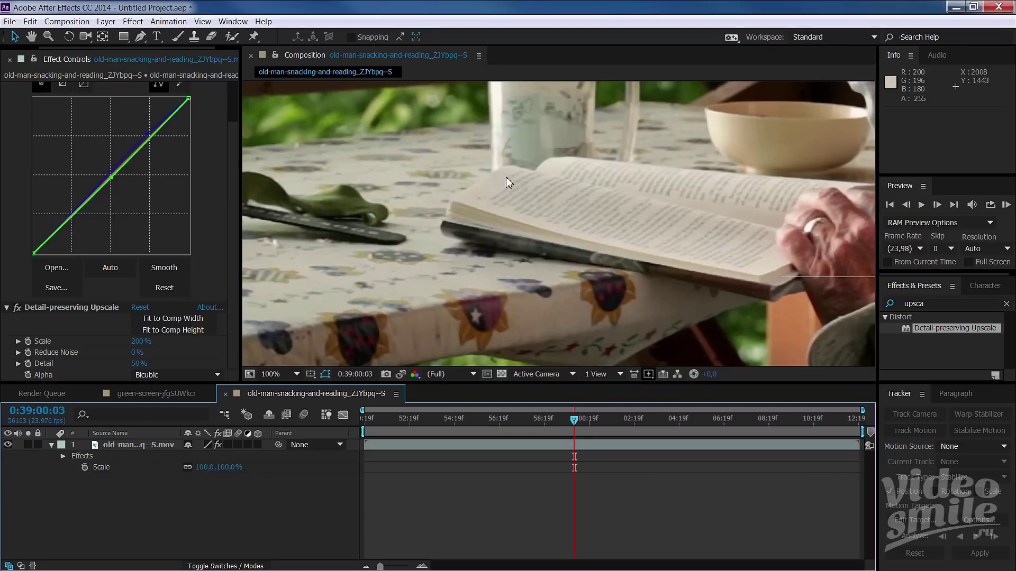
- Switch the Video Preview output from Adobe Monitor 2 to Adobe Monitor 1
click(952, 8)
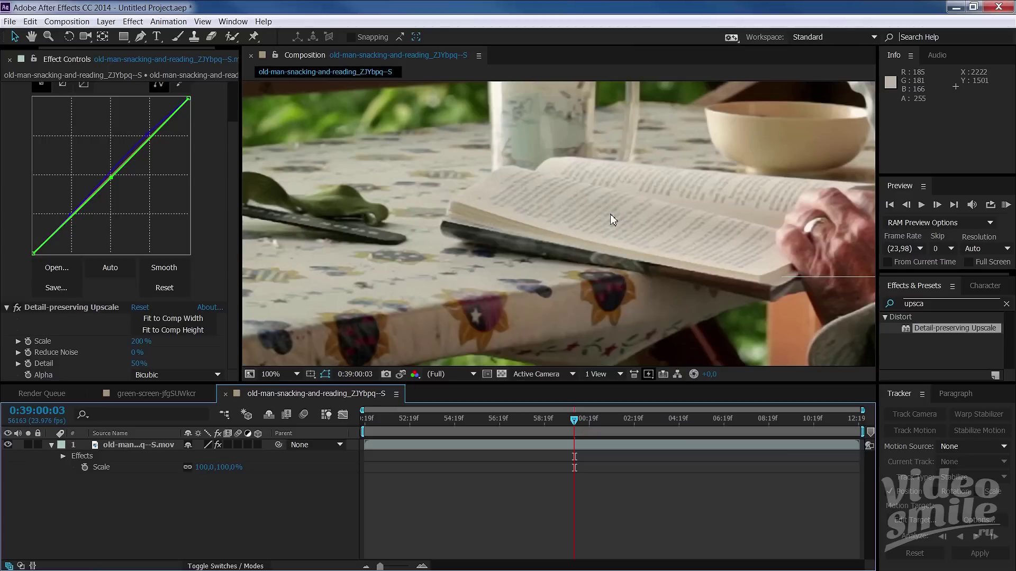
click(956, 8)
click(52, 23)
mouse_move(30, 22)
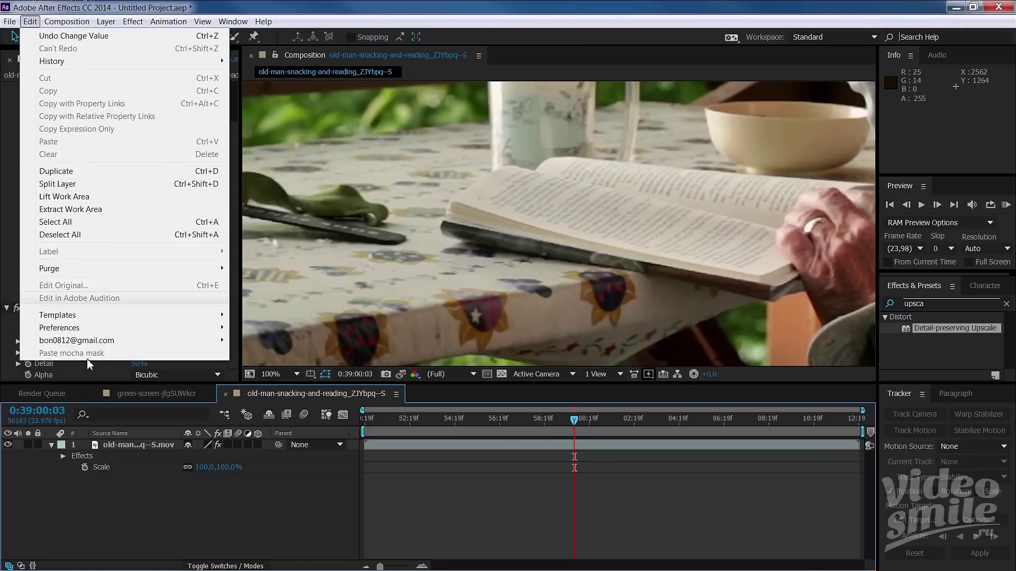
mouse_move(98, 331)
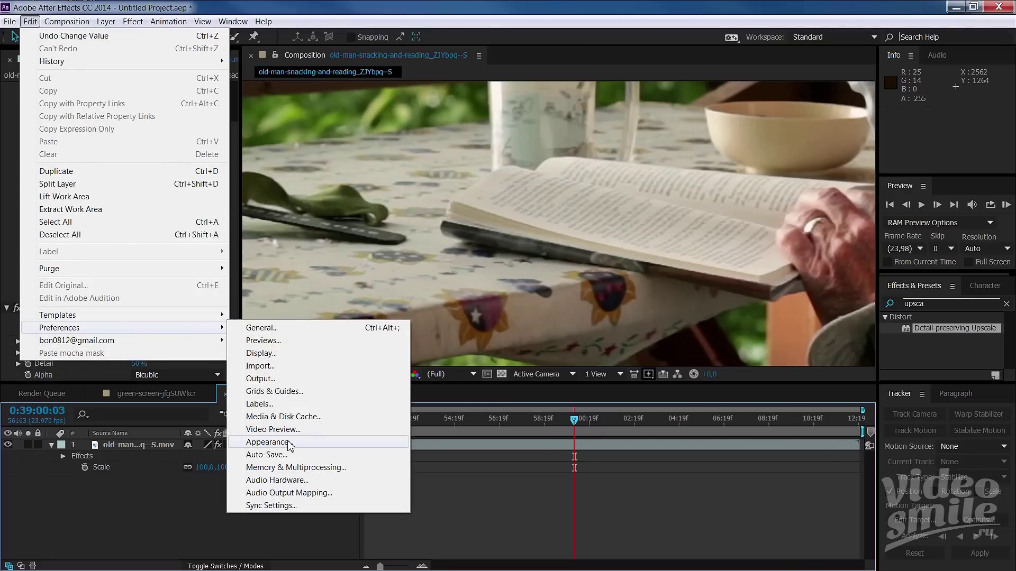
click(298, 431)
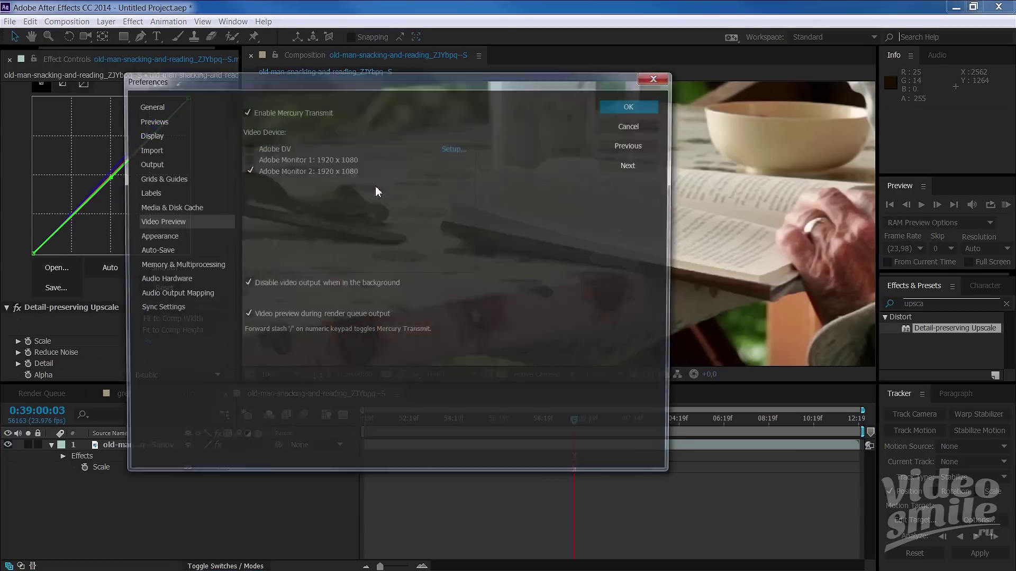
click(247, 171)
click(247, 159)
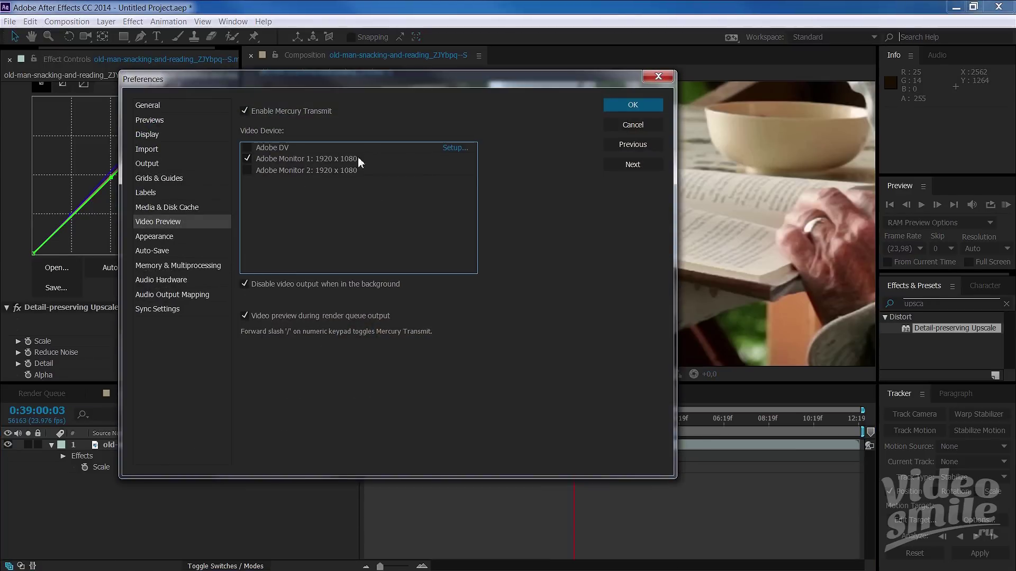
click(604, 104)
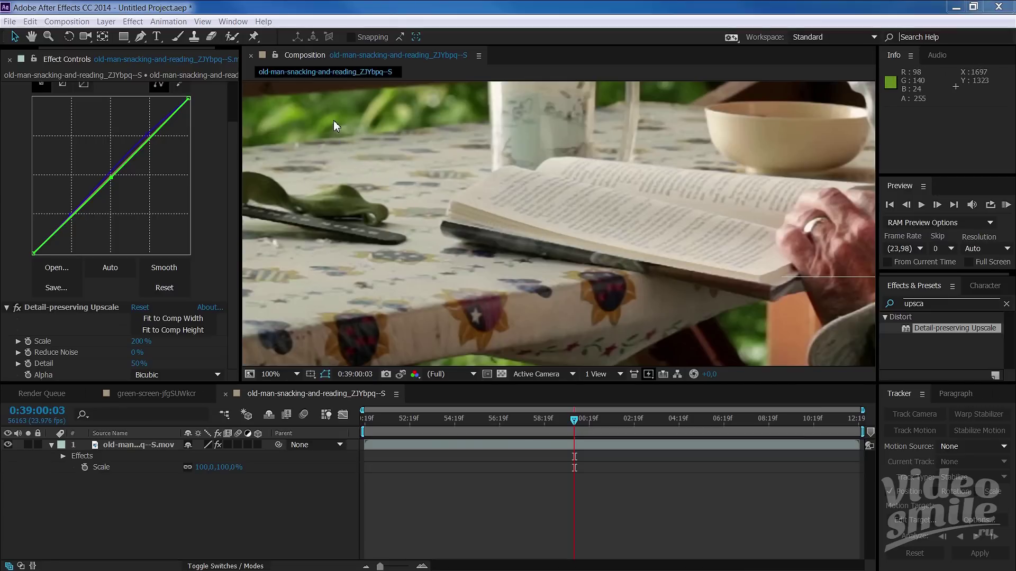
- Untick Adobe Monitor 1 in Video Preview preferences so no video device is selected
click(54, 24)
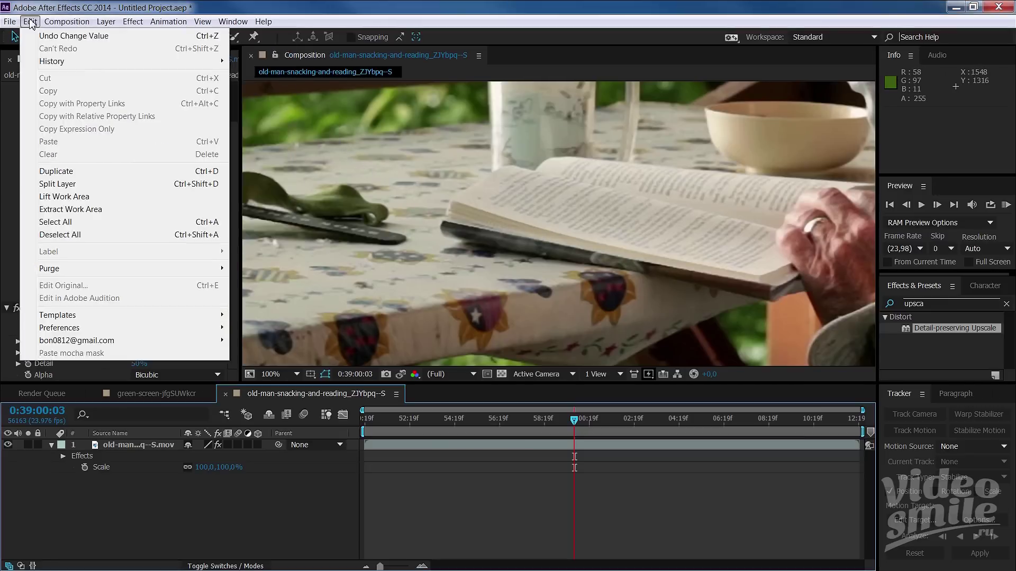
mouse_move(74, 329)
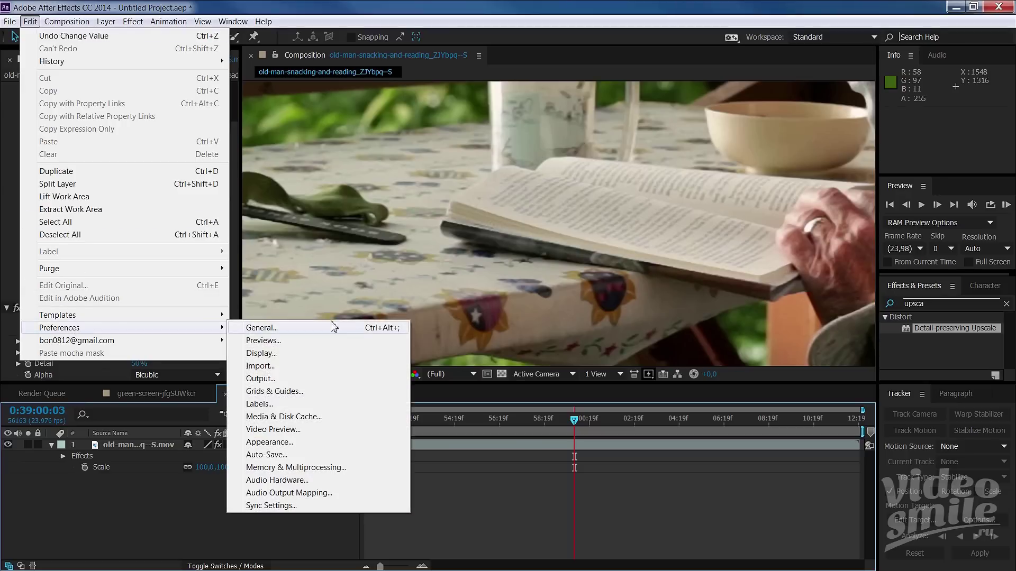
click(291, 430)
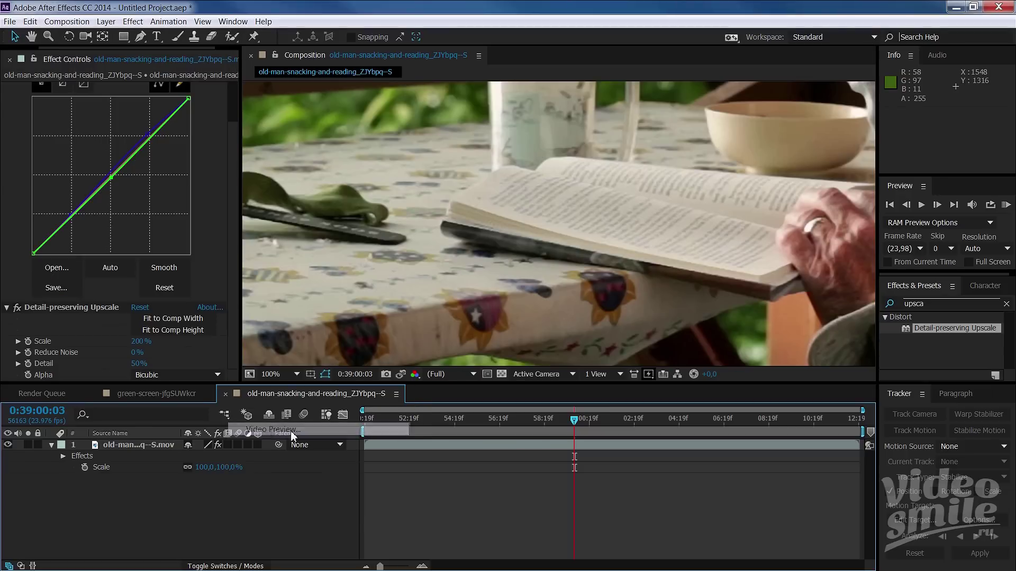
click(247, 158)
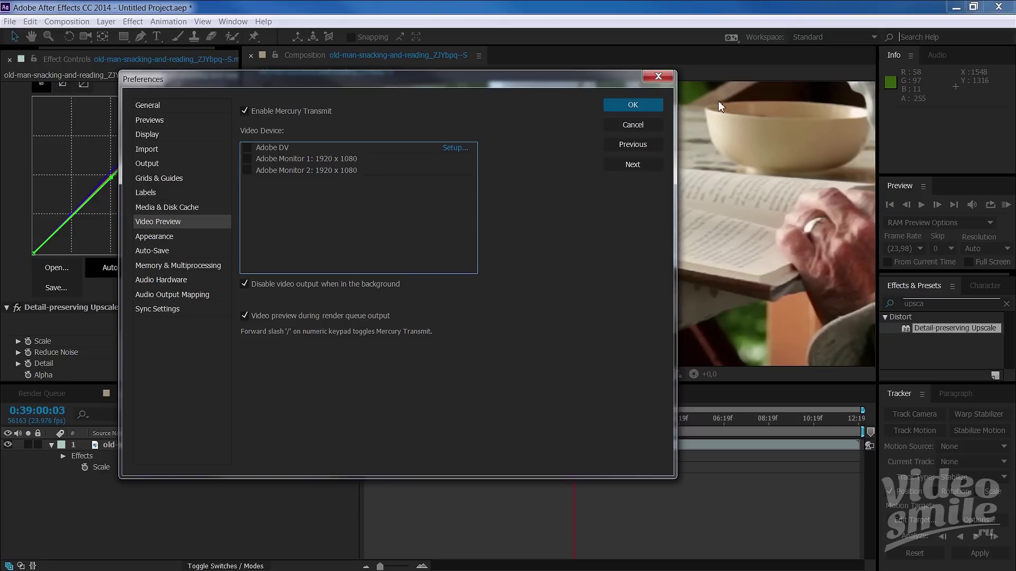
click(614, 105)
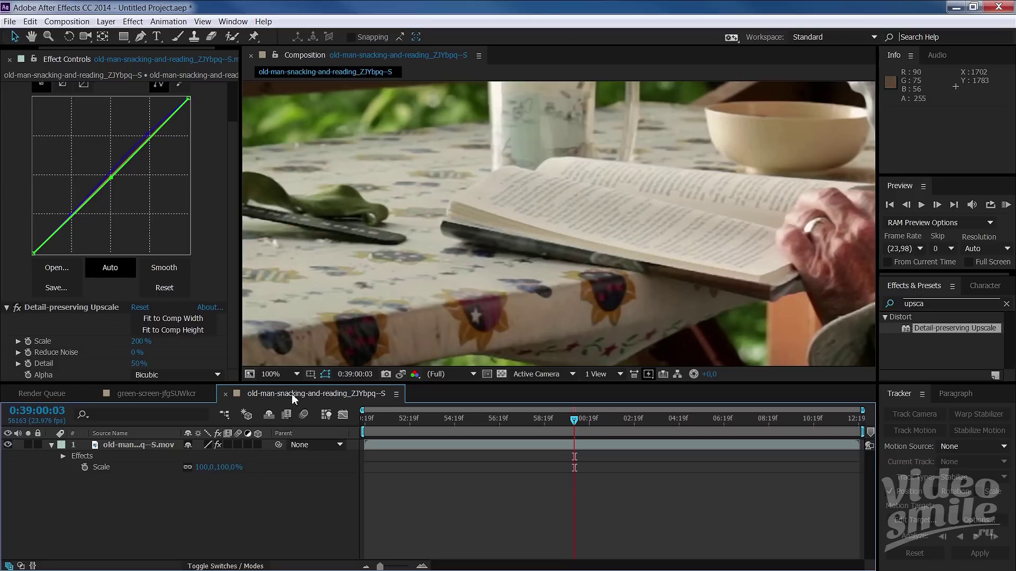
- Queue the comp for rendering, keep AVI as the output format, then browse Preferences
click(67, 21)
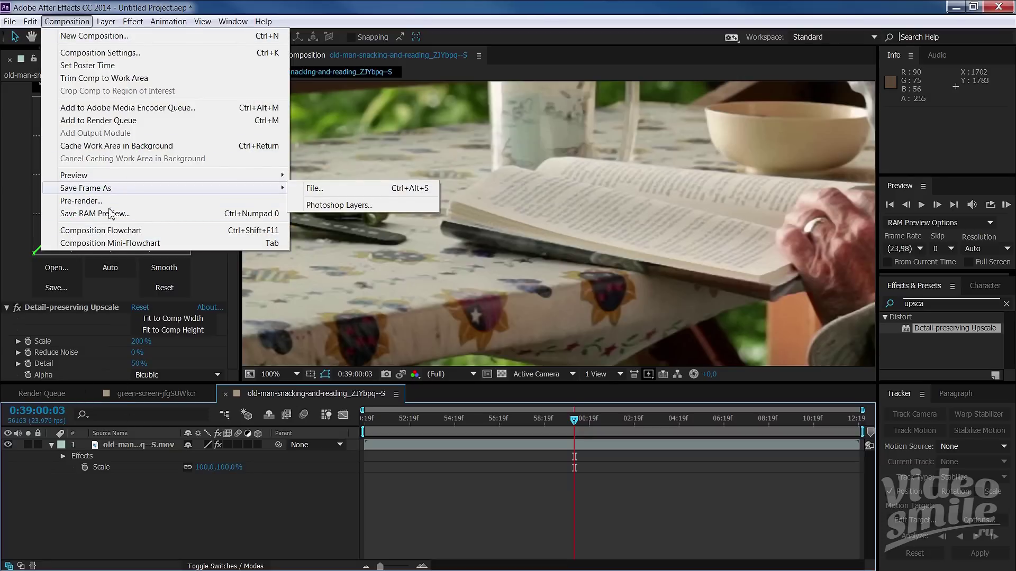
click(122, 121)
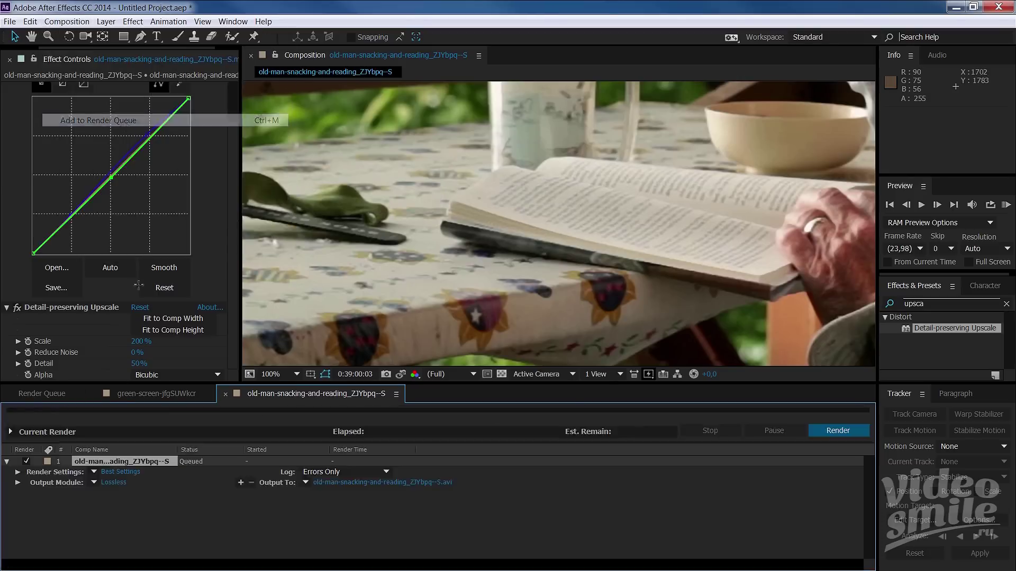
click(117, 482)
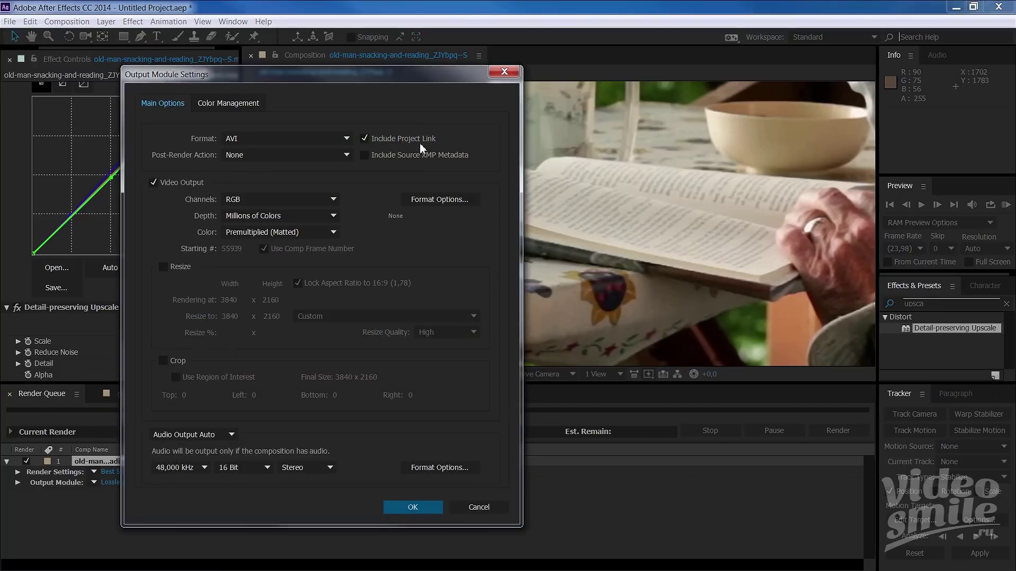
click(341, 140)
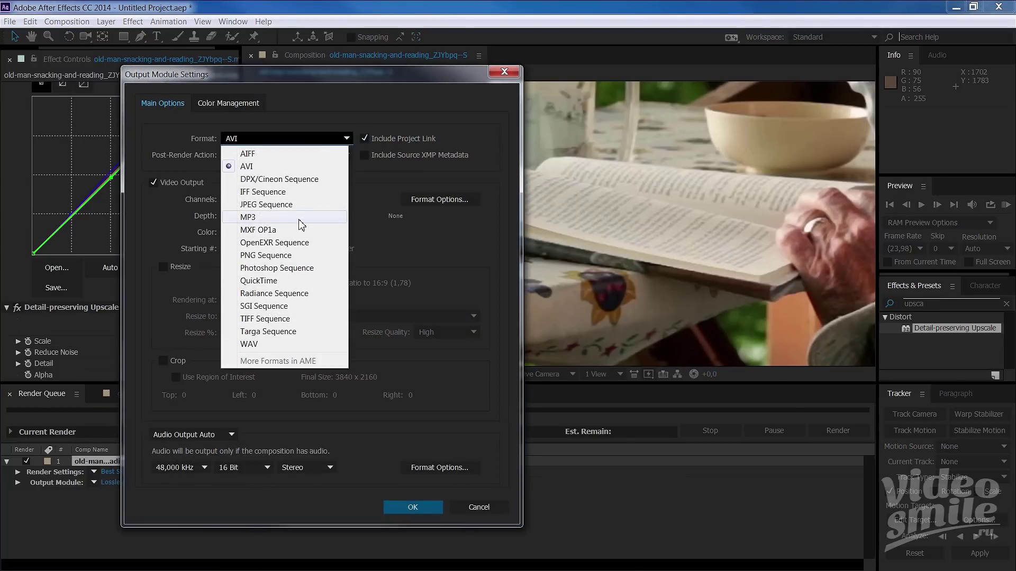
click(467, 245)
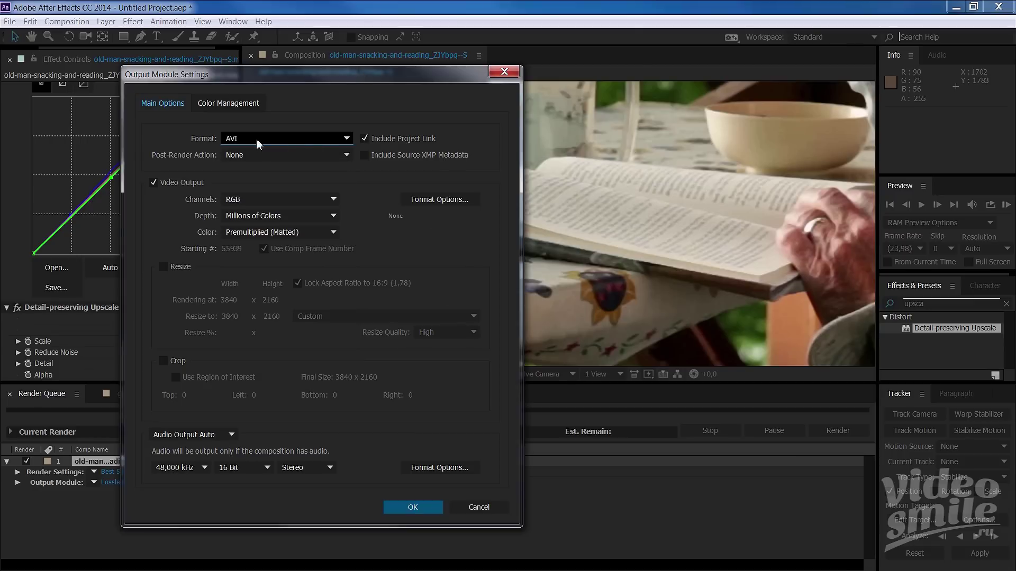
click(500, 73)
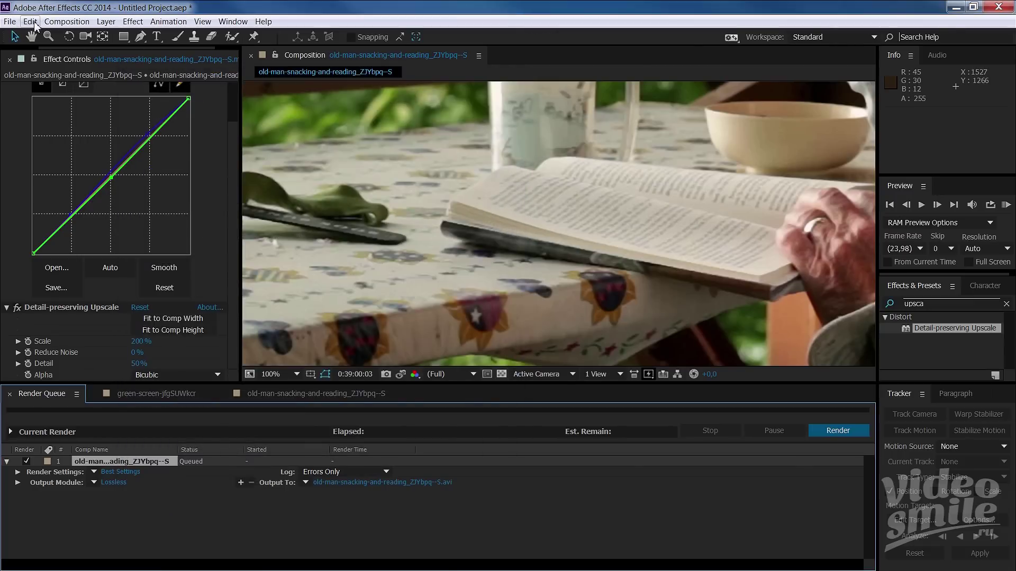
click(30, 21)
mouse_move(102, 331)
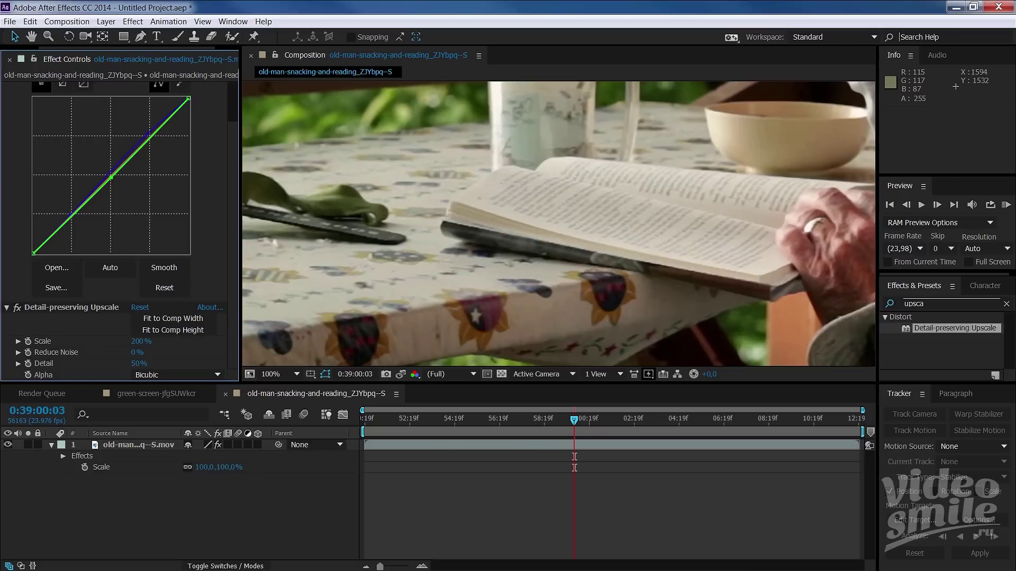
- Open f53.aep without saving the untitled project, accepting the version conversion, and scrub to about 3;12
key(alt+Tab)
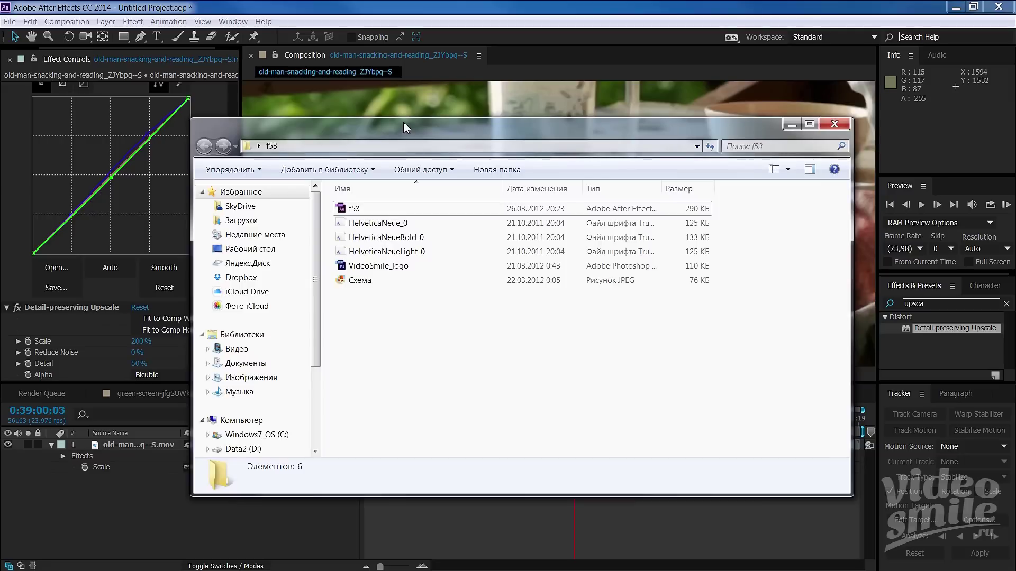
double_click(357, 209)
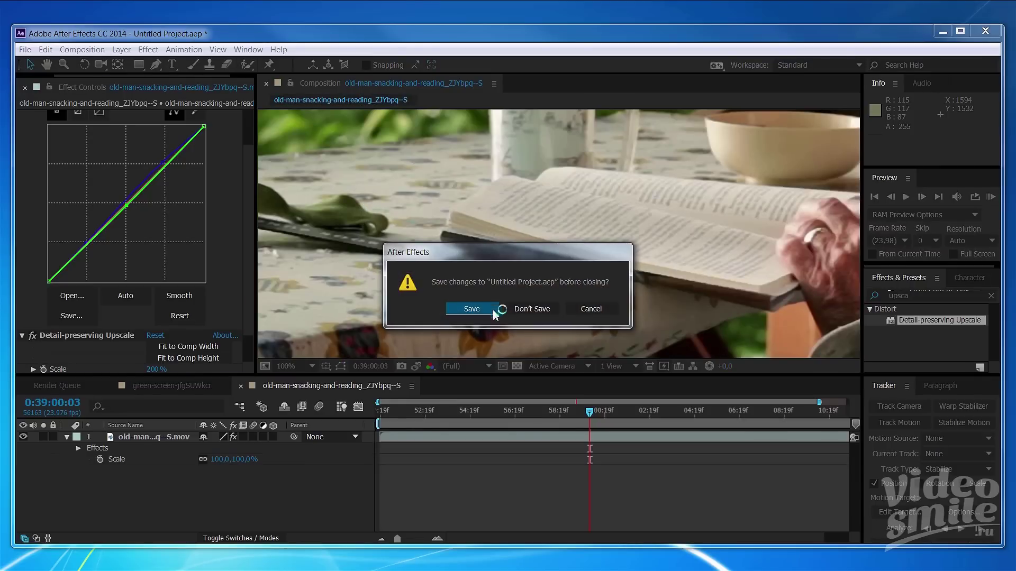
click(529, 309)
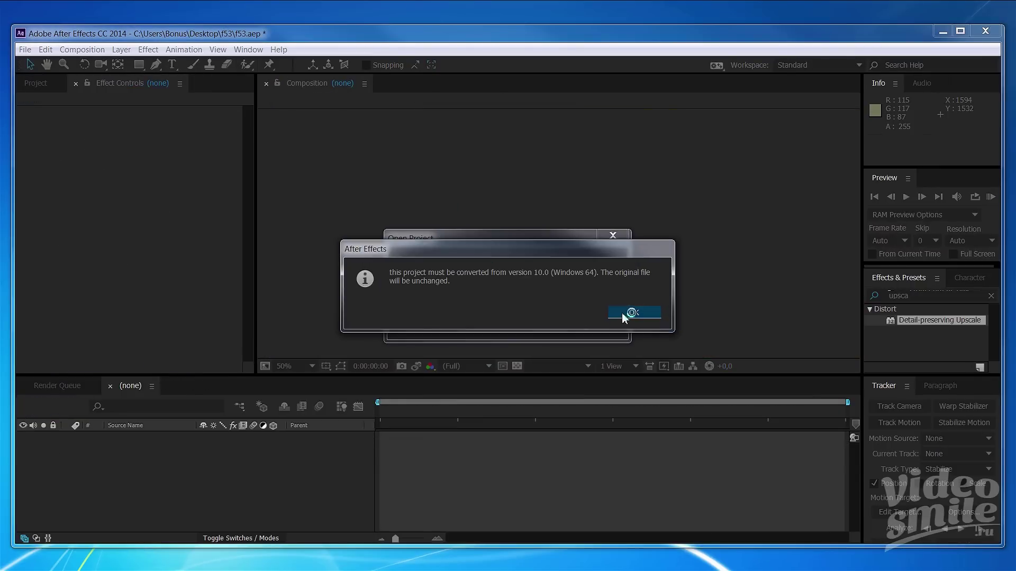
click(624, 312)
double_click(431, 37)
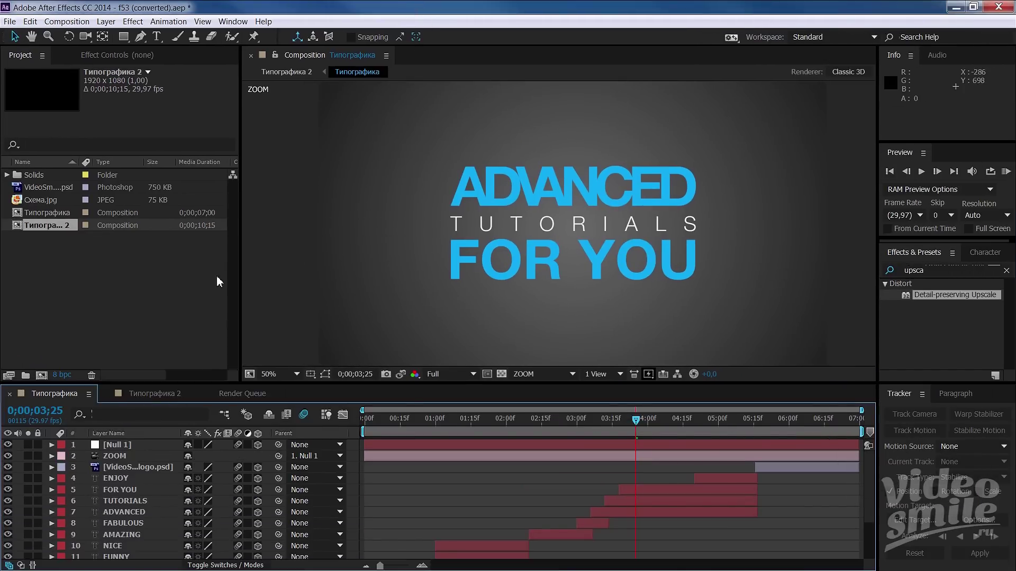
mouse_move(633, 421)
mouse_down()
mouse_move(584, 422)
mouse_move(652, 421)
mouse_up()
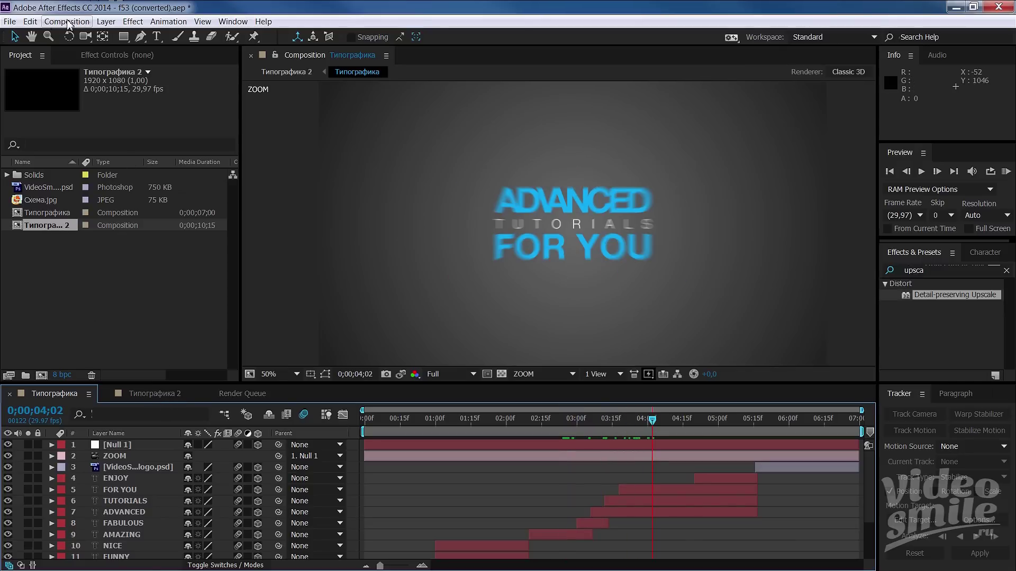
- Save the project as f53 (converted) in its f53 folder
click(30, 21)
mouse_move(9, 21)
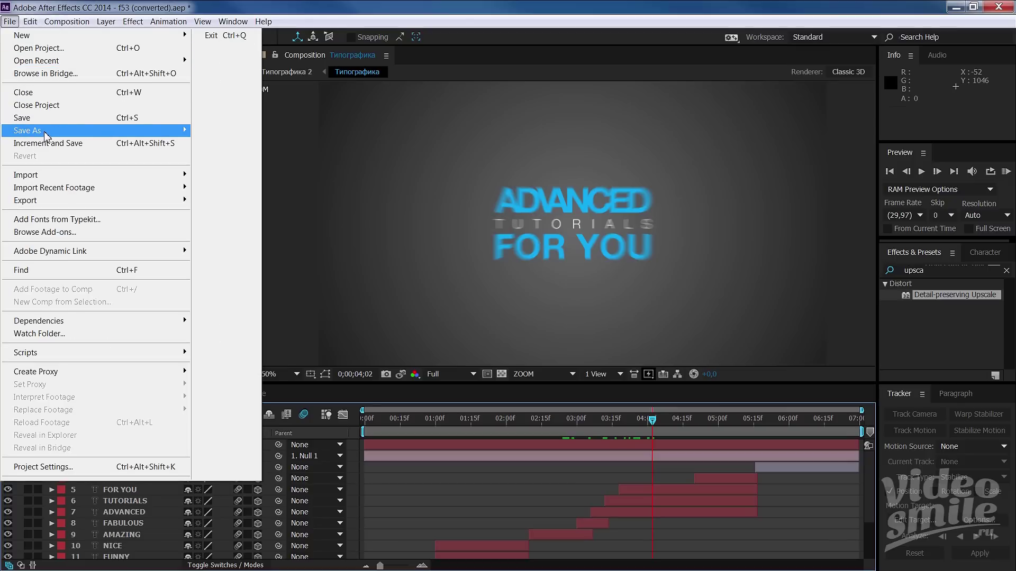
mouse_move(45, 133)
click(226, 135)
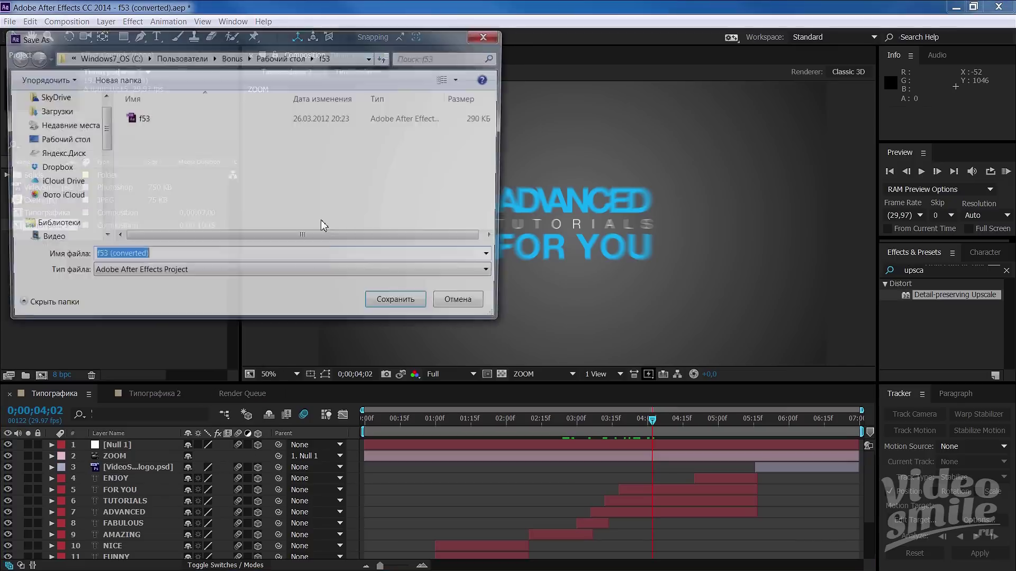
click(157, 257)
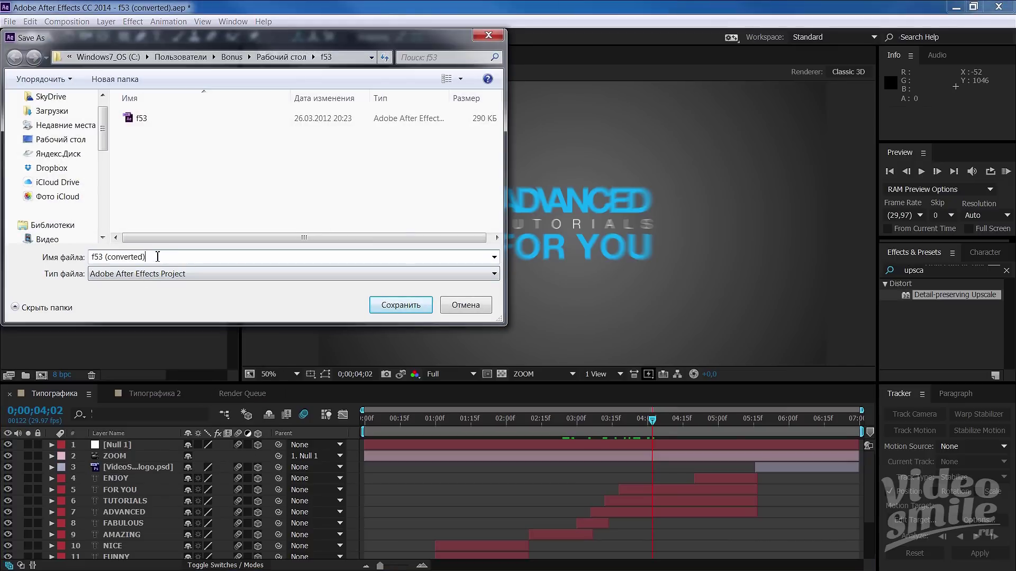
drag(148, 258, 89, 257)
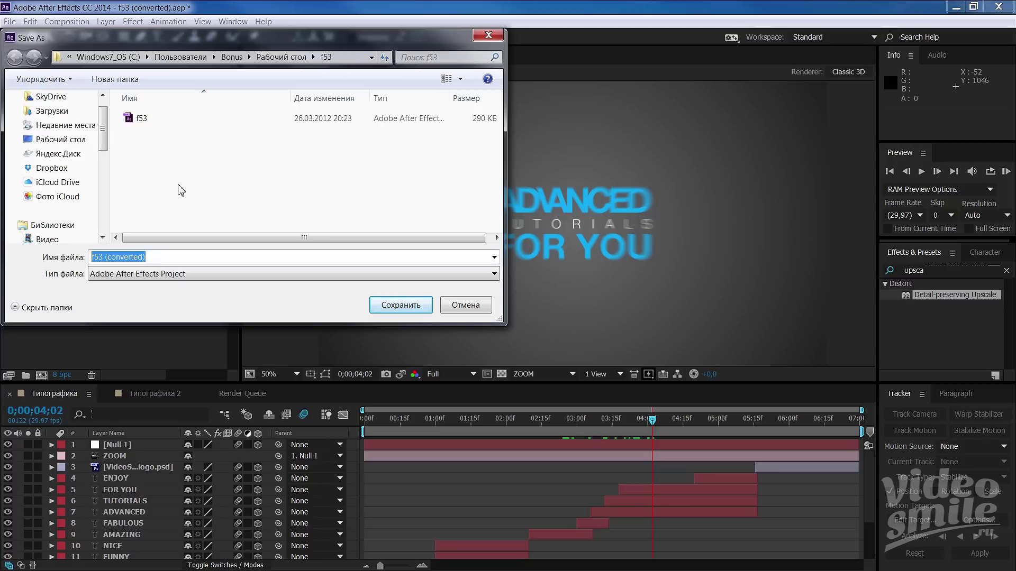
click(417, 310)
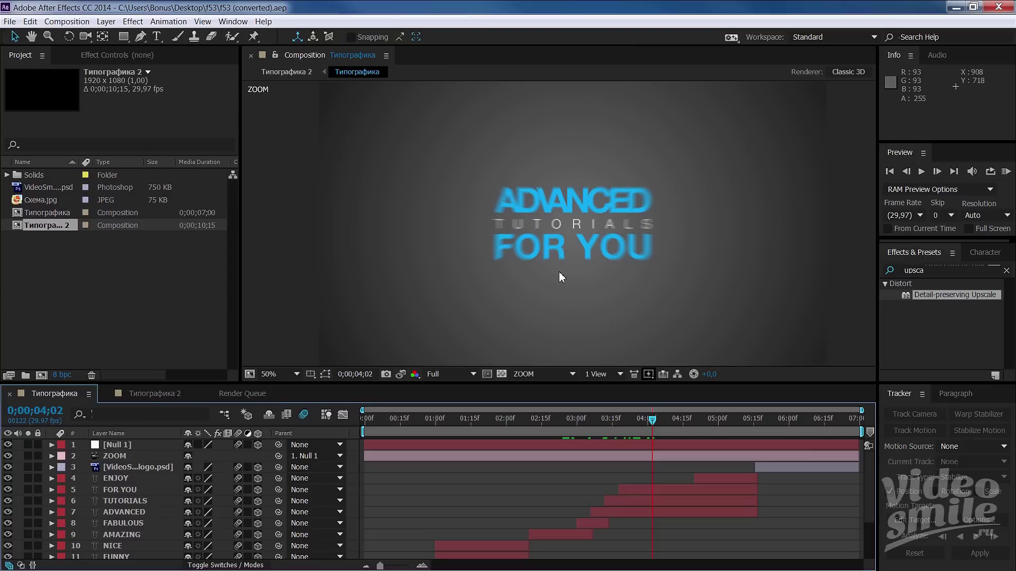
- Enable Template in the Типографика composition's Advanced settings (Ctrl+K)
key(ctrl+k)
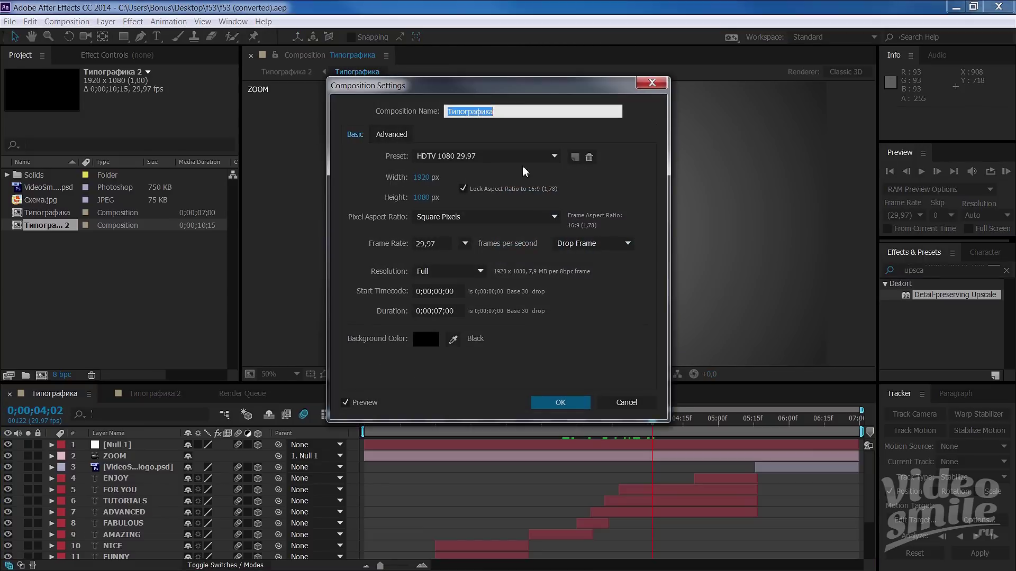
click(399, 137)
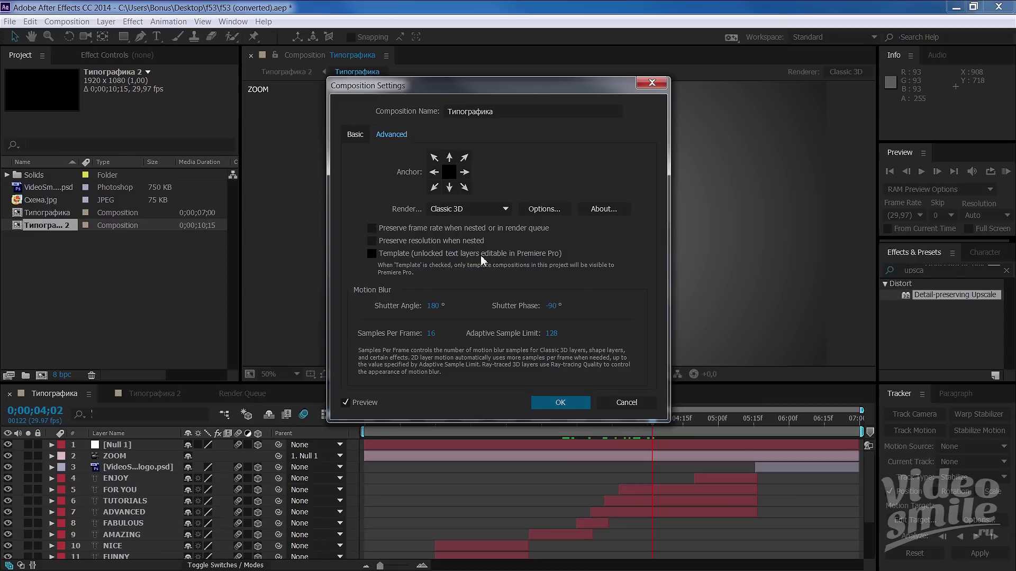
click(374, 253)
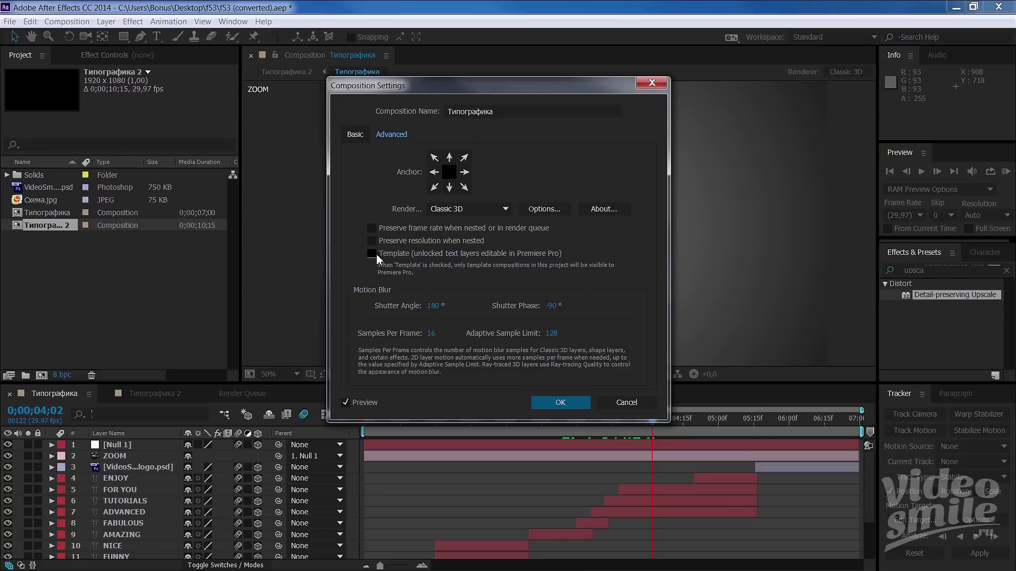
click(561, 404)
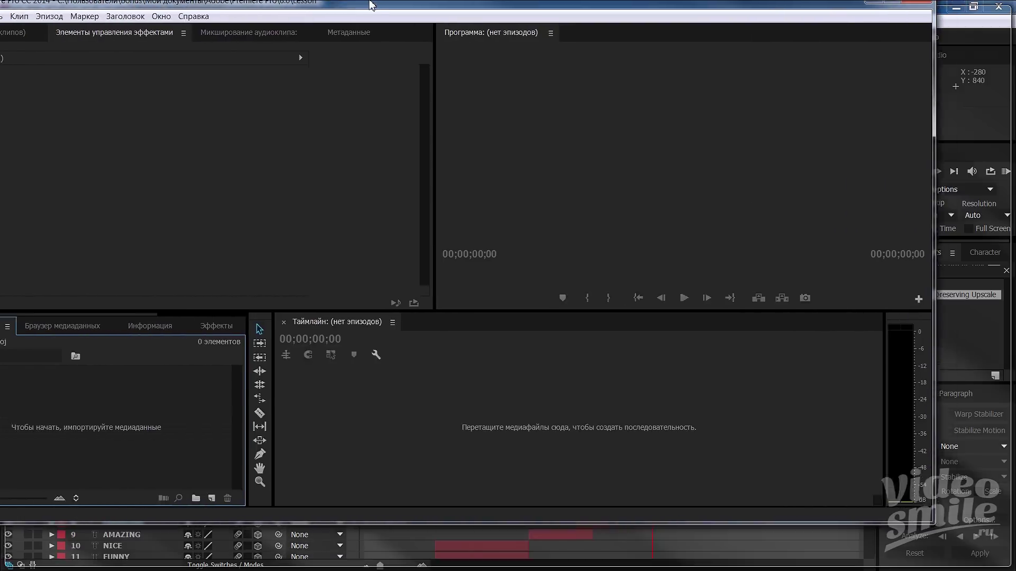
- Import the Типографика composition from f53 (converted).aep into the Project panel
double_click(62, 425)
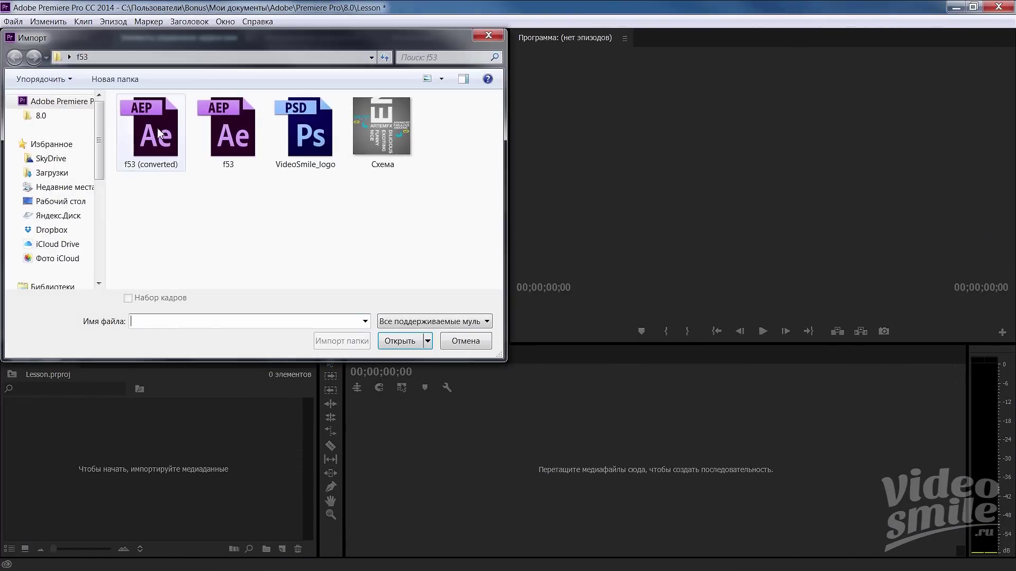
double_click(159, 133)
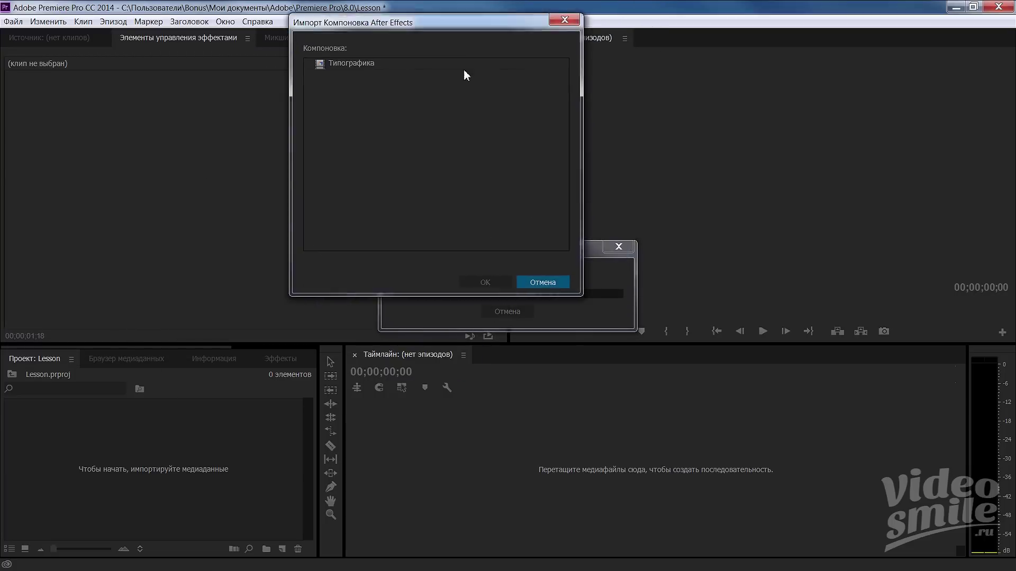
click(300, 149)
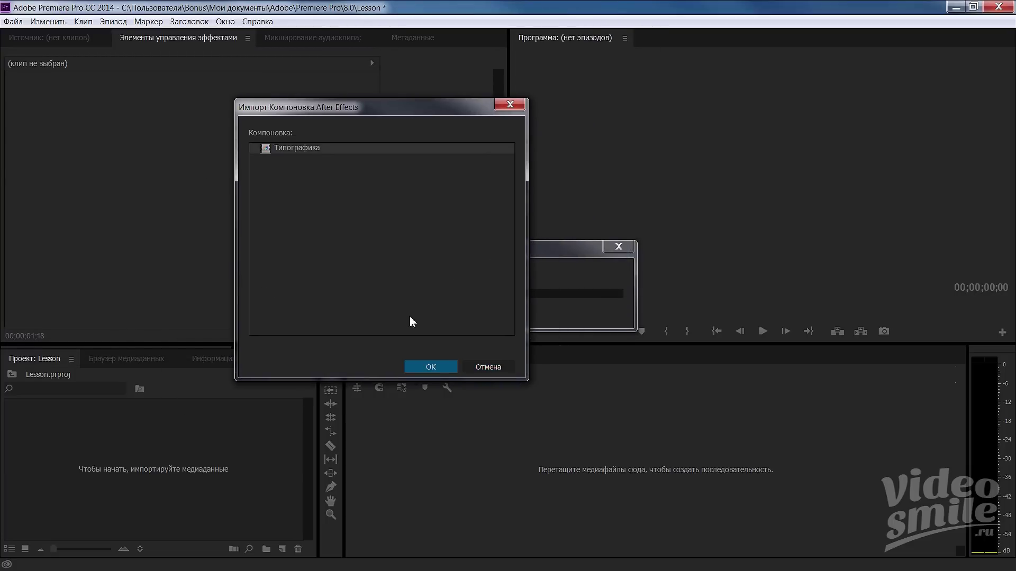
click(443, 370)
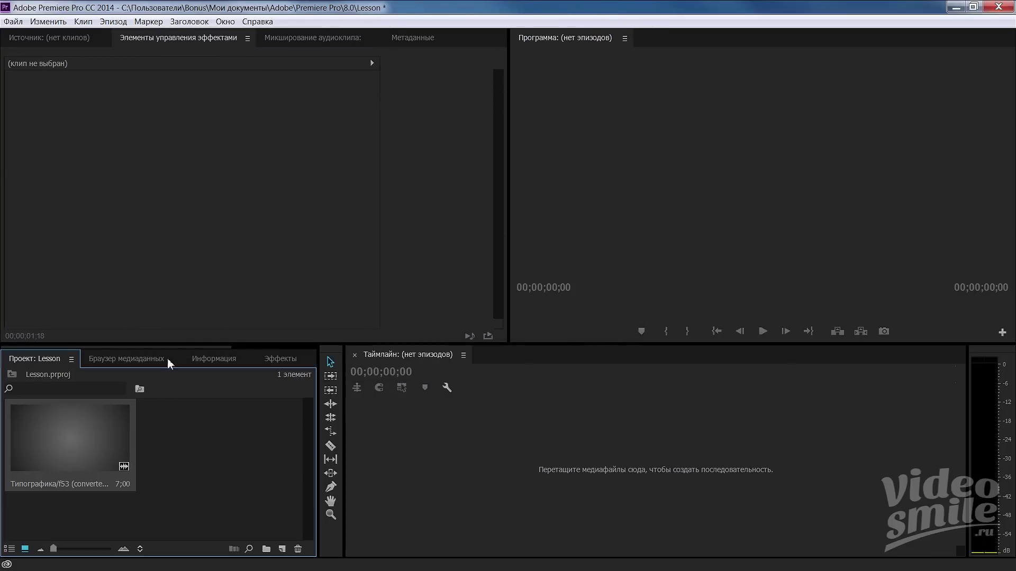
- Create a sequence from the Типографика clip and preview it at 00;00;01;19
drag(43, 446, 421, 473)
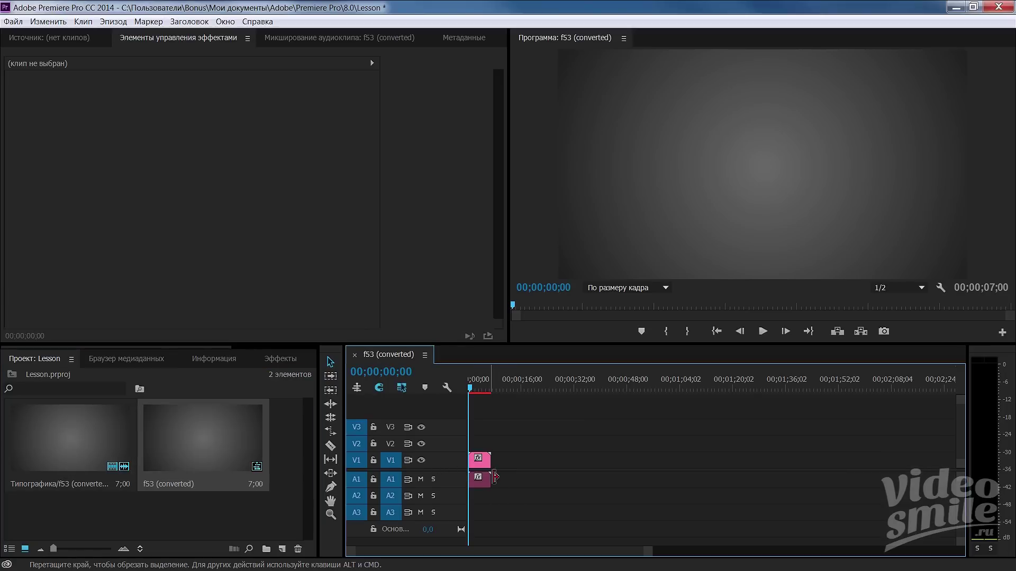
scroll(505, 460, down, 3)
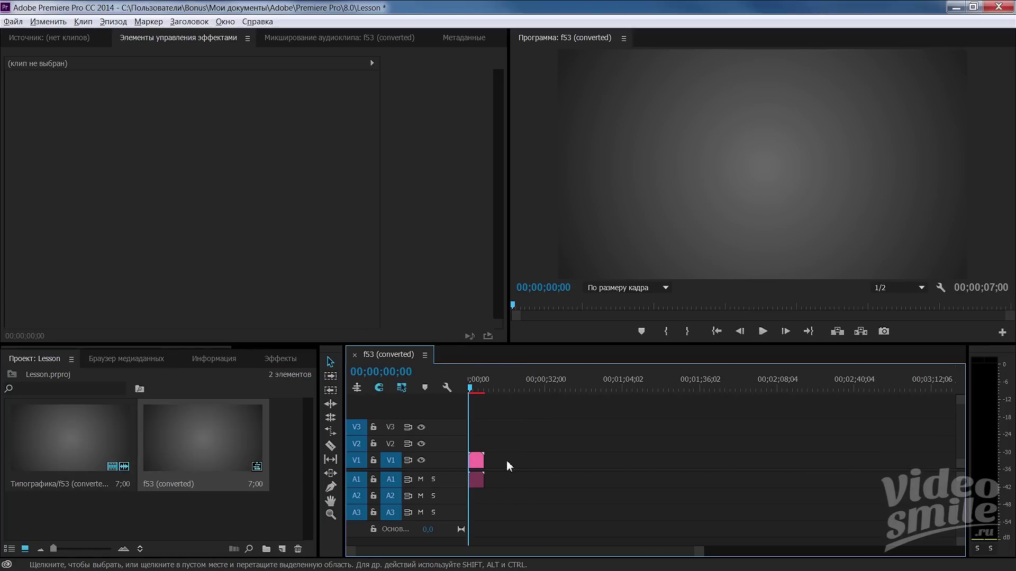
scroll(506, 460, up, 2)
scroll(506, 460, up, 2)
scroll(503, 461, up, 2)
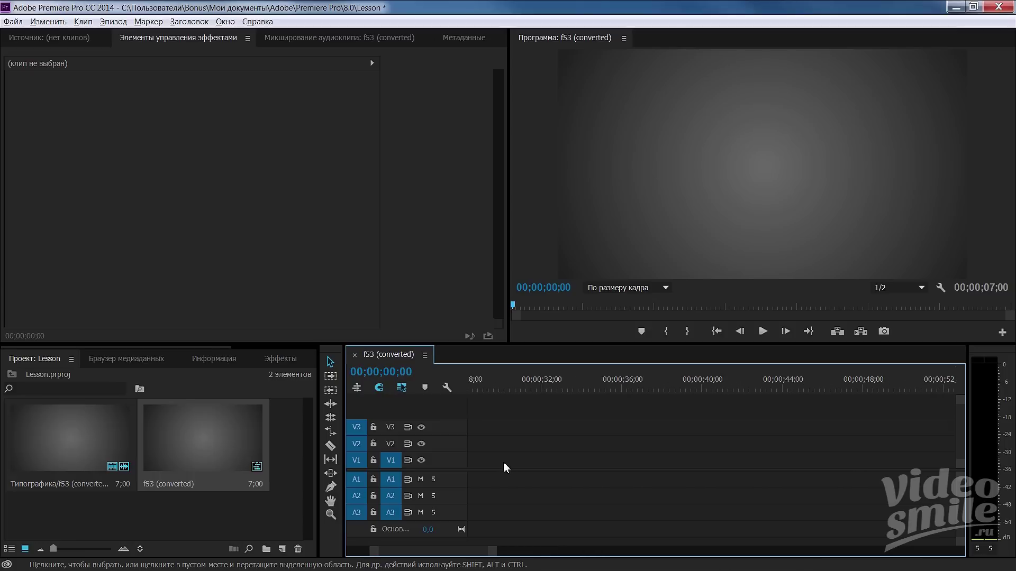
scroll(503, 462, up, 1)
drag(442, 553, 365, 546)
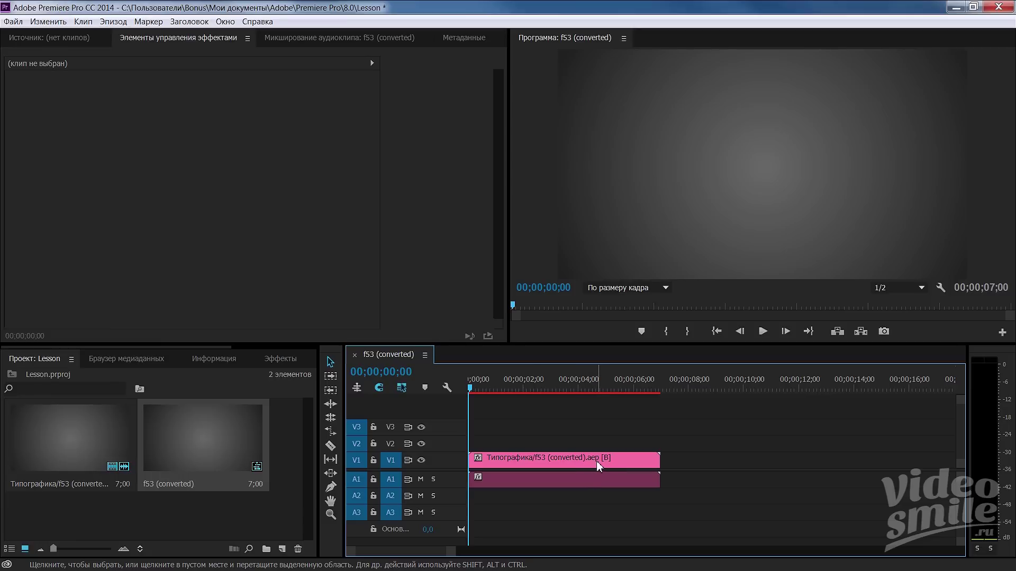
click(526, 390)
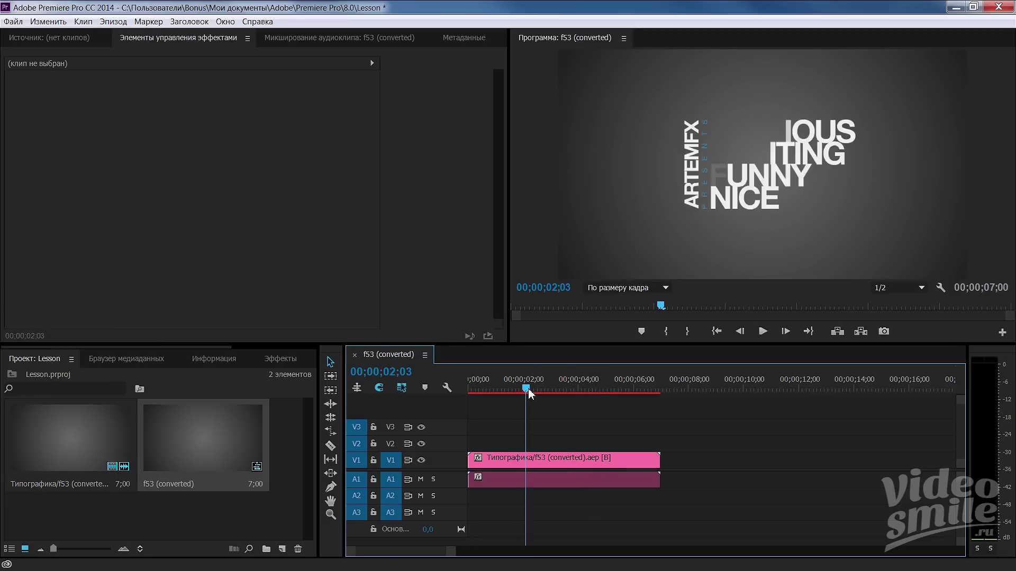
drag(528, 390, 515, 392)
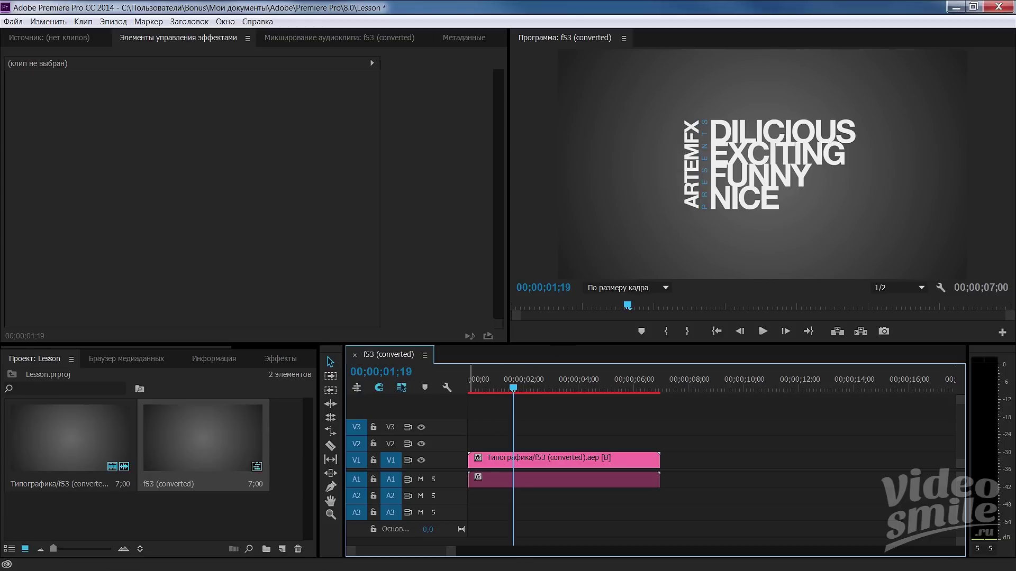
- Change ApplicationLanguage to en_EN in the Ctrl+F12 debug console's database view, then close it
click(515, 468)
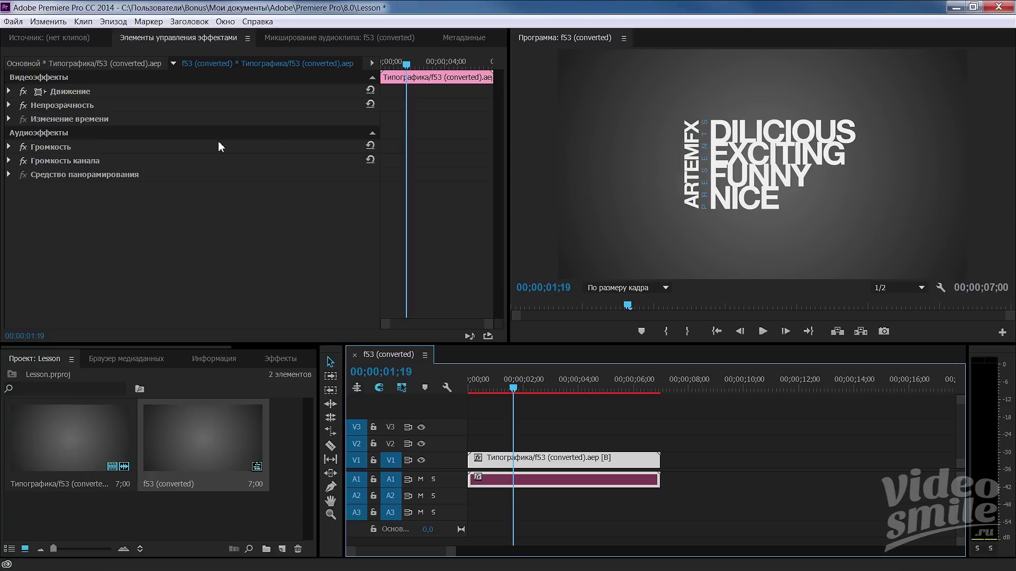
key(ctrl+F12)
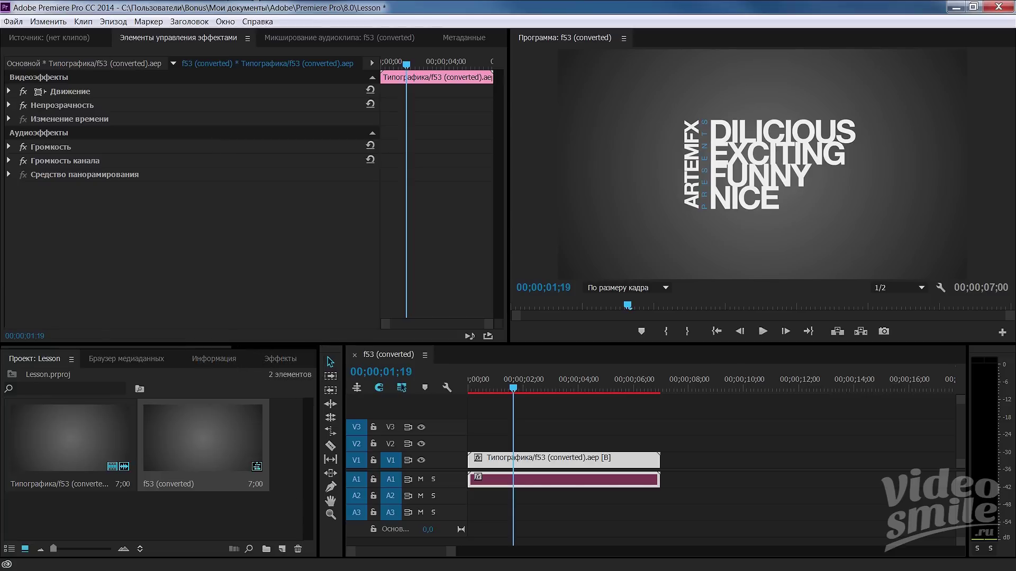
click(161, 98)
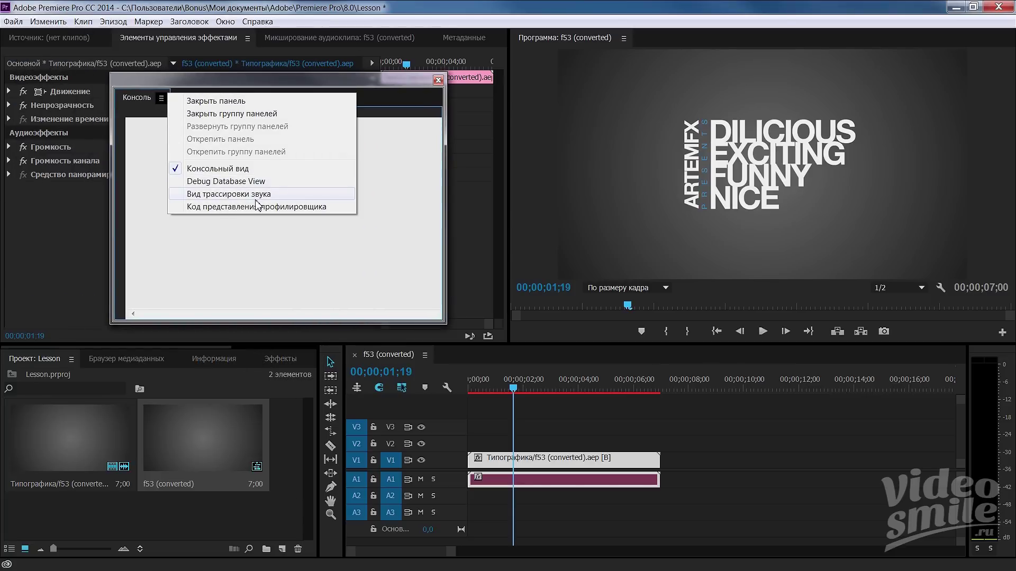
click(264, 181)
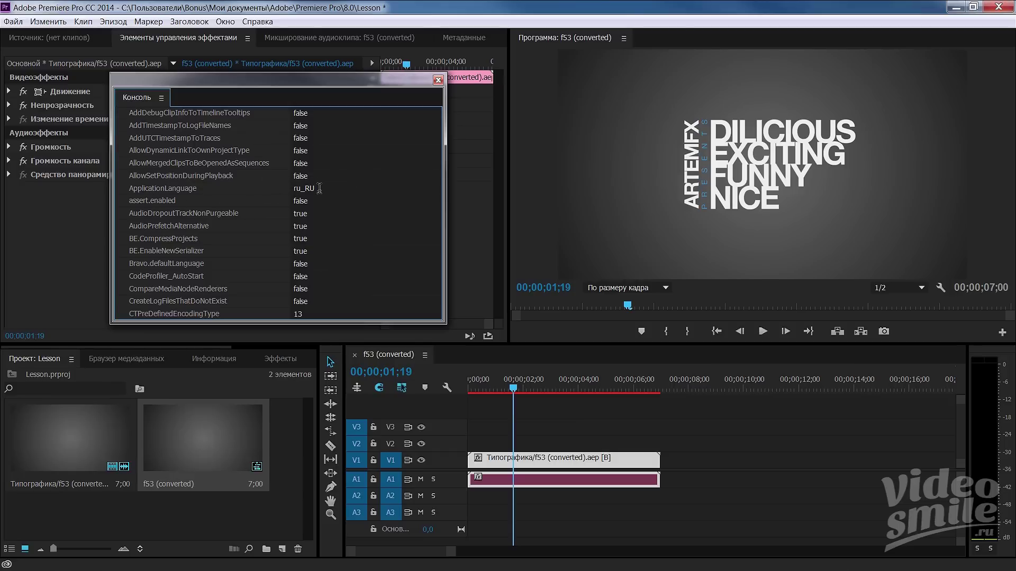
click(319, 188)
text(en_EN)
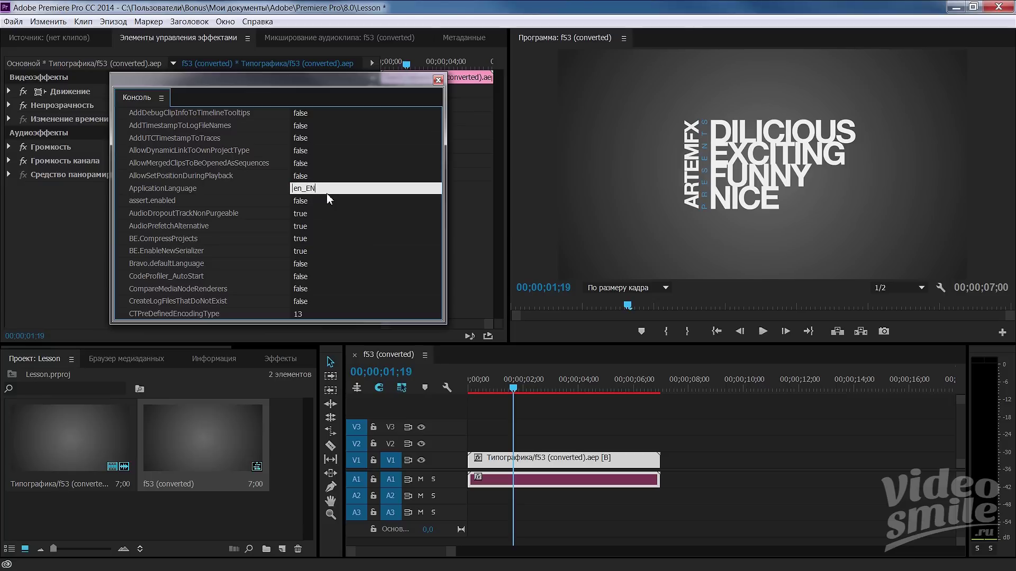
key(Return)
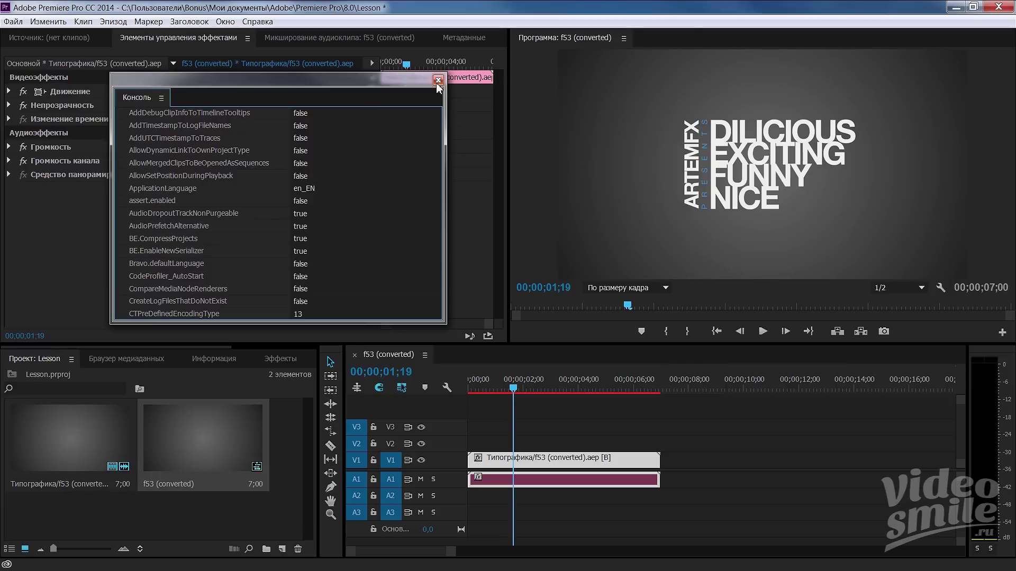
click(438, 81)
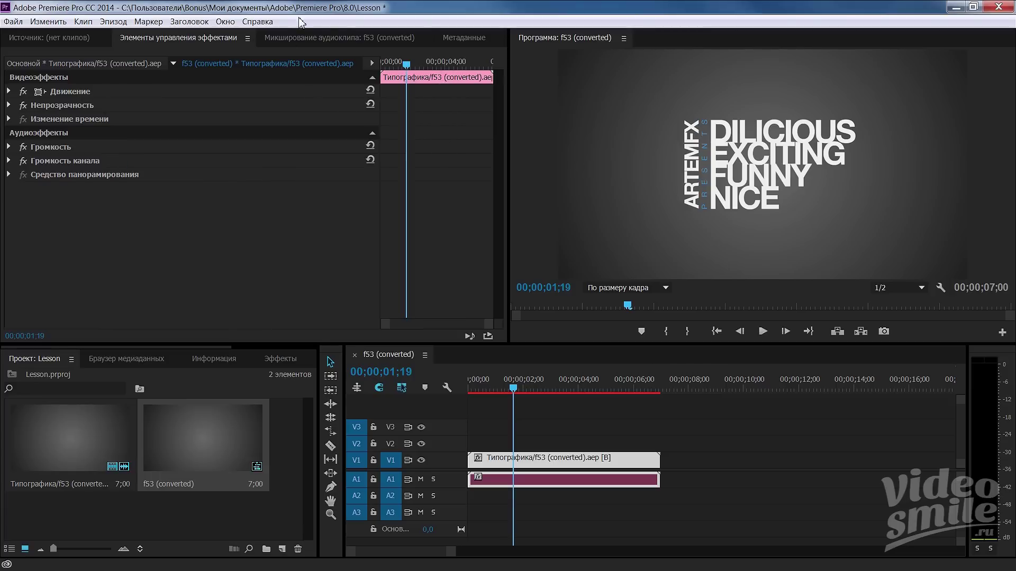
- Save the project as Lesson in the Desktop's f53 folder, then minimize Premiere Pro
click(14, 23)
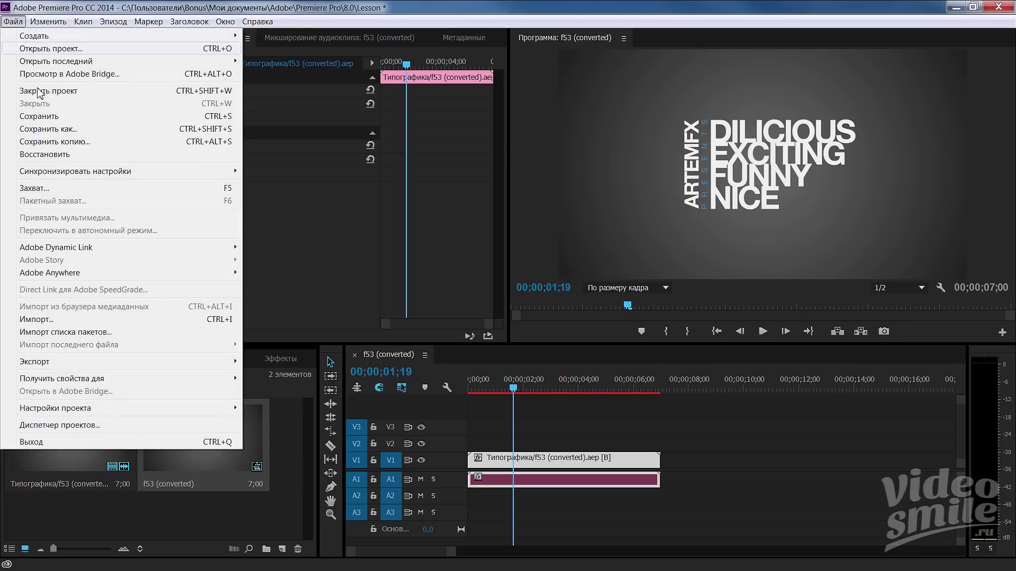
click(66, 129)
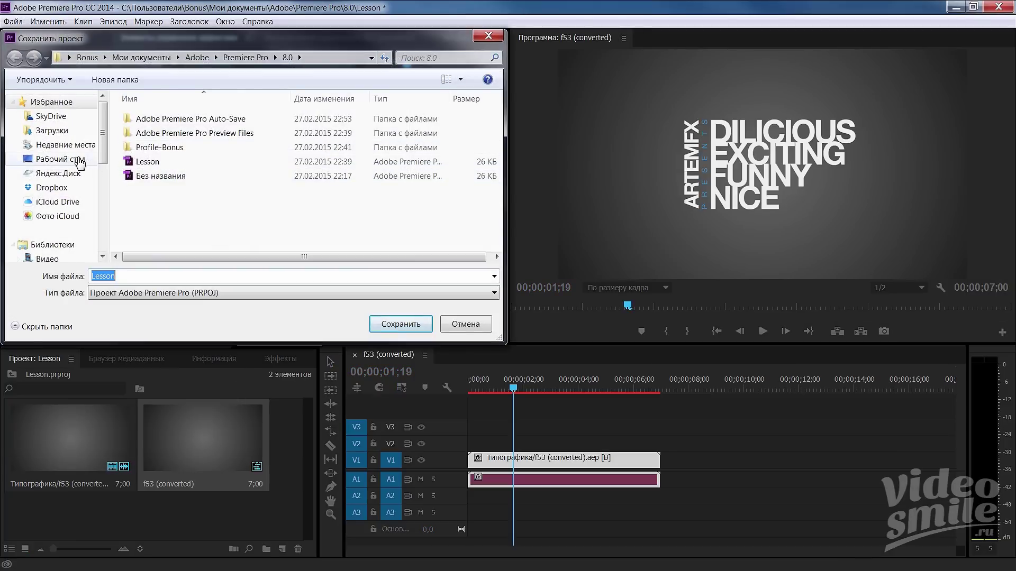
click(64, 159)
double_click(208, 186)
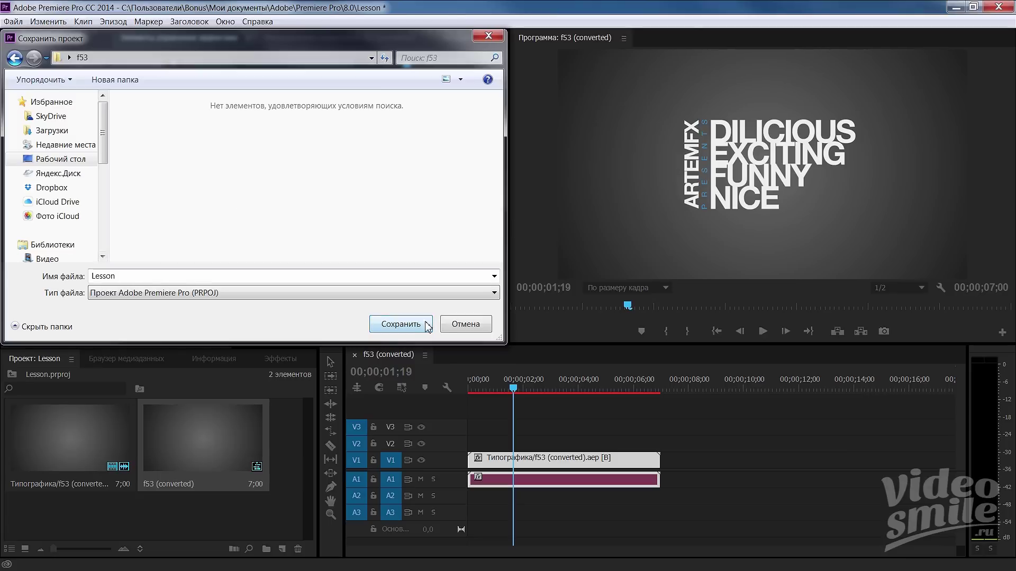
click(423, 325)
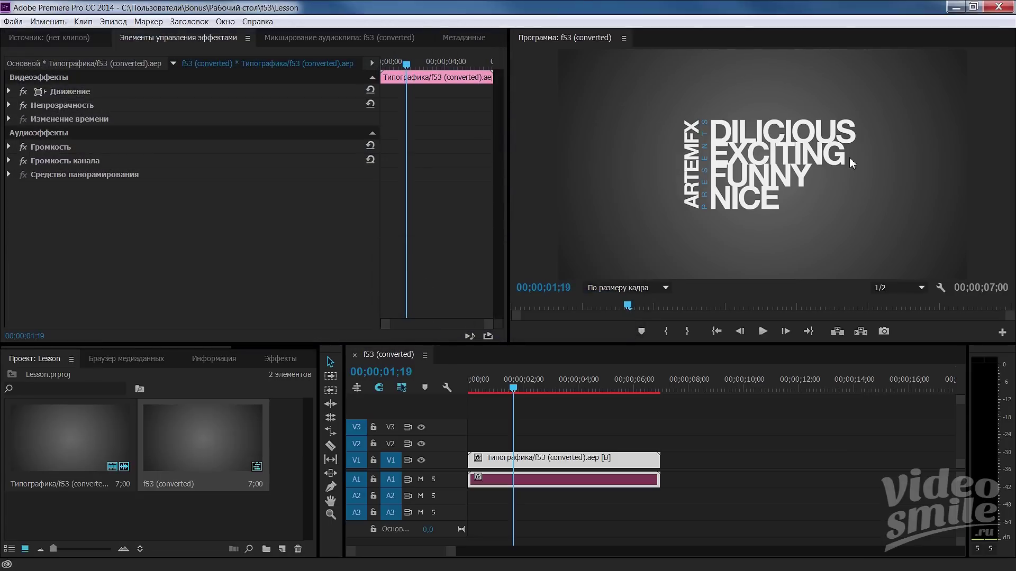
click(956, 7)
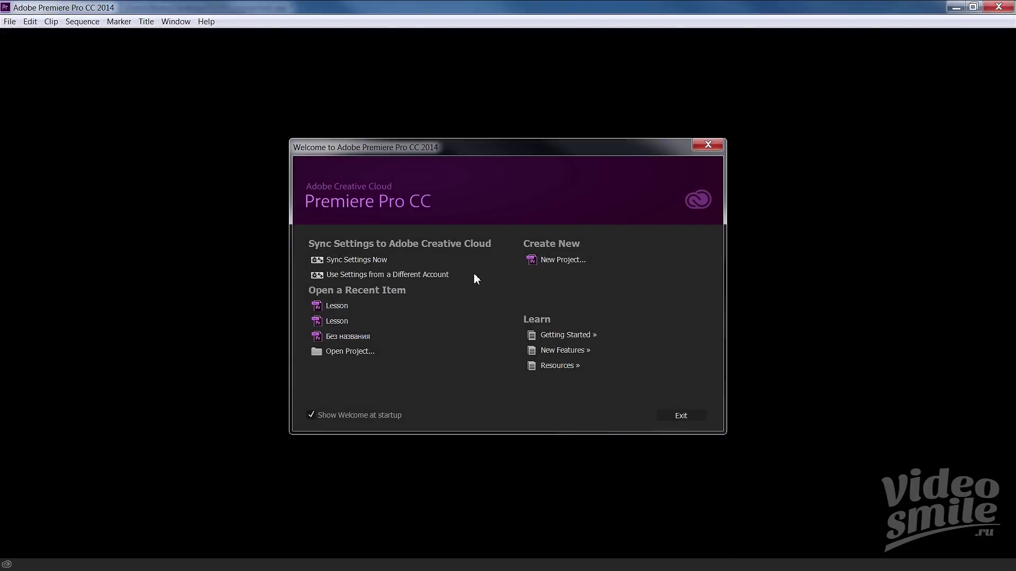
- Reopen the recent Lesson project, select the Типографика clip on V1, and show its Master effect controls
click(334, 306)
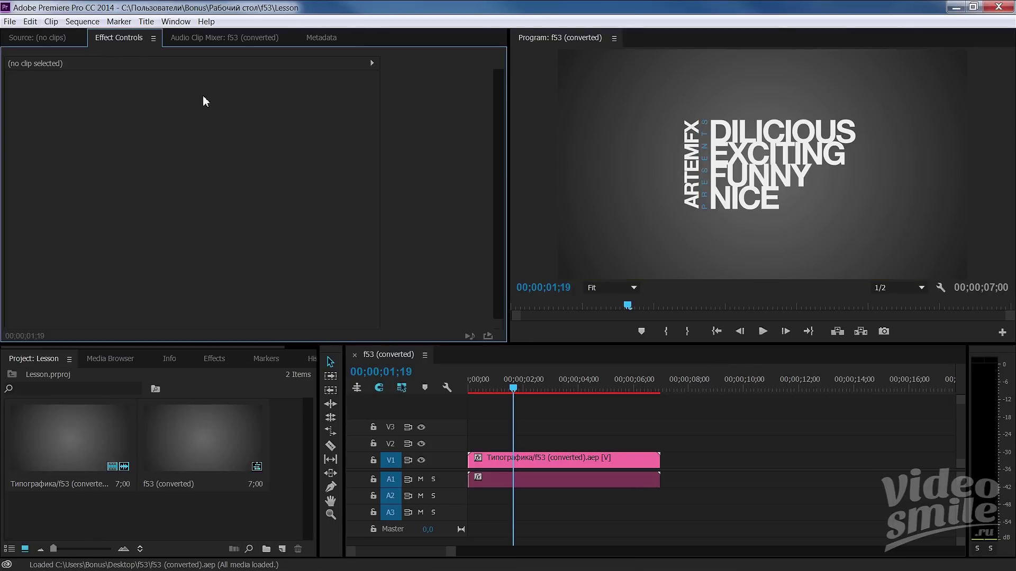
click(543, 464)
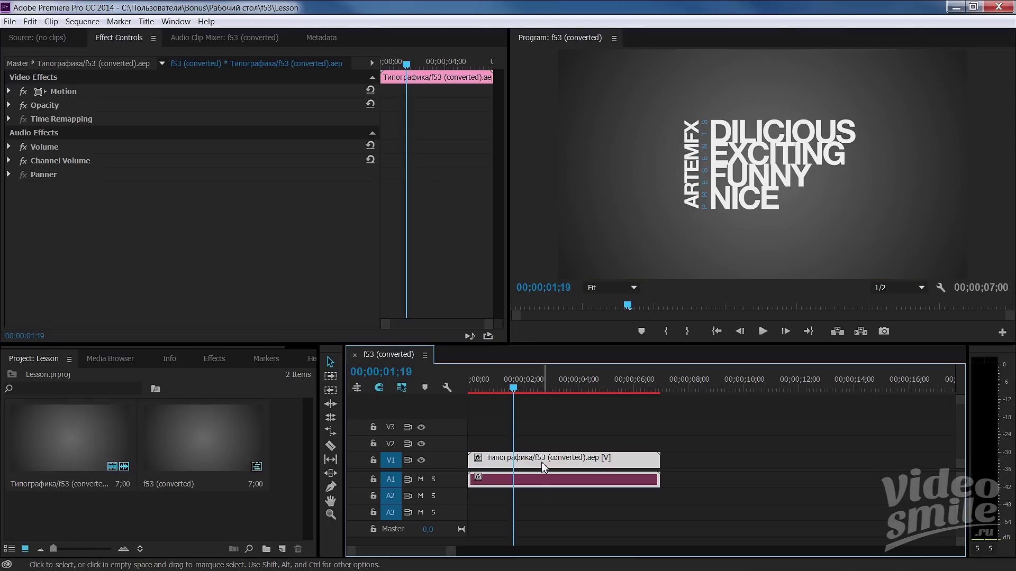
click(22, 64)
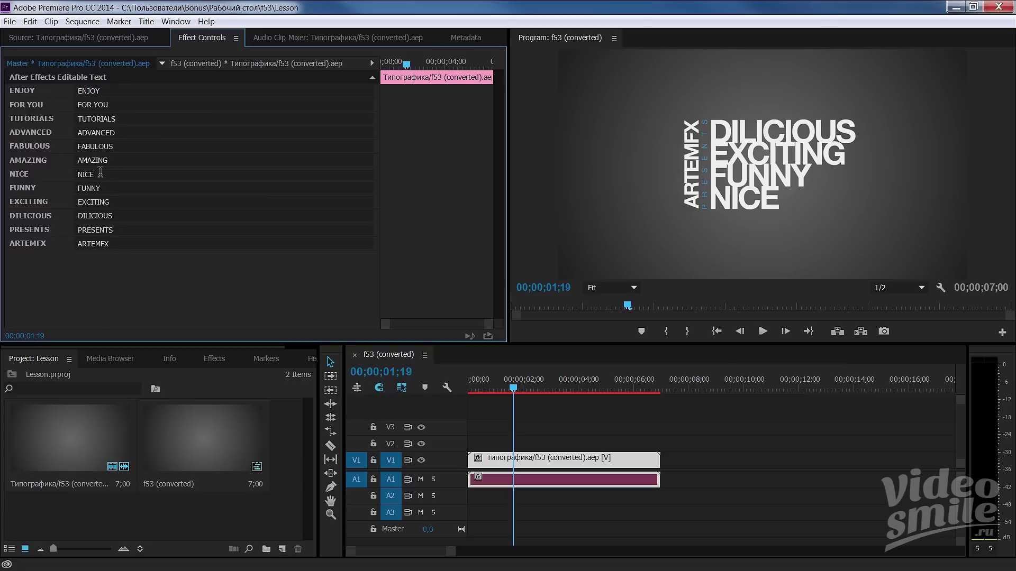
- Change the NICE text field in Effect Controls to GREAT, then go back to After Effects
click(99, 174)
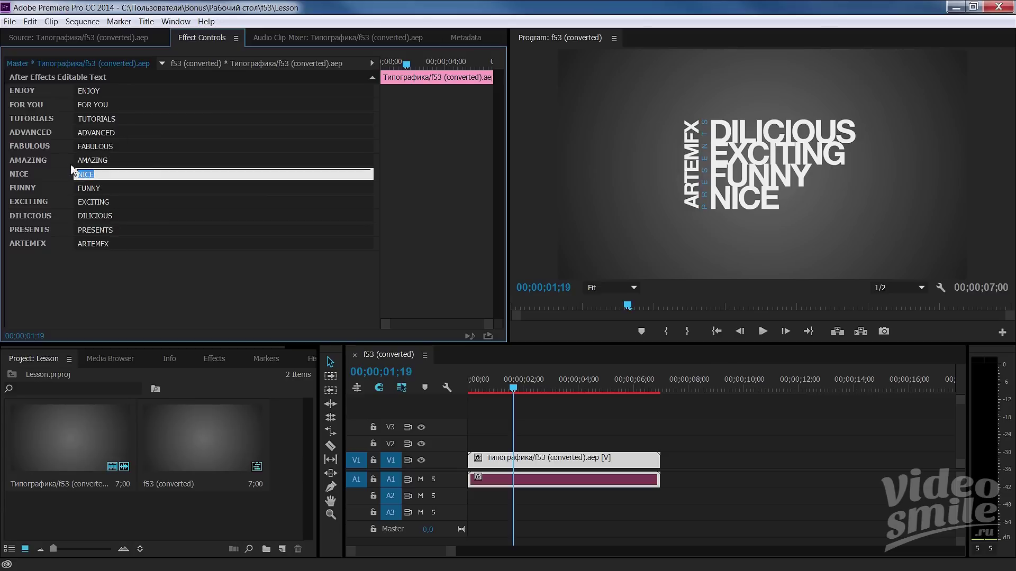
text(GREAT)
key(Return)
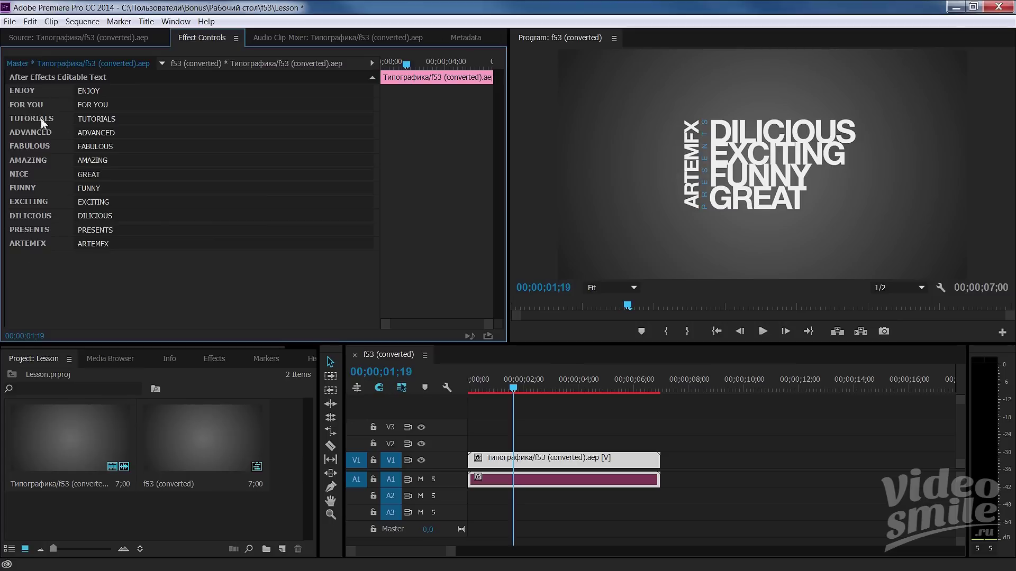
click(953, 10)
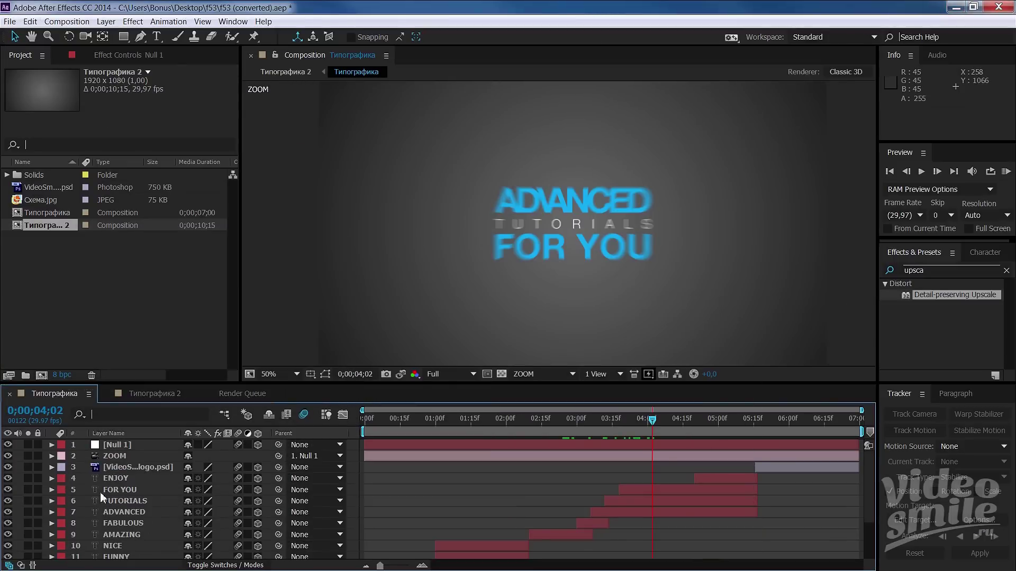
- Rename layer 10 from NICE to AFTER EFFECTS and save the project with Ctrl+S
click(119, 547)
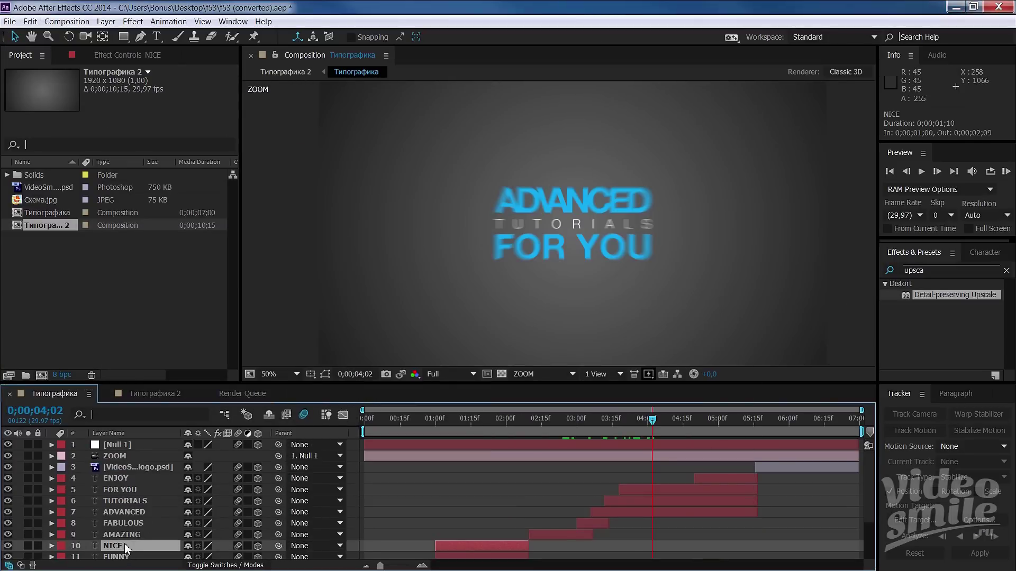
key(Return)
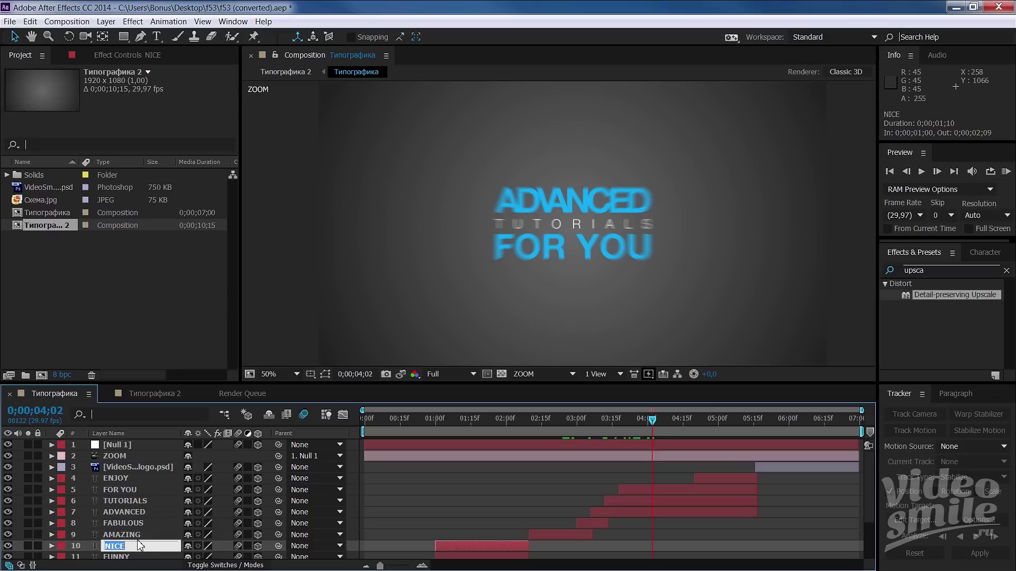
text(AFTER E)
text(FFECTS)
key(Return)
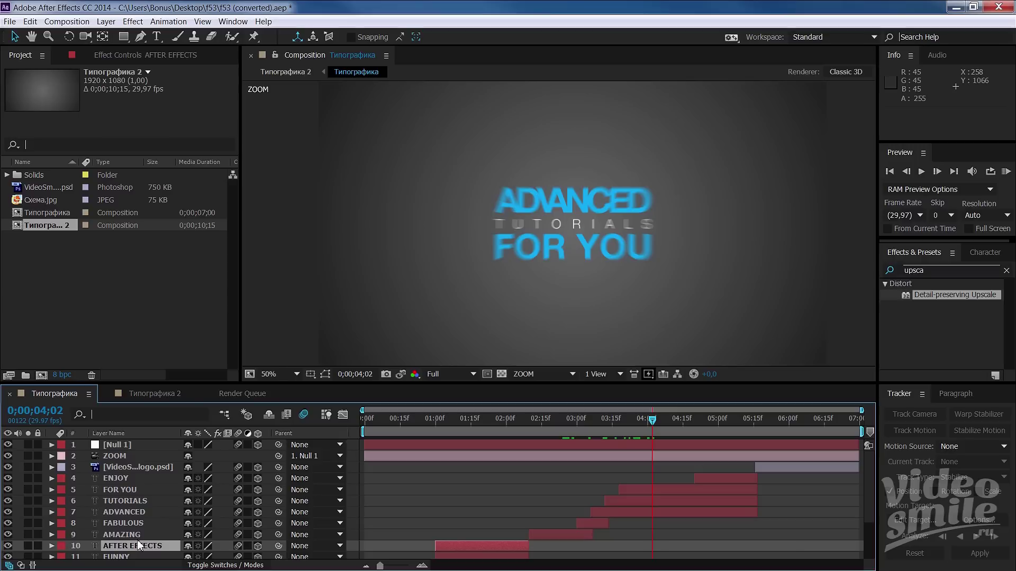
key(ctrl+s)
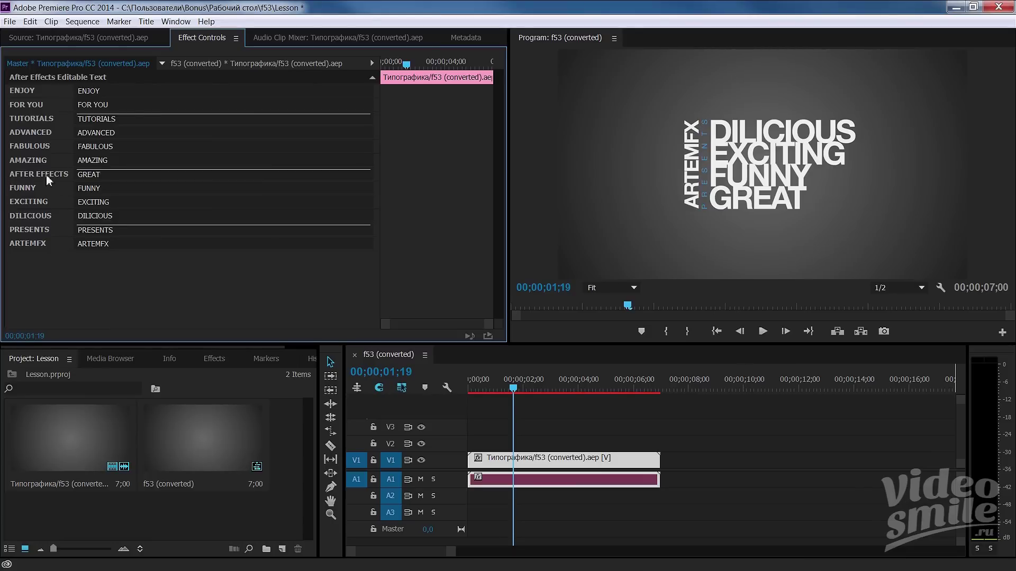
- Lock layer 10 (AFTER EFFECTS), save, and confirm in Premiere it is no longer editable
click(955, 9)
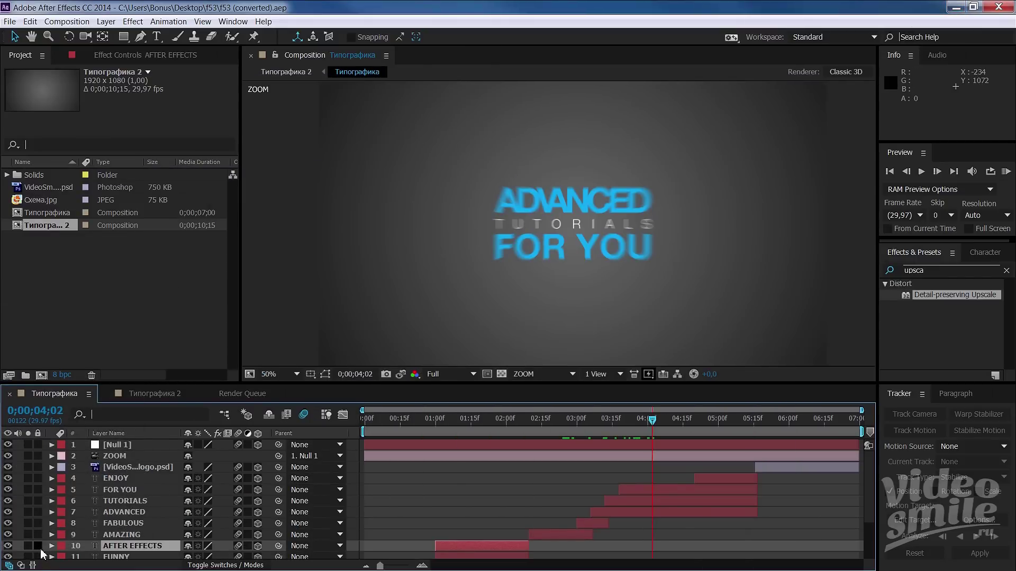
click(37, 546)
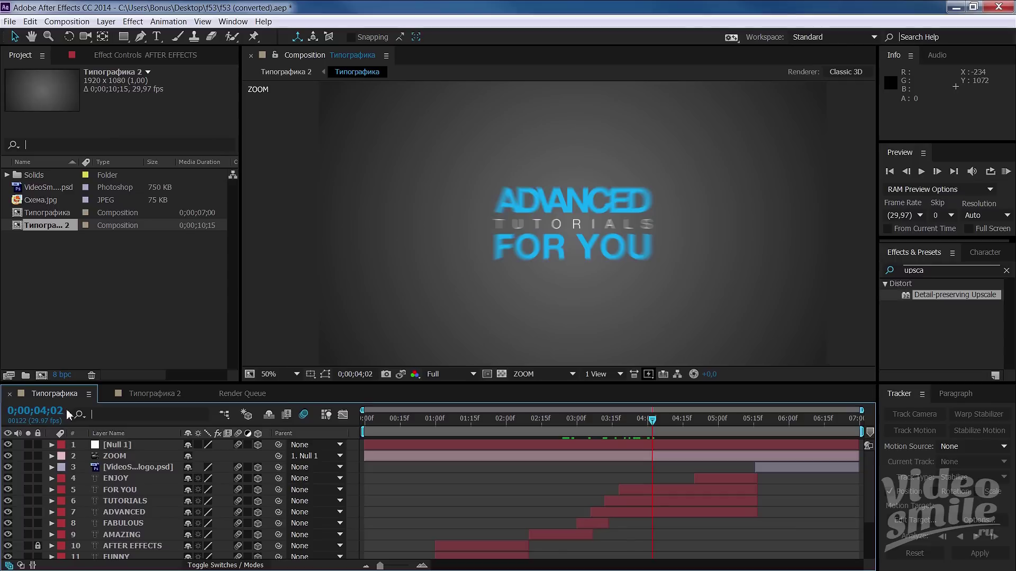
key(ctrl+s)
key(alt+Tab)
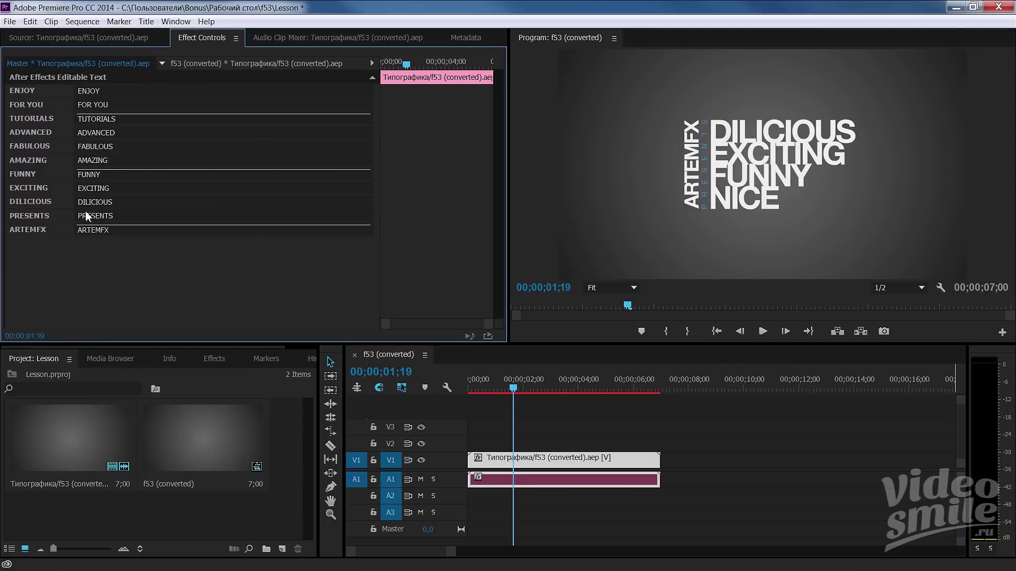
click(956, 8)
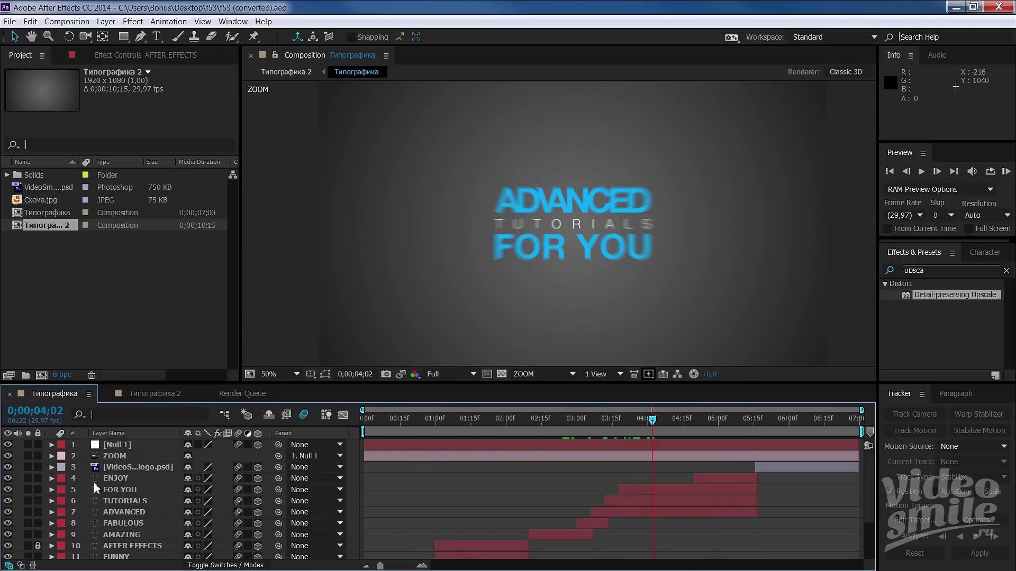
- Review the Template checkbox on the Advanced tab of Composition Settings (Ctrl+K) and confirm with OK
key(ctrl+k)
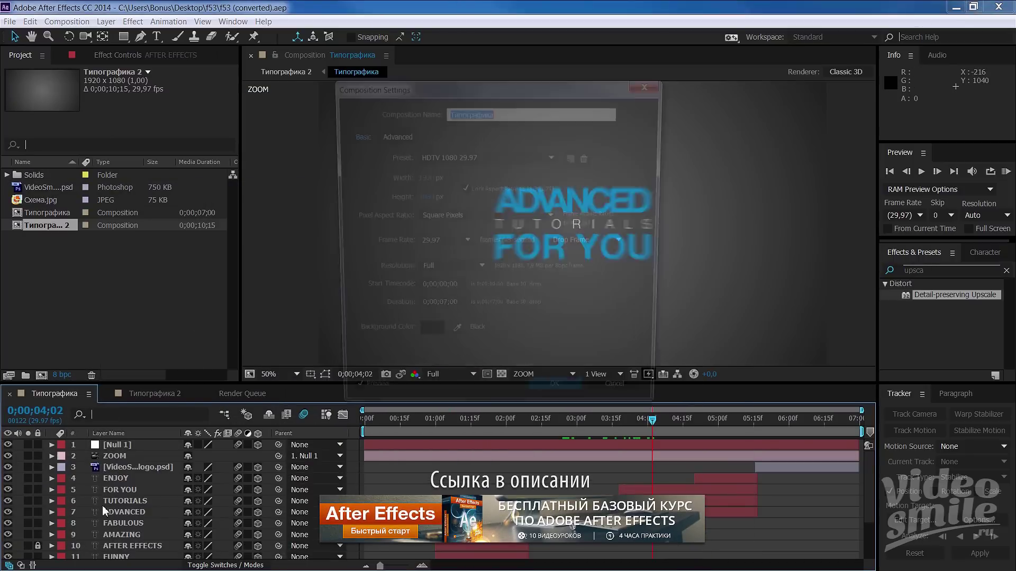
click(392, 137)
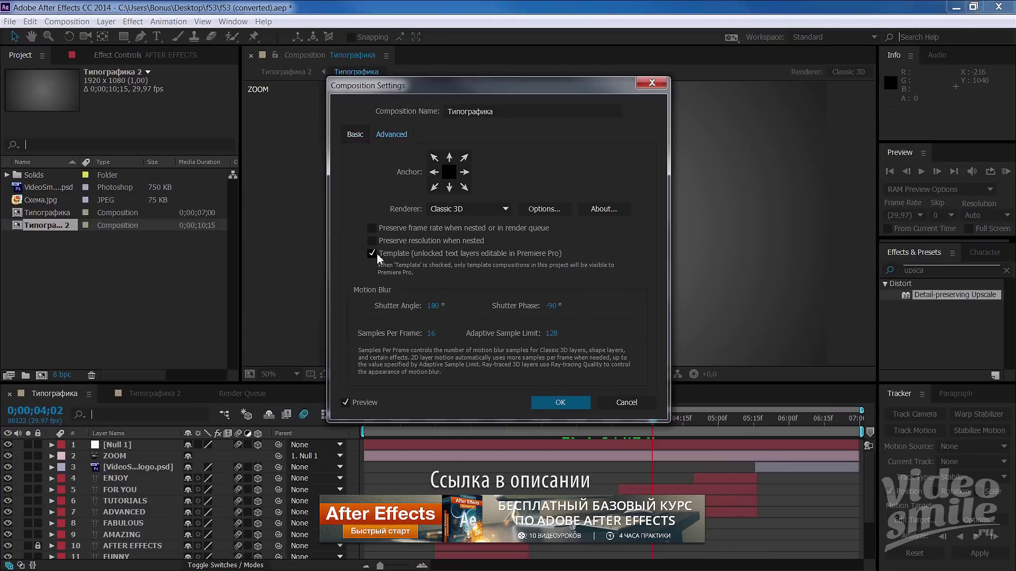
click(559, 406)
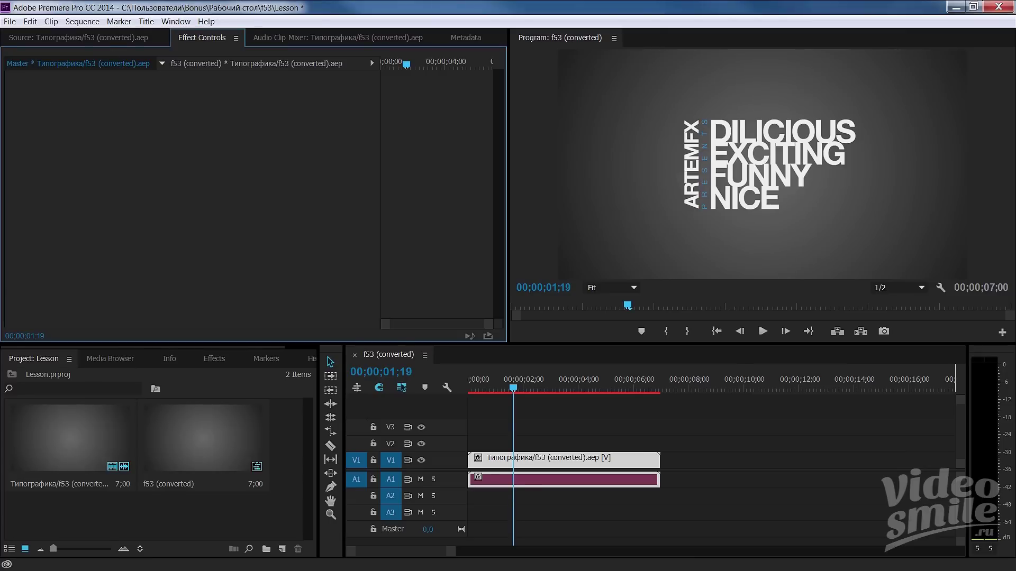
- Minimize Premiere Pro to return to the Типографика composition in After Effects
click(956, 8)
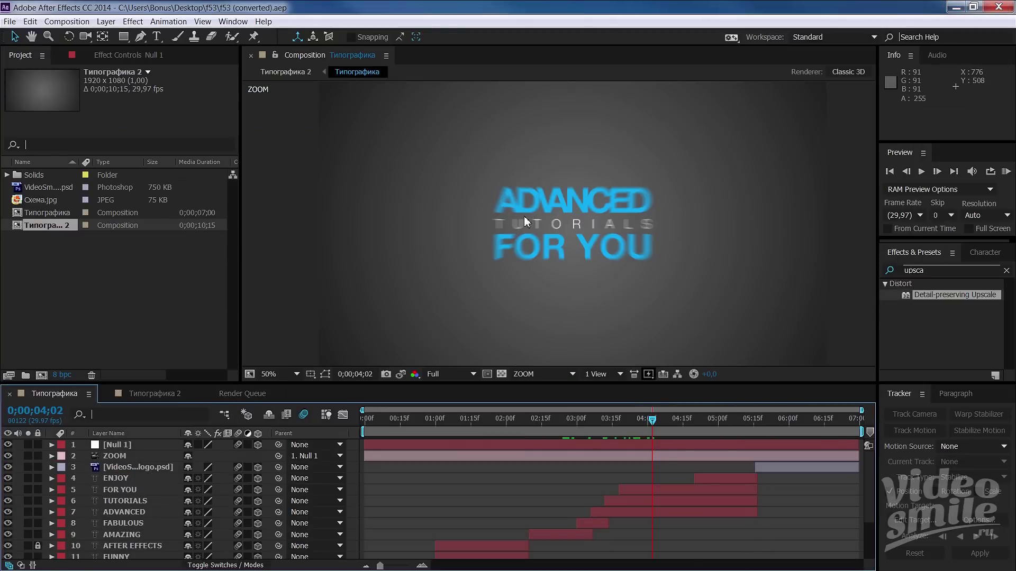